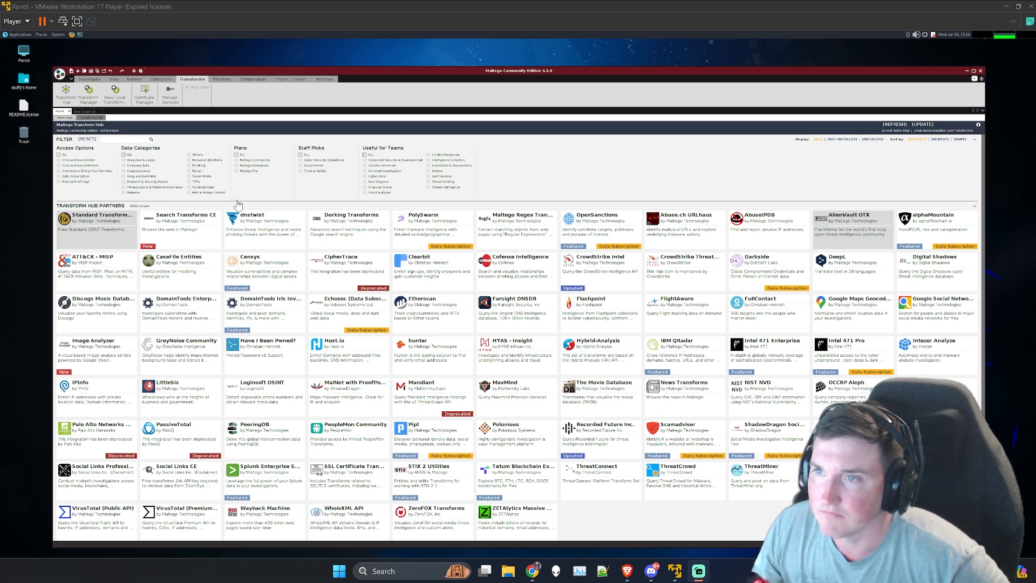
Step: Look over the Transform Hub filters and partner items, including AlienVault OTX, AbuseIPDB, Standard Transforms and VirusTotal (Public API)
left_click(280, 190)
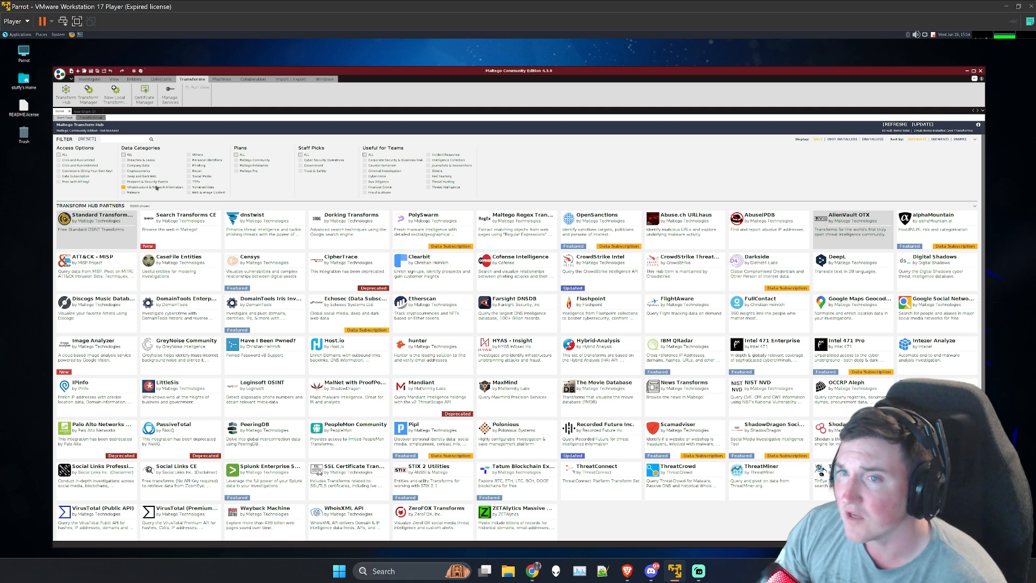
mouse_move(853, 236)
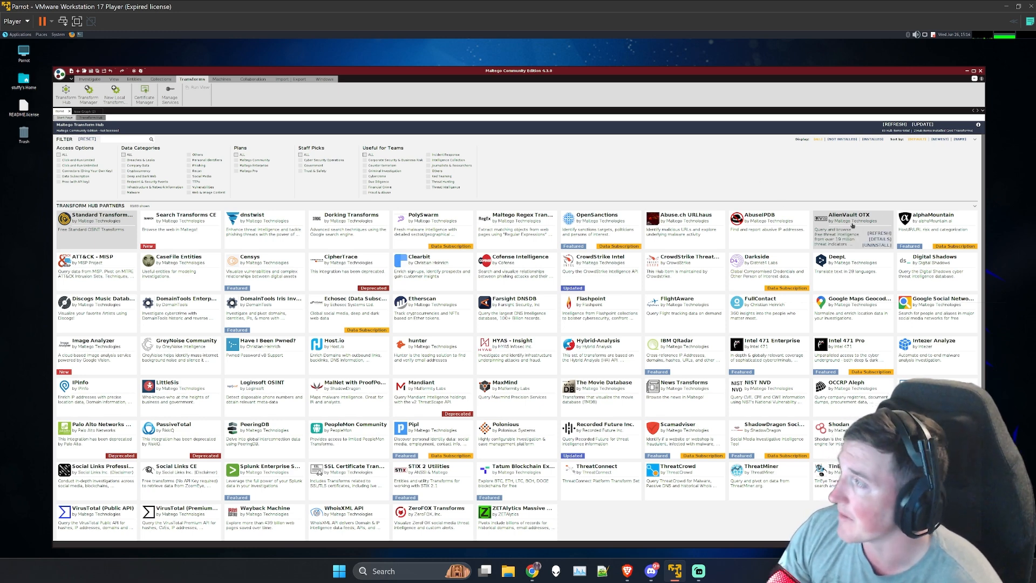
mouse_move(882, 255)
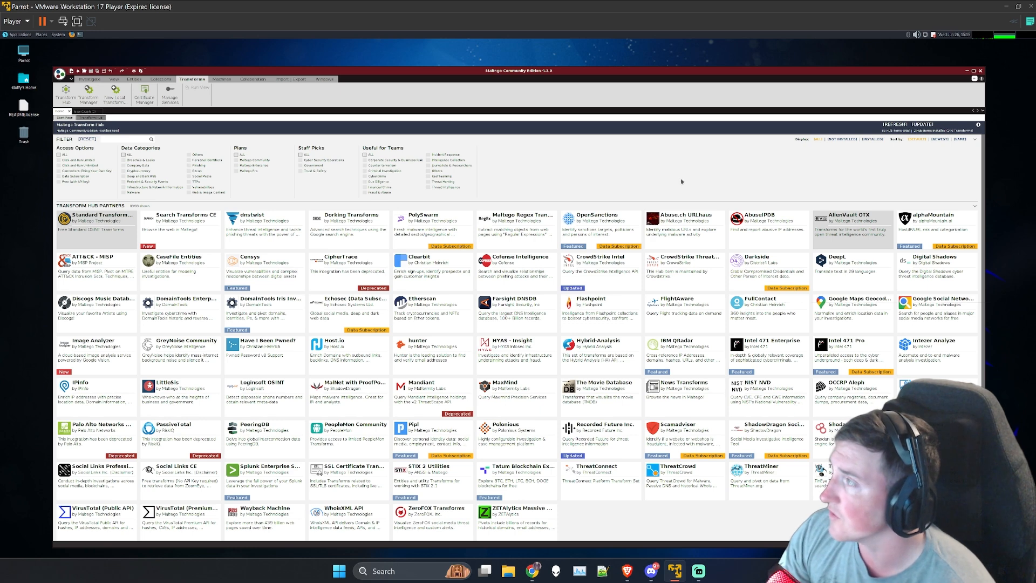
mouse_move(851, 218)
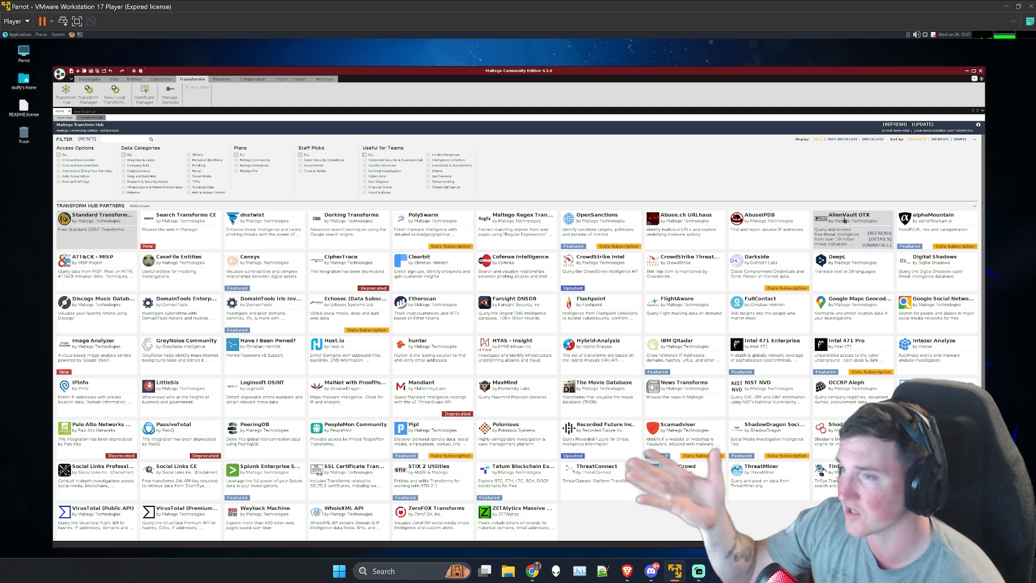
mouse_move(788, 234)
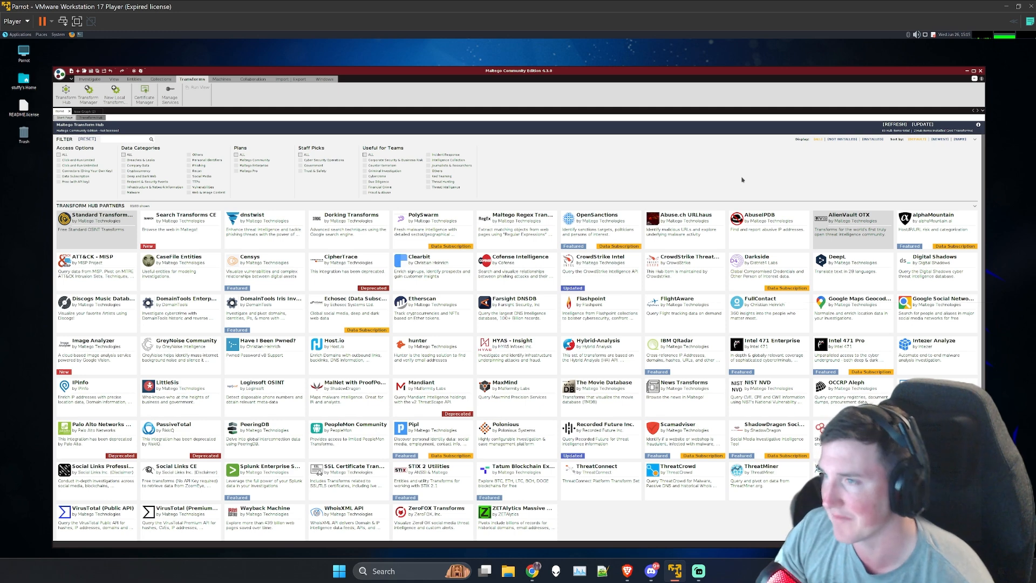
mouse_move(761, 217)
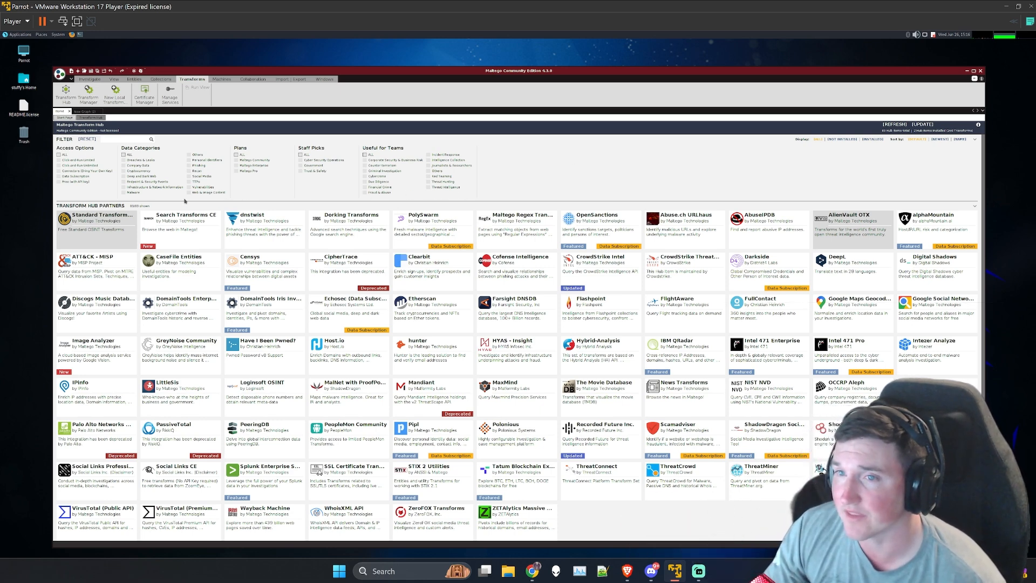
mouse_move(99, 236)
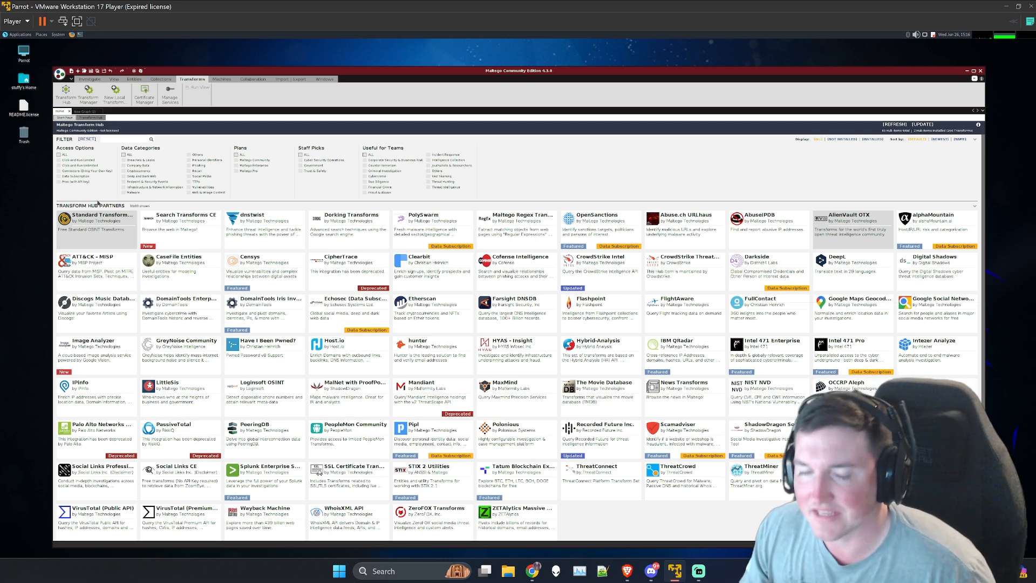
mouse_move(101, 225)
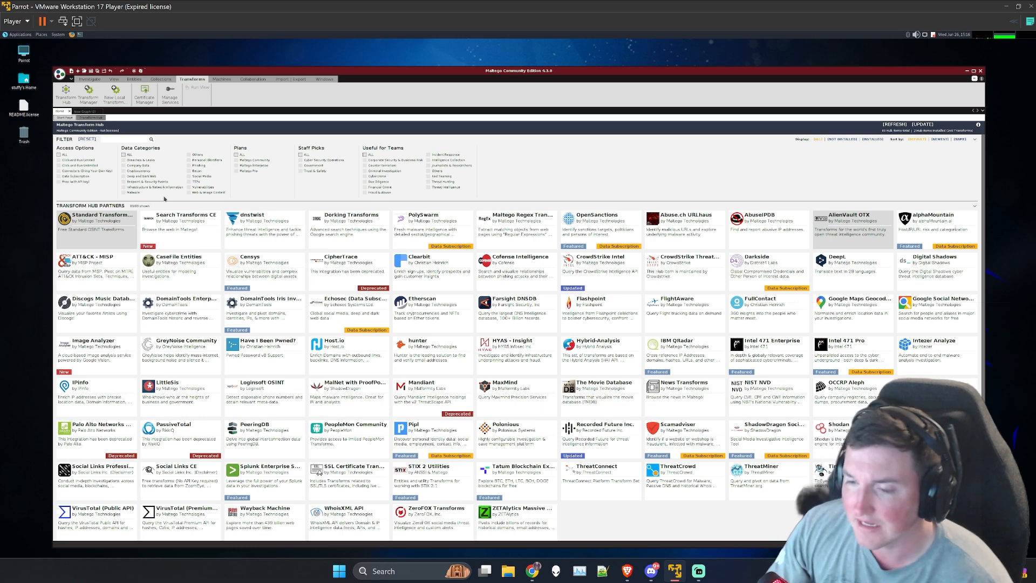
mouse_move(97, 519)
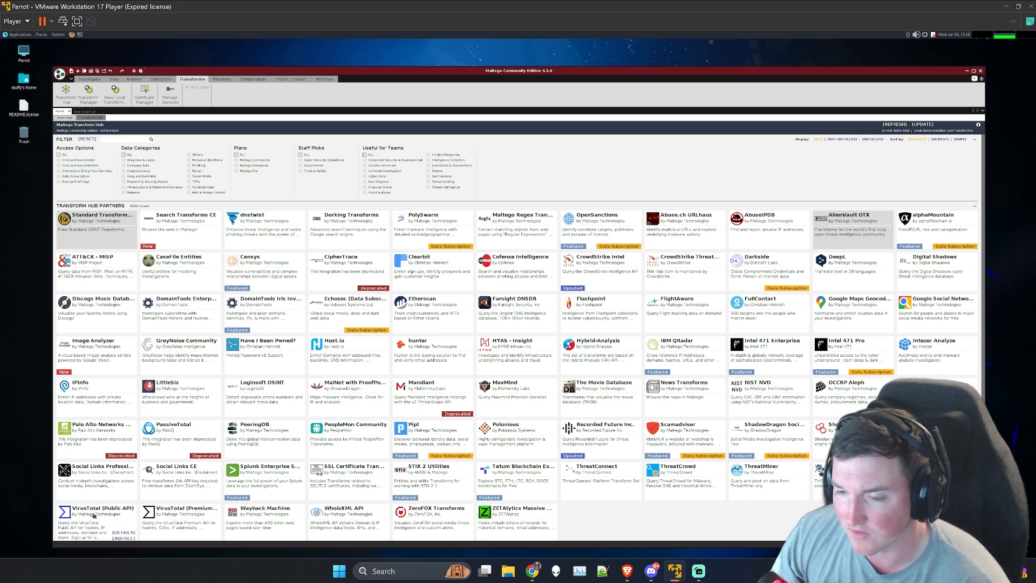
Step: Install the Wayback Machine transforms from the Transform Hub partners and finish the installation dialog
scroll(94, 515, "down", 1)
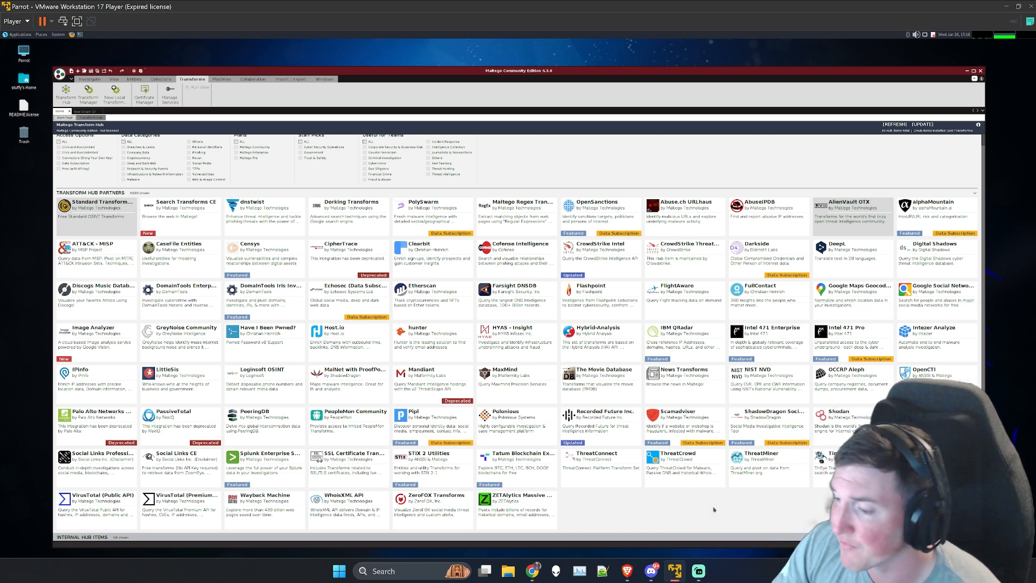
mouse_move(253, 506)
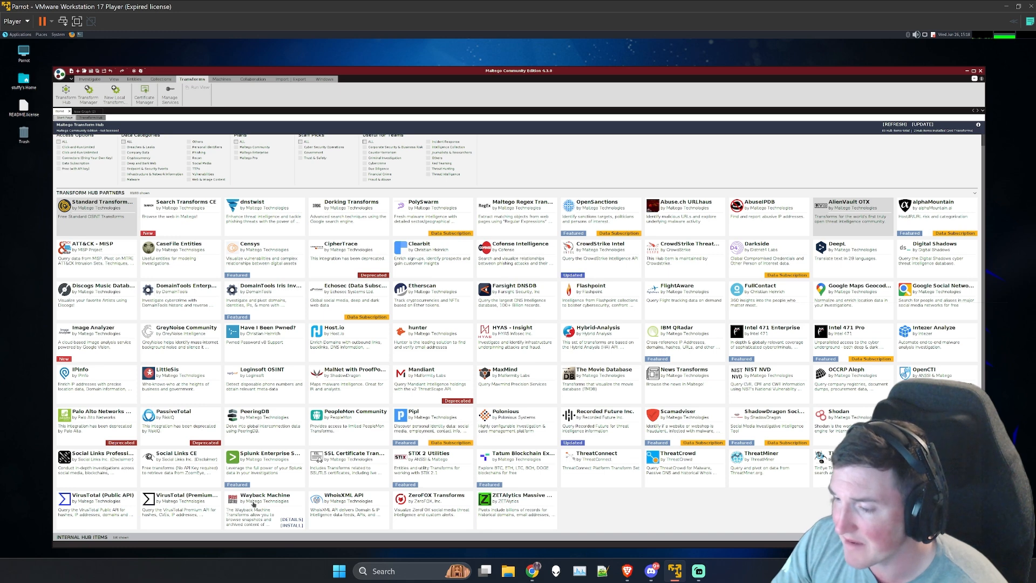
left_click(291, 525)
left_click(498, 324)
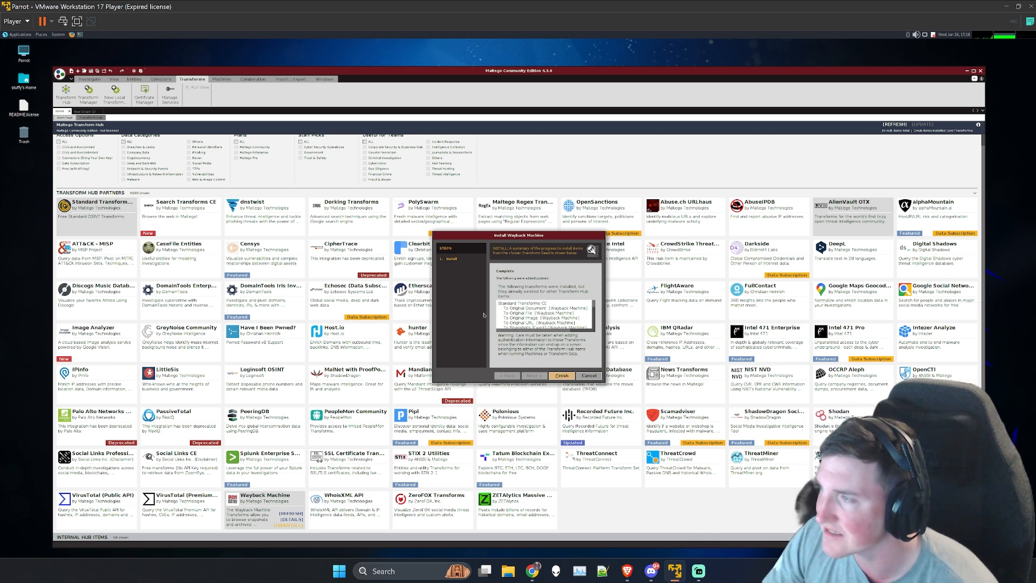
left_click(562, 376)
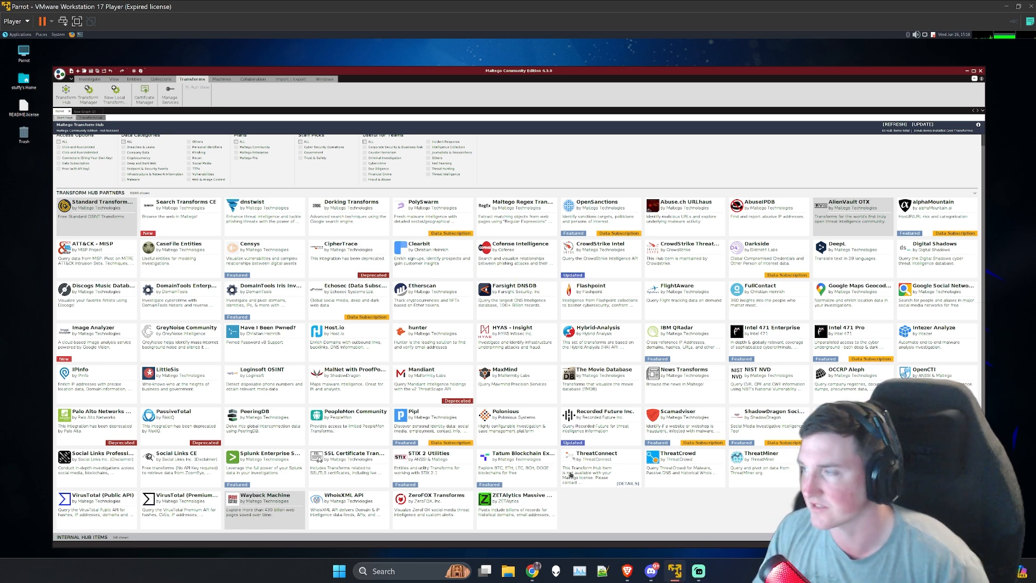
mouse_move(239, 497)
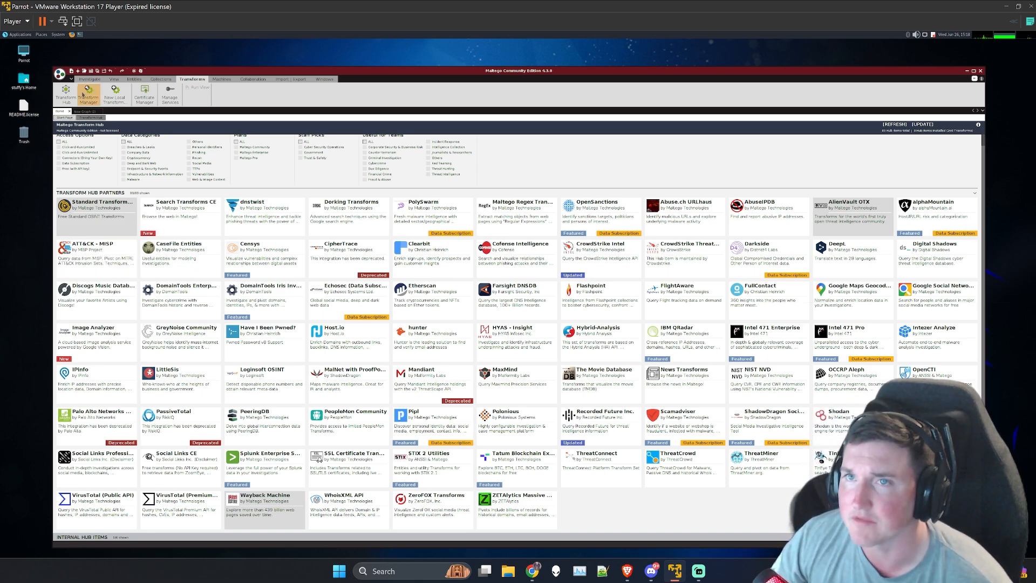
Step: Switch from the Transform Hub to the empty new graph and collapse the Cryptocurrency and Devices entity categories
left_click(88, 79)
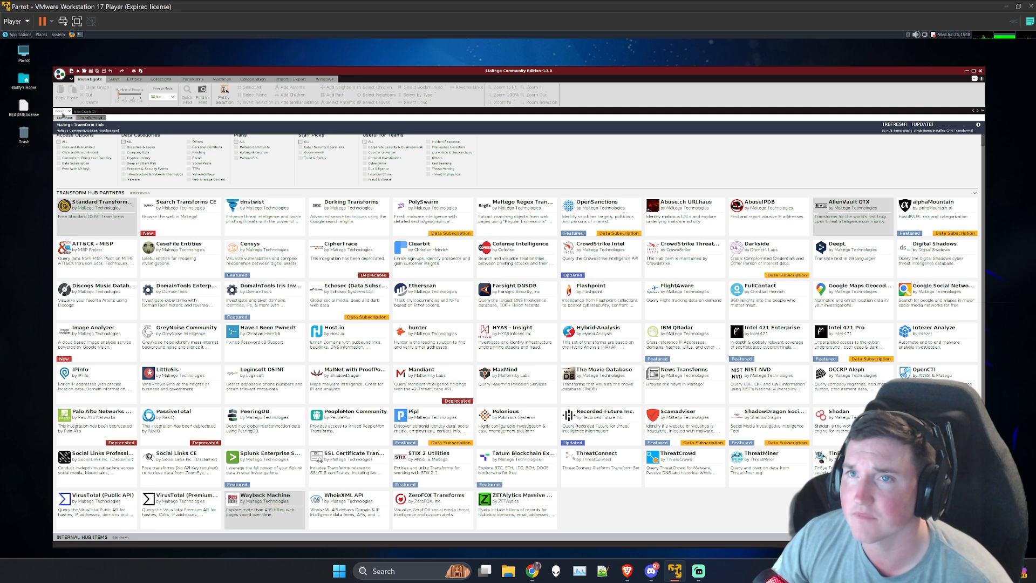
left_click(64, 117)
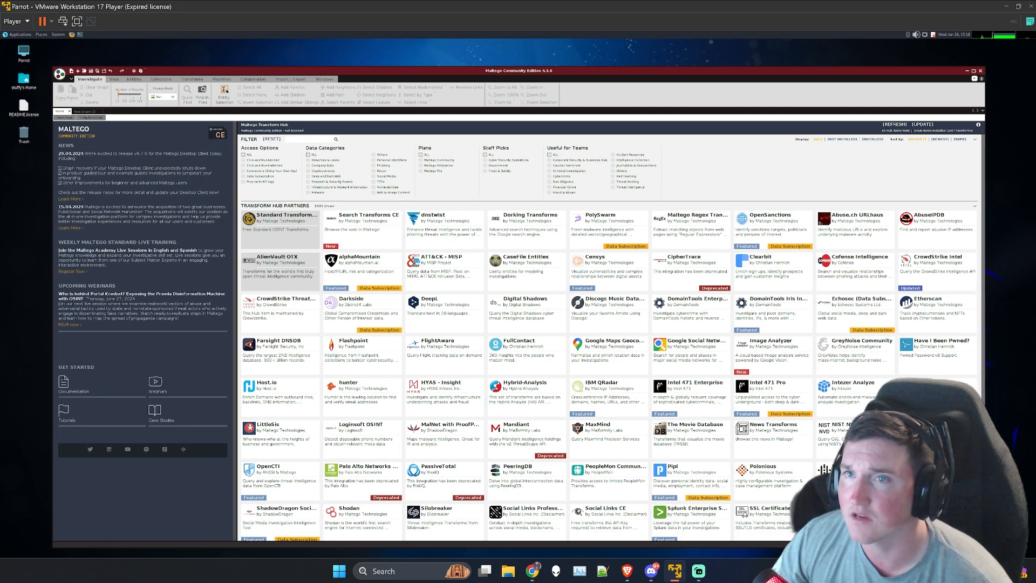
left_click(84, 112)
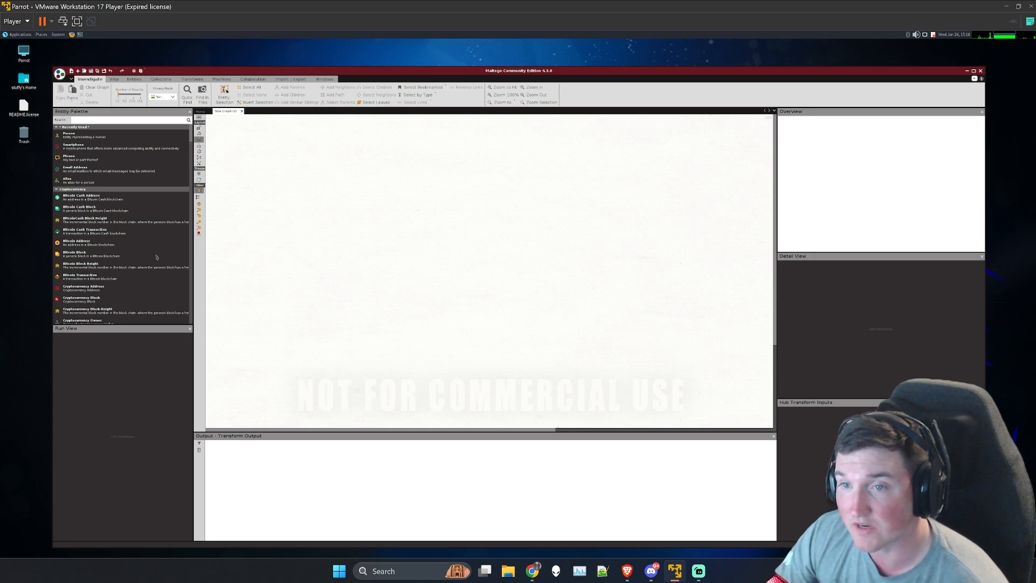
left_click(56, 189)
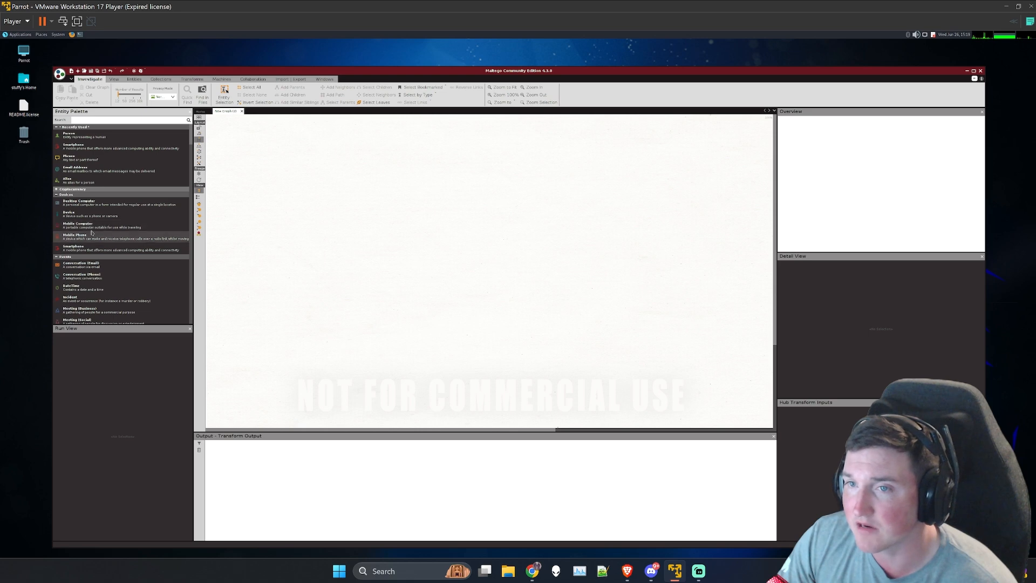
left_click(57, 195)
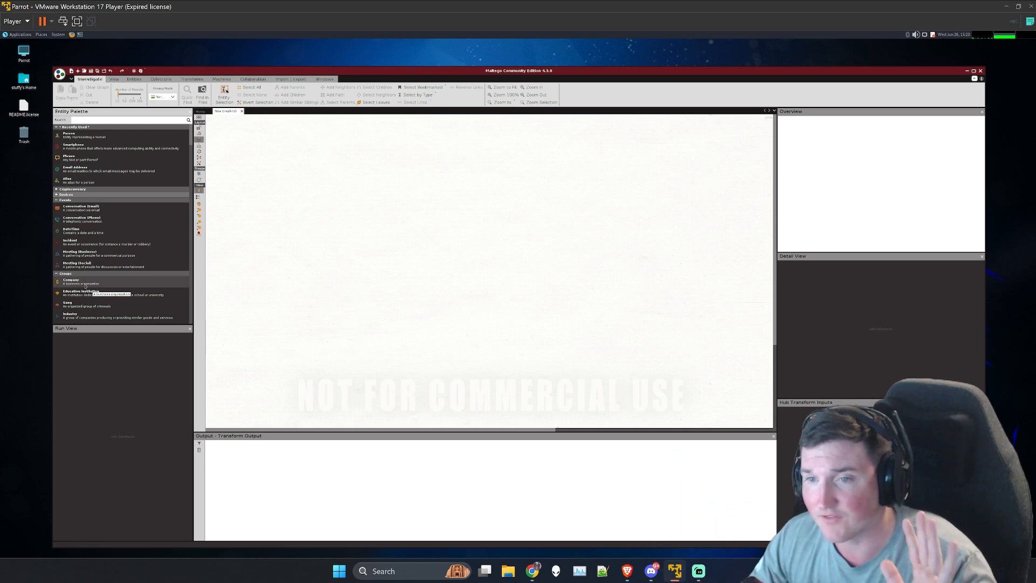
Step: Add a Domain entity from the Infrastructure category to the upper middle of the empty graph
scroll(85, 284, "down", 1)
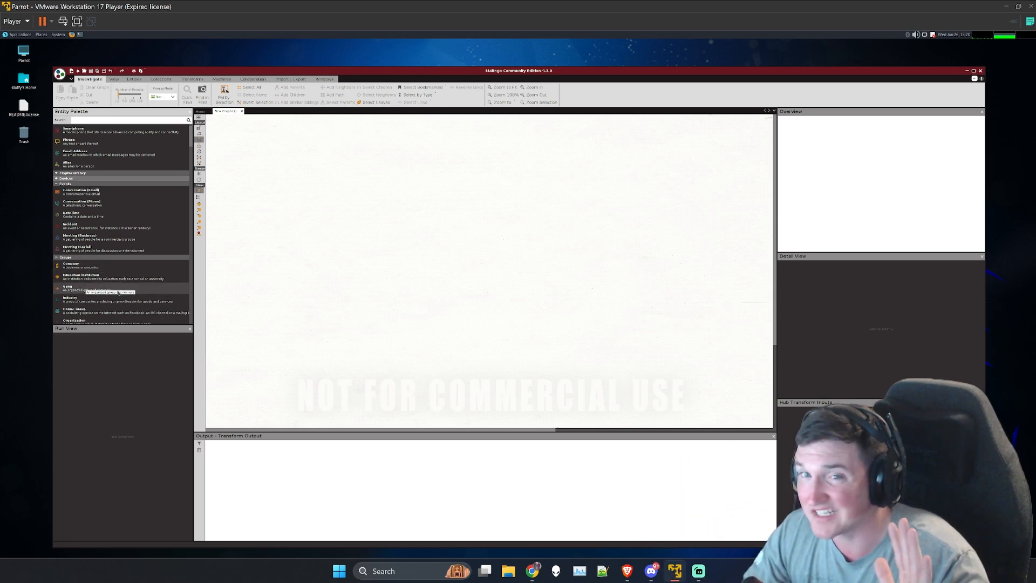
scroll(118, 291, "down", 1)
scroll(106, 291, "down", 1)
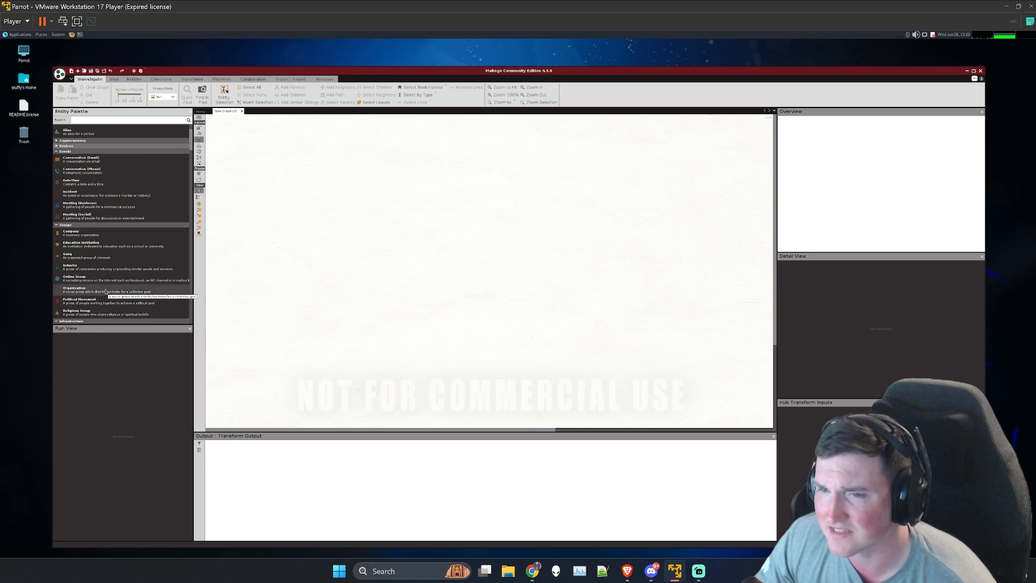
scroll(106, 291, "down", 1)
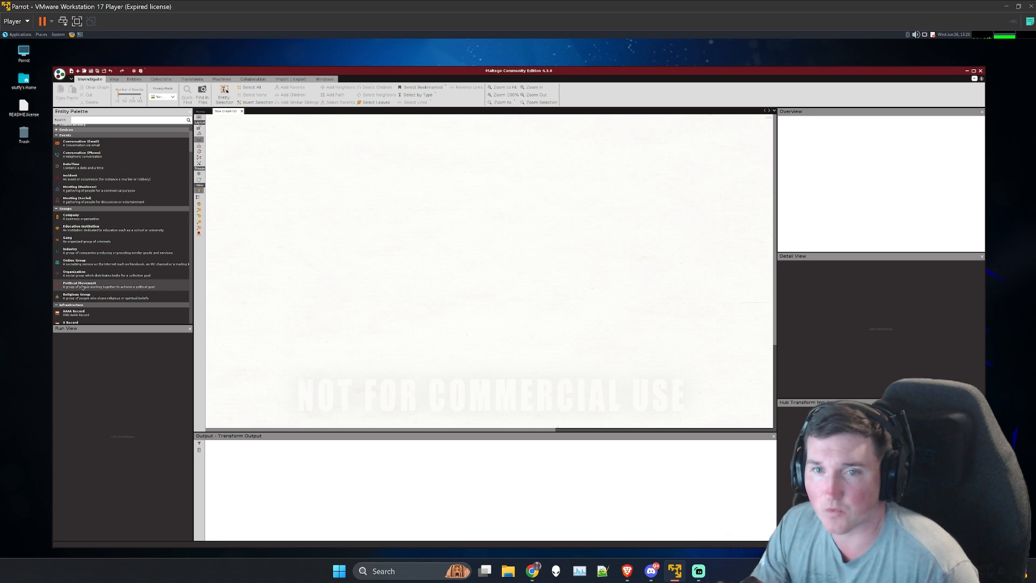
scroll(82, 287, "down", 2)
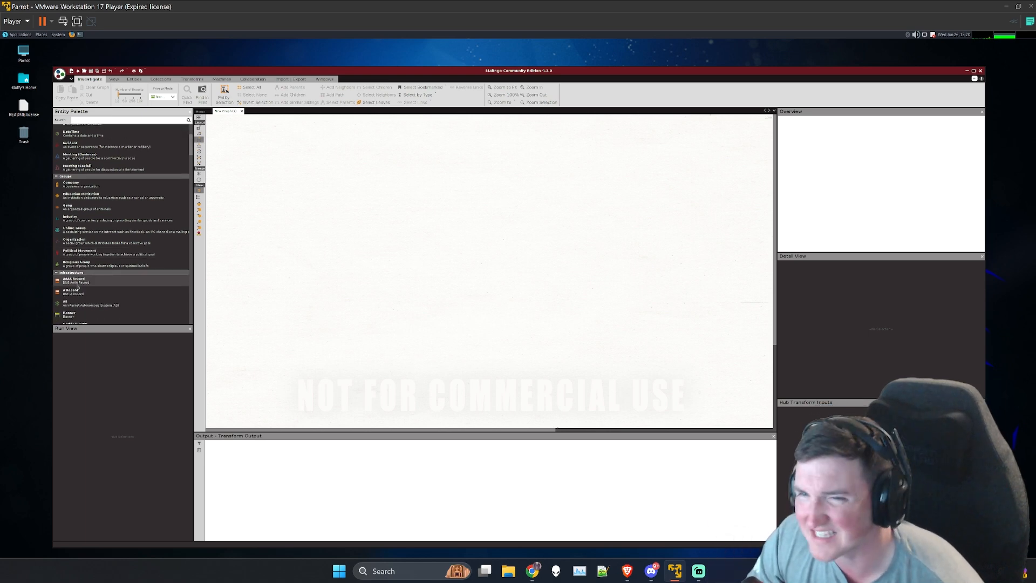
scroll(77, 290, "down", 4)
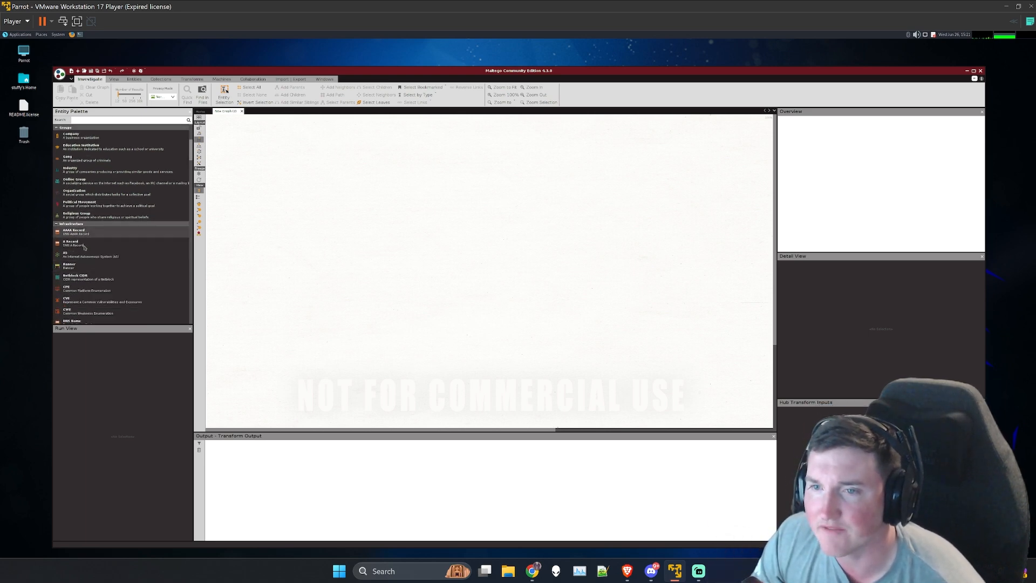
scroll(86, 264, "down", 2)
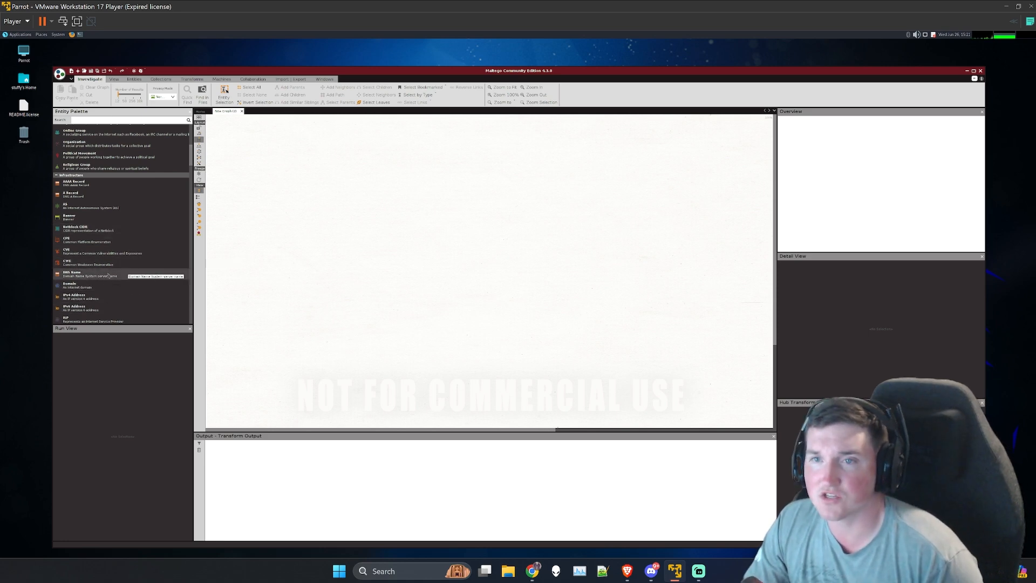
scroll(108, 275, "down", 1)
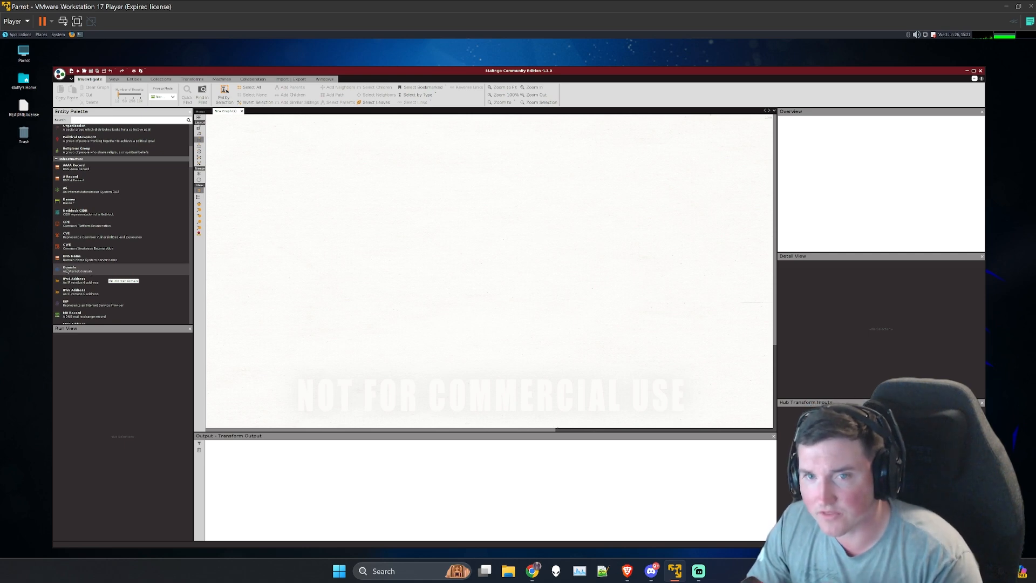
left_click_drag(68, 270, 443, 186)
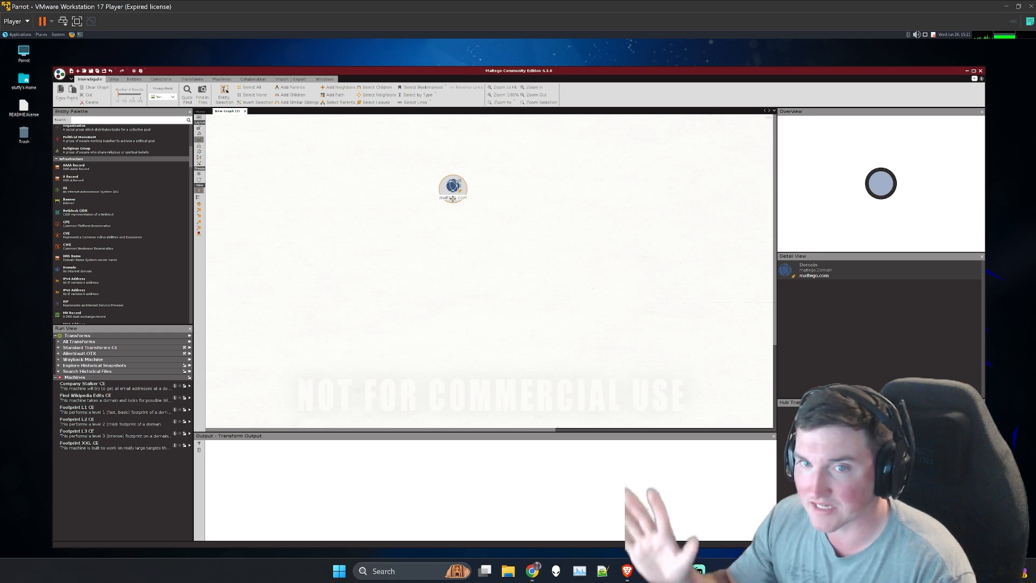
Step: Rename the Domain entity on the graph to Facebook.com and deselect it
left_click(452, 197)
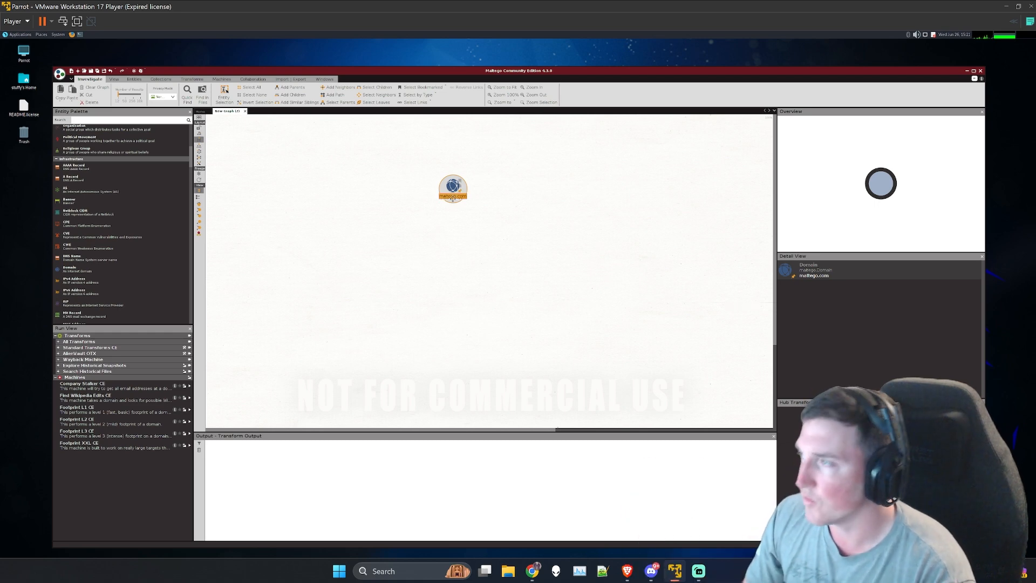
left_click(452, 198)
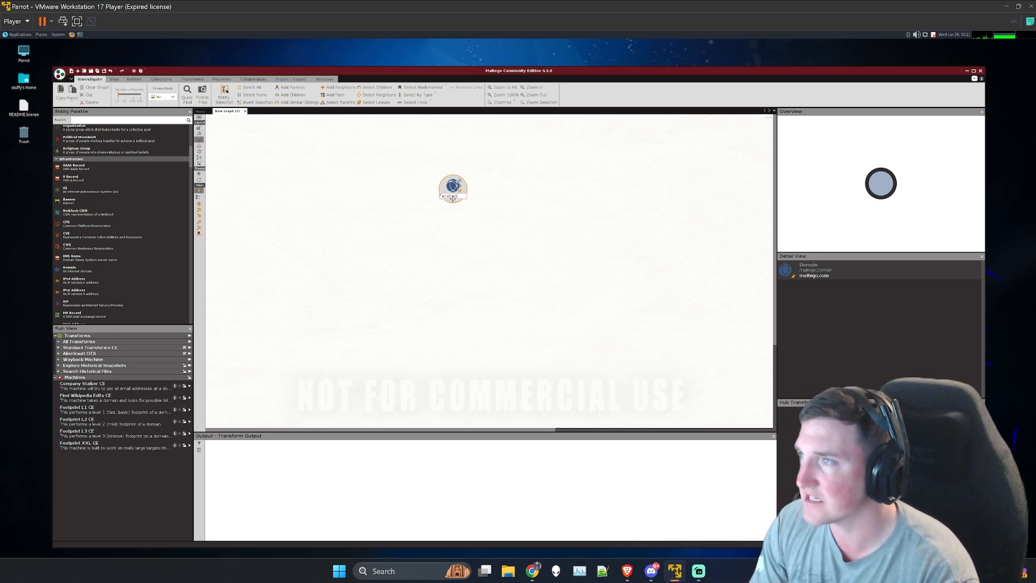
key("Return")
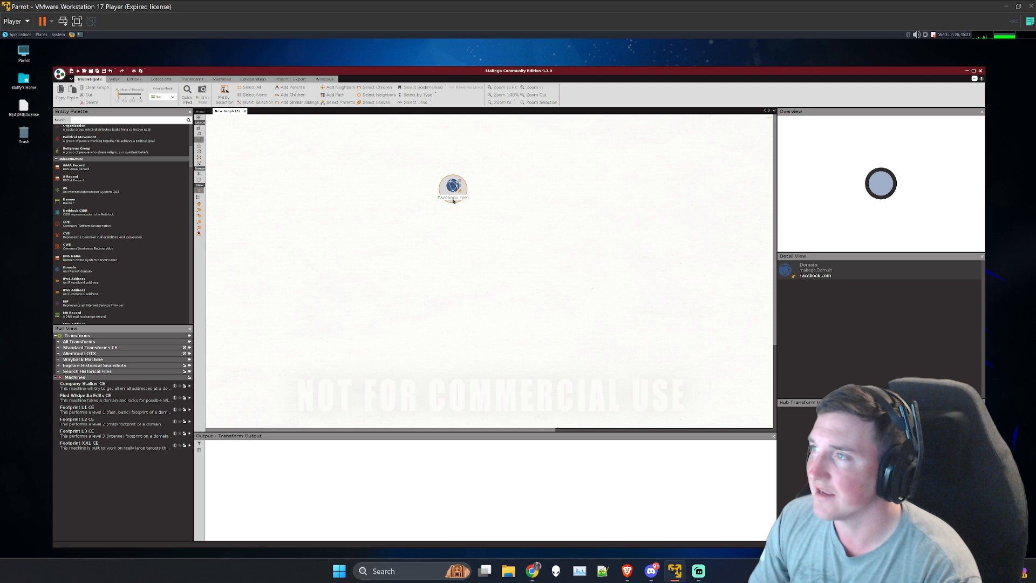
left_click(476, 238)
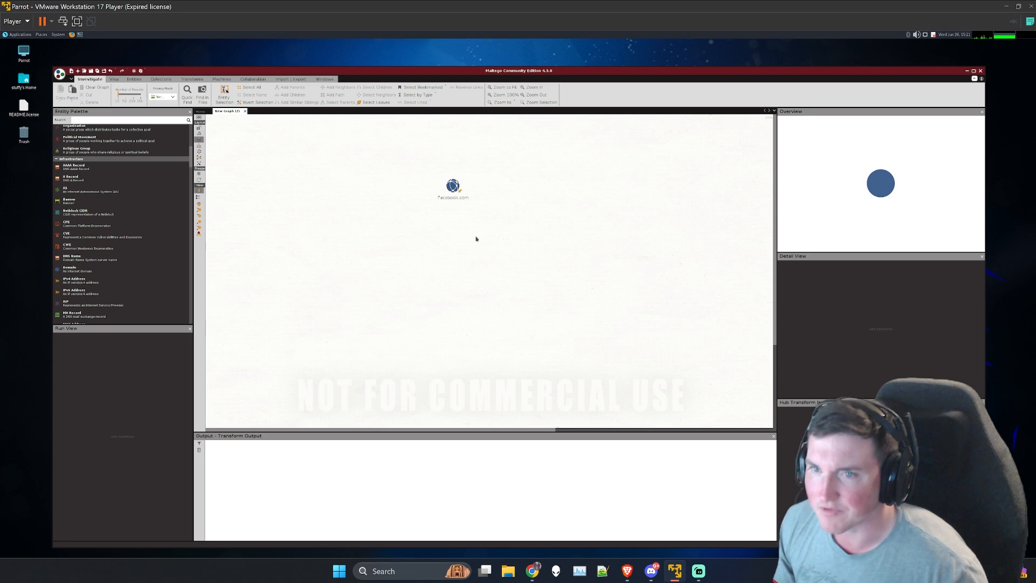
Step: Try the To Domain (Find other TLDs) [WhoisXML] transform on the Facebook.com entity
left_click(452, 188)
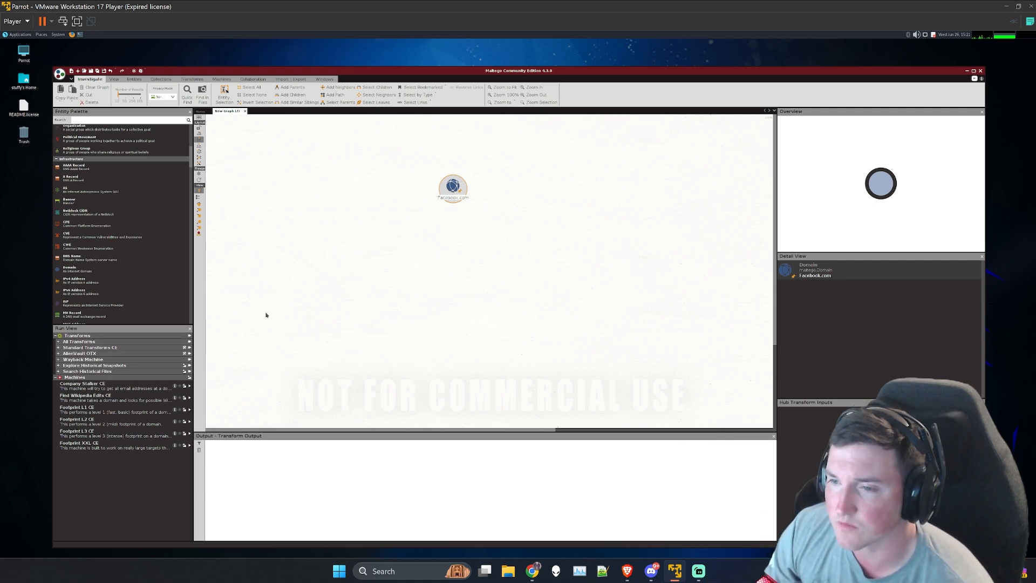
right_click(457, 194)
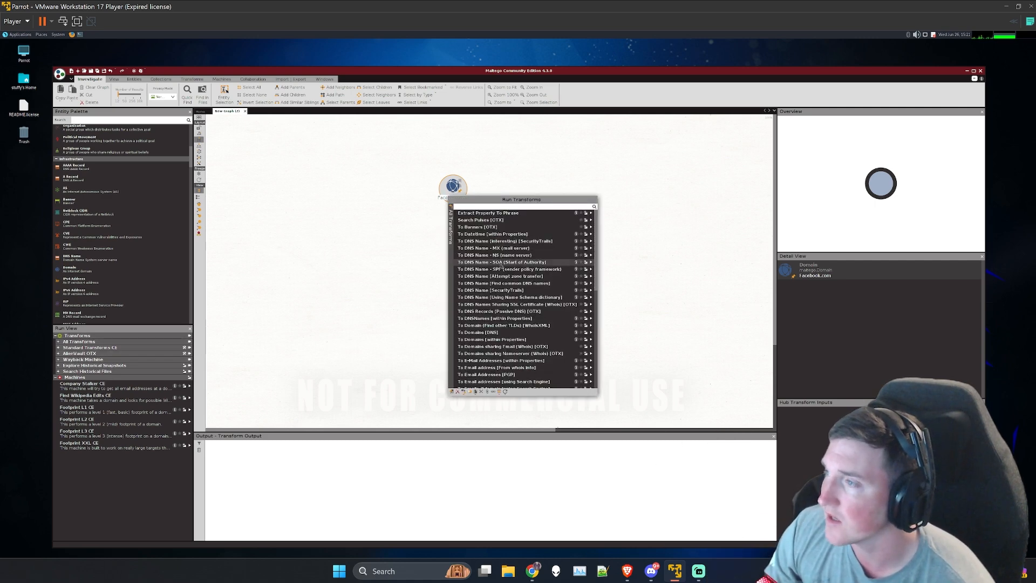
scroll(496, 280, "down", 5)
scroll(496, 280, "down", 7)
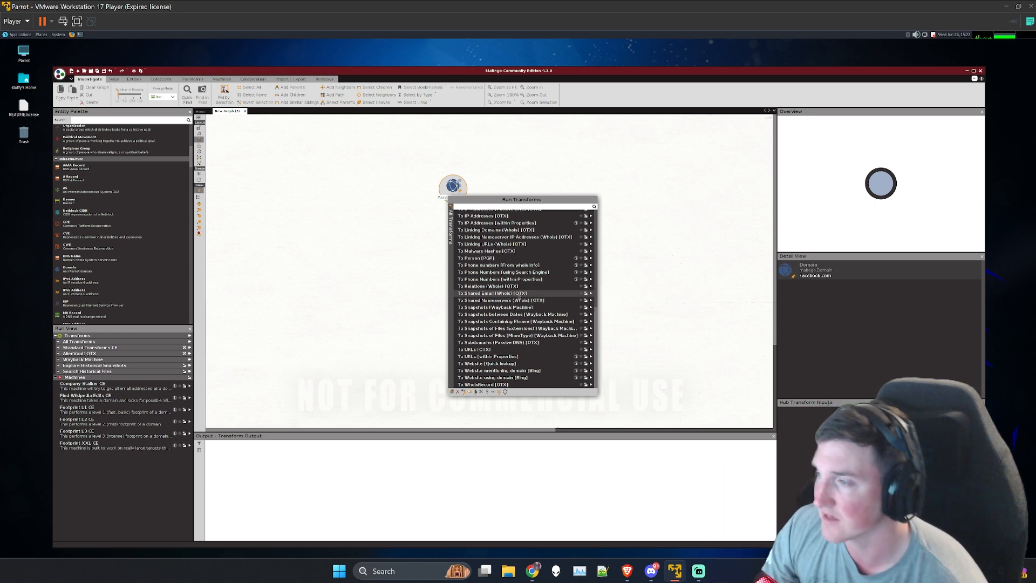
scroll(519, 296, "up", 10)
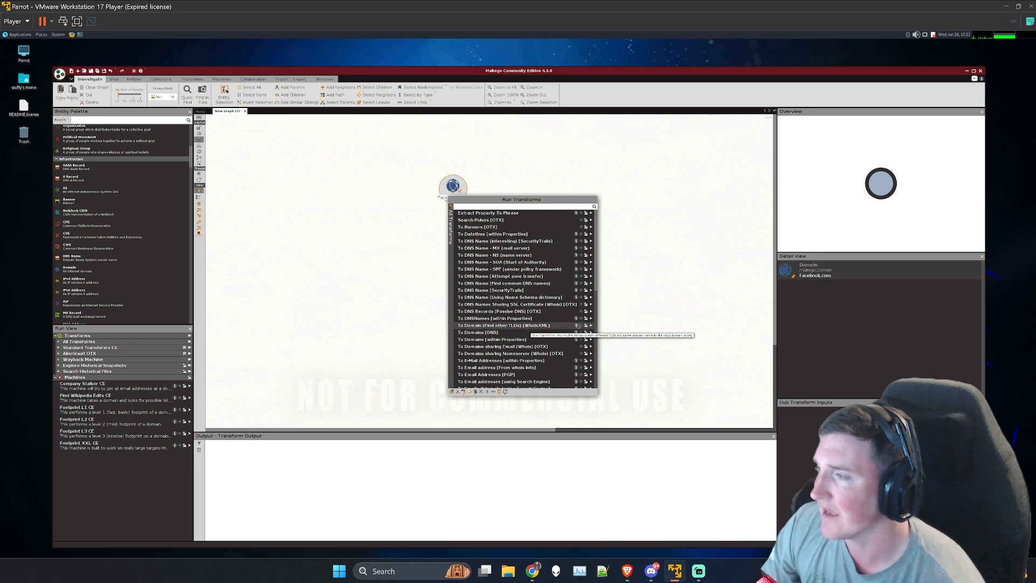
left_click(590, 326)
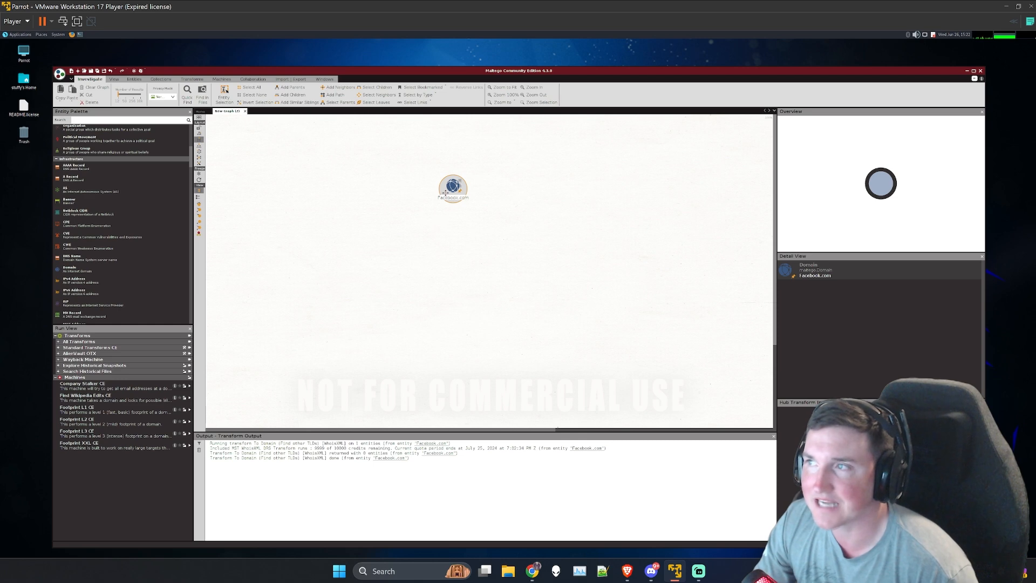
Step: Try the To DNS Records (Passive DNS) [OTX] transform on the Facebook.com entity and check its transform output
right_click(450, 191)
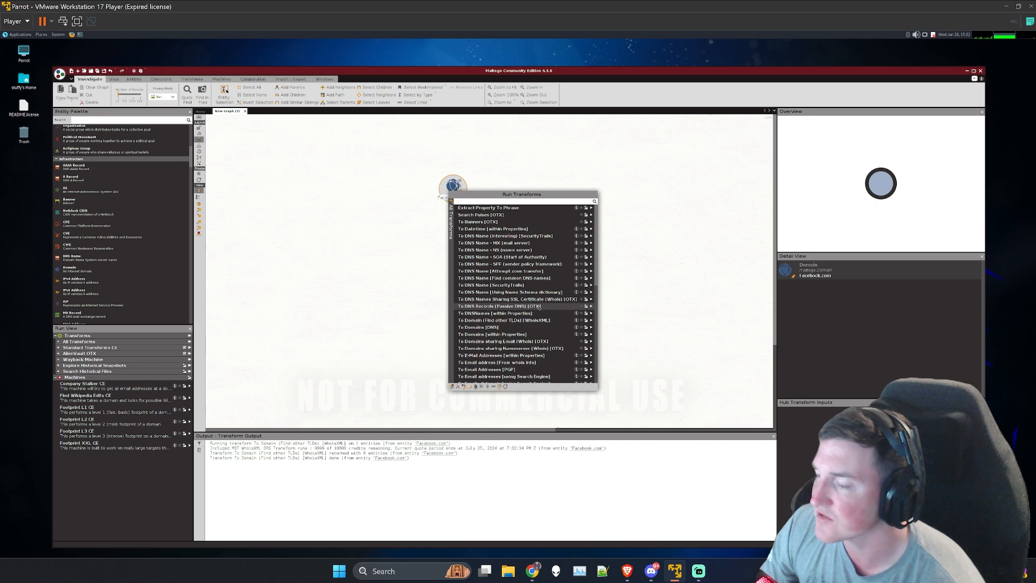
left_click(590, 307)
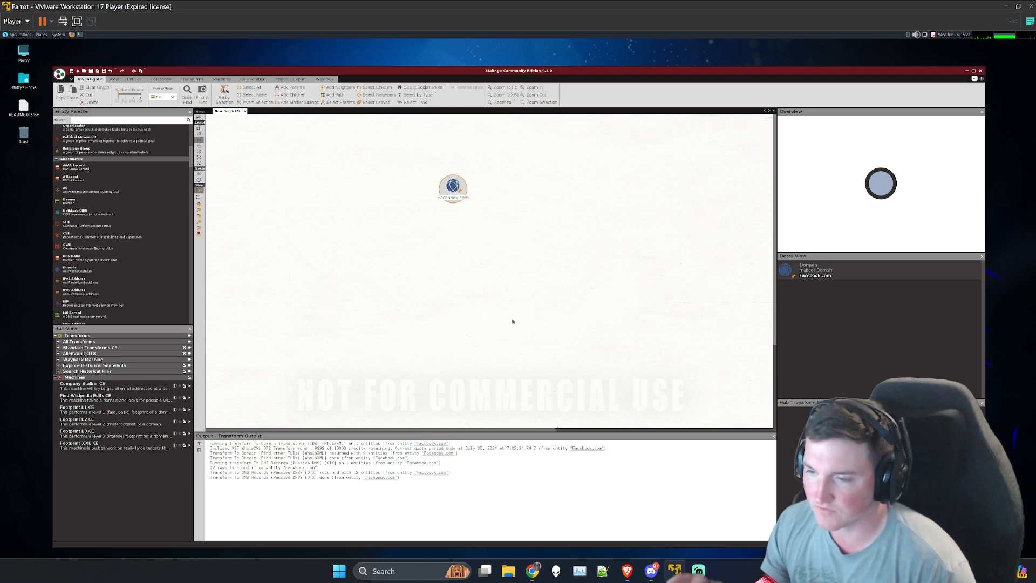
left_click(468, 297)
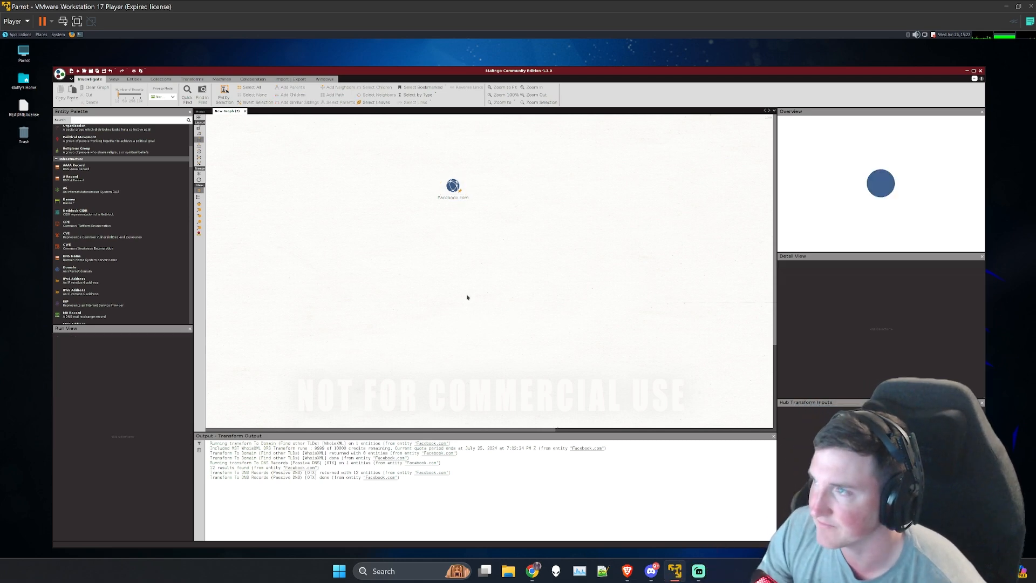
left_click(450, 199)
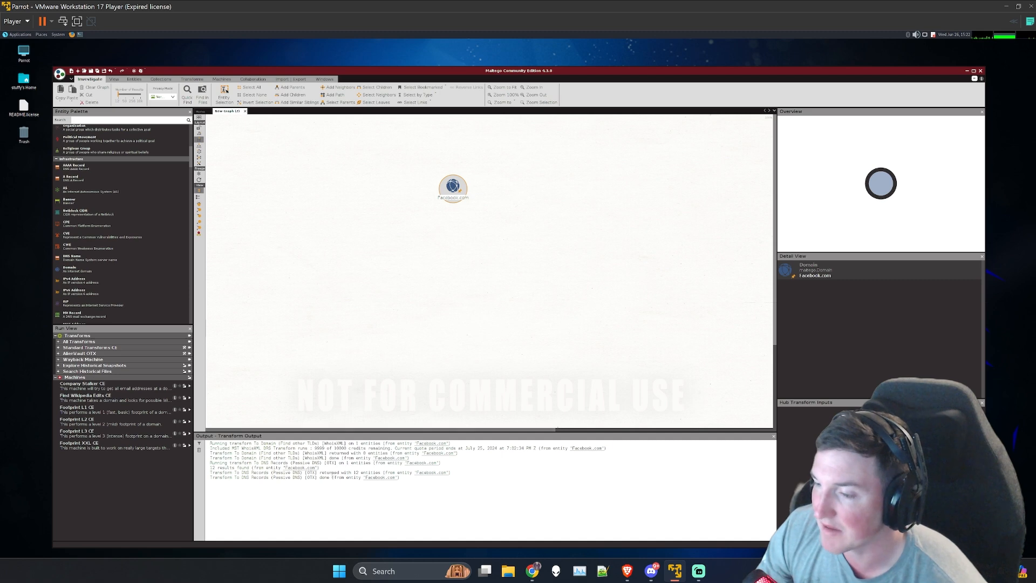
left_click_drag(327, 472, 363, 473)
left_click(444, 237)
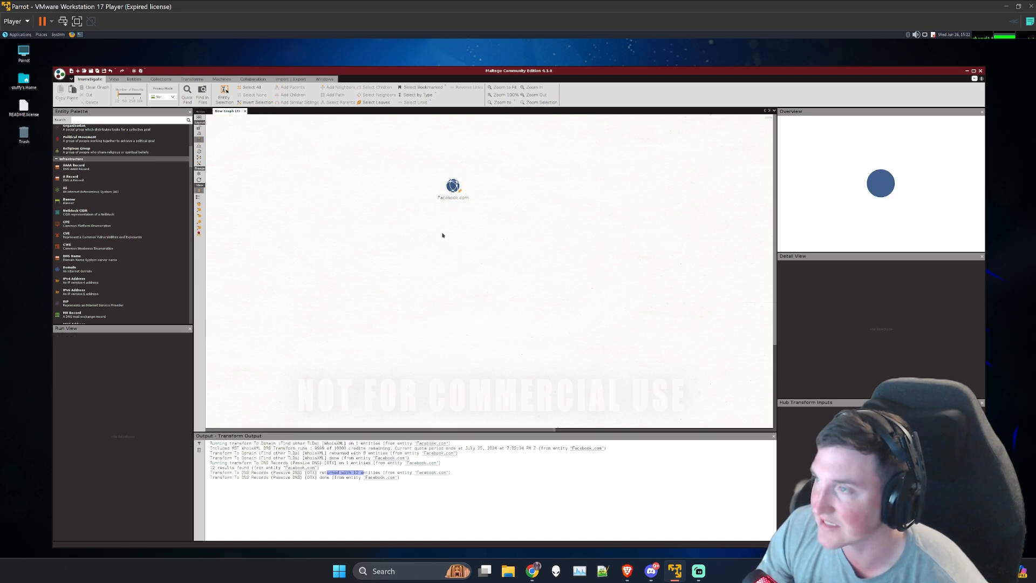
Step: Try the To Domains [DNS] transform on the Facebook.com entity and deselect the entity
left_click(452, 189)
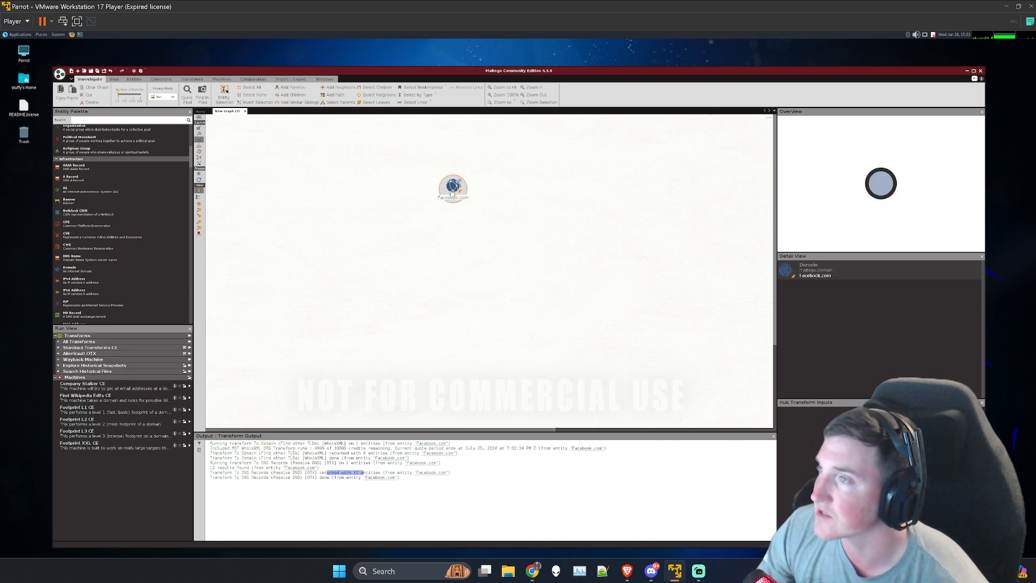
right_click(452, 192)
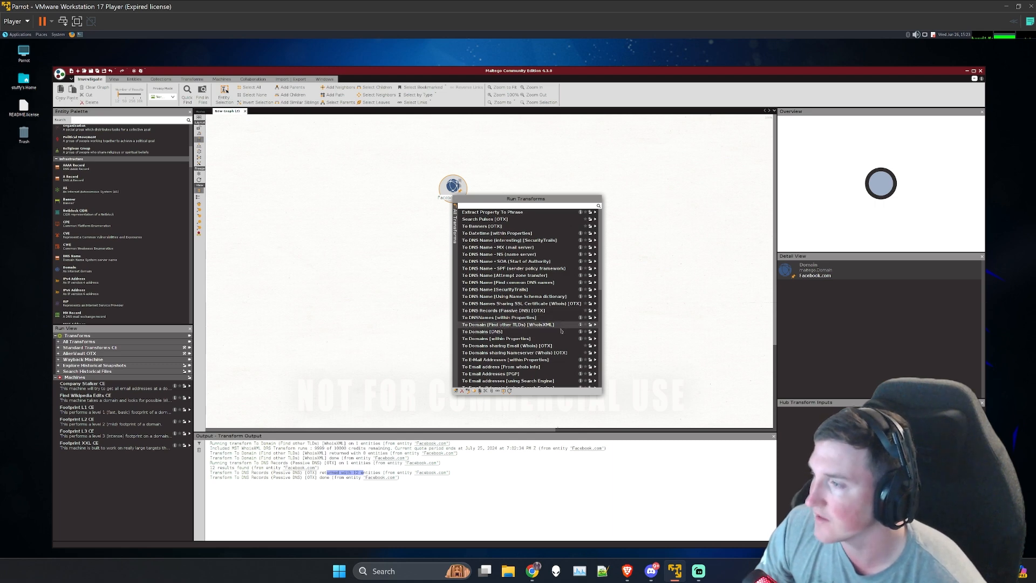
left_click(591, 332)
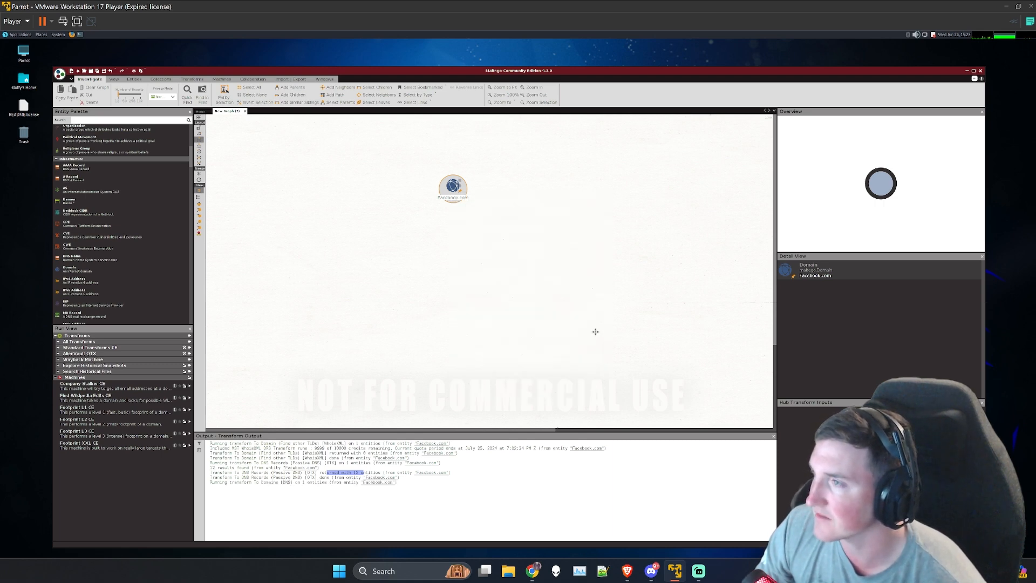
left_click(400, 291)
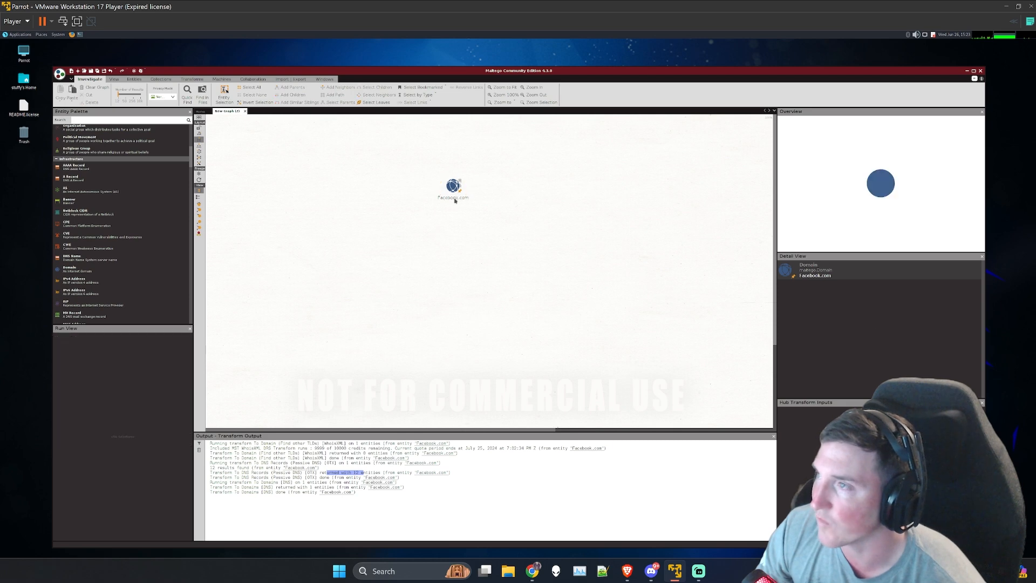
Step: Try the To Domains sharing Email (Whois) [OTX] transform on the Facebook.com entity
left_click(452, 190)
right_click(452, 188)
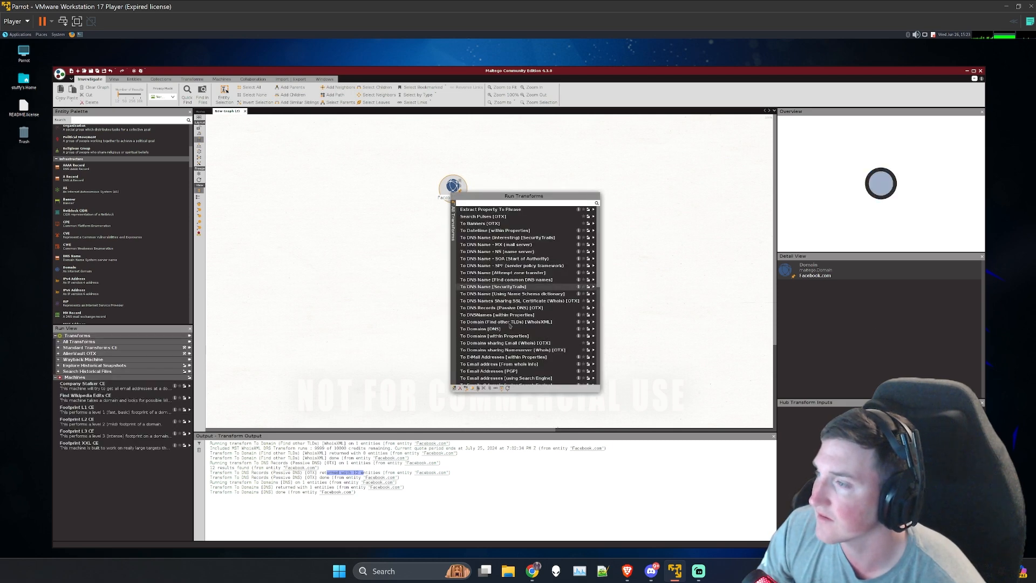
scroll(490, 333, "down", 1)
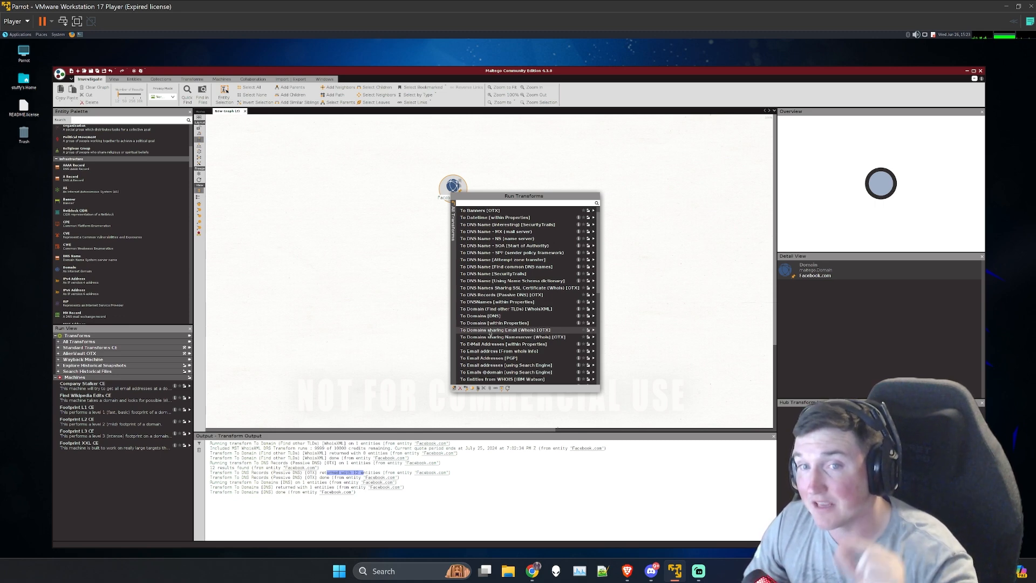
left_click(592, 332)
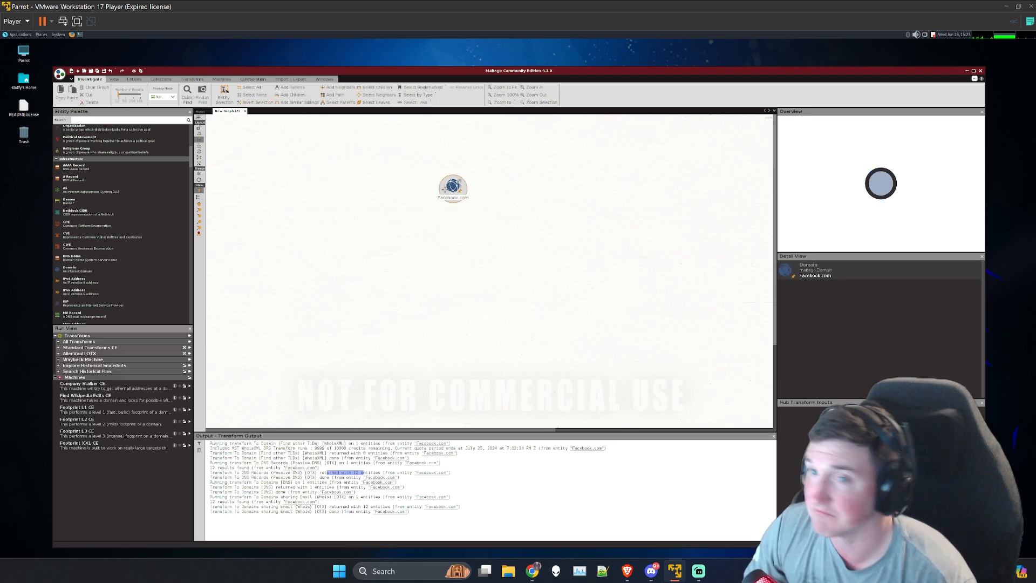
Step: Close the current graph without keeping it, create a new empty graph and clear the transform output
left_click(245, 112)
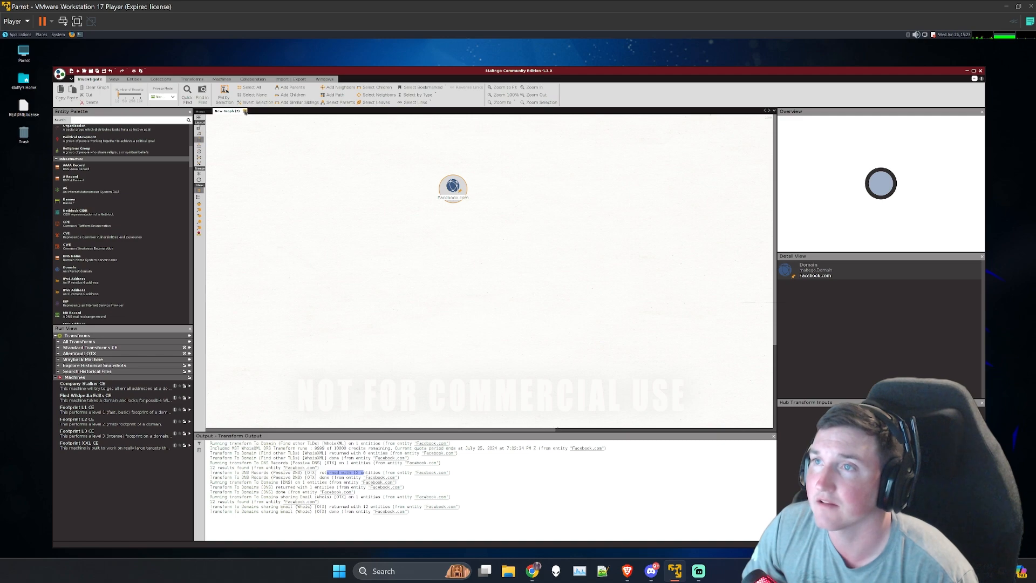
left_click(519, 324)
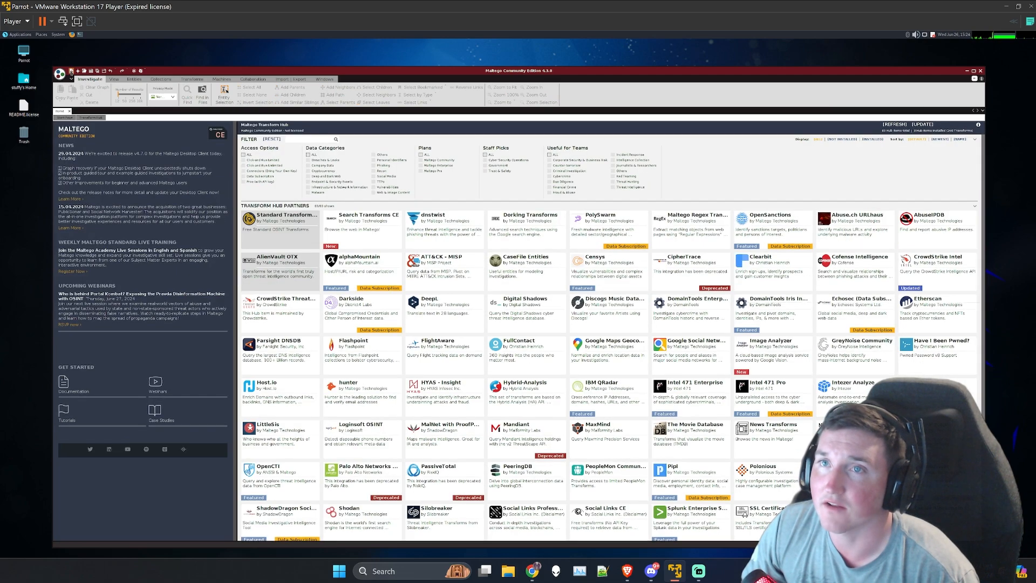
left_click(72, 71)
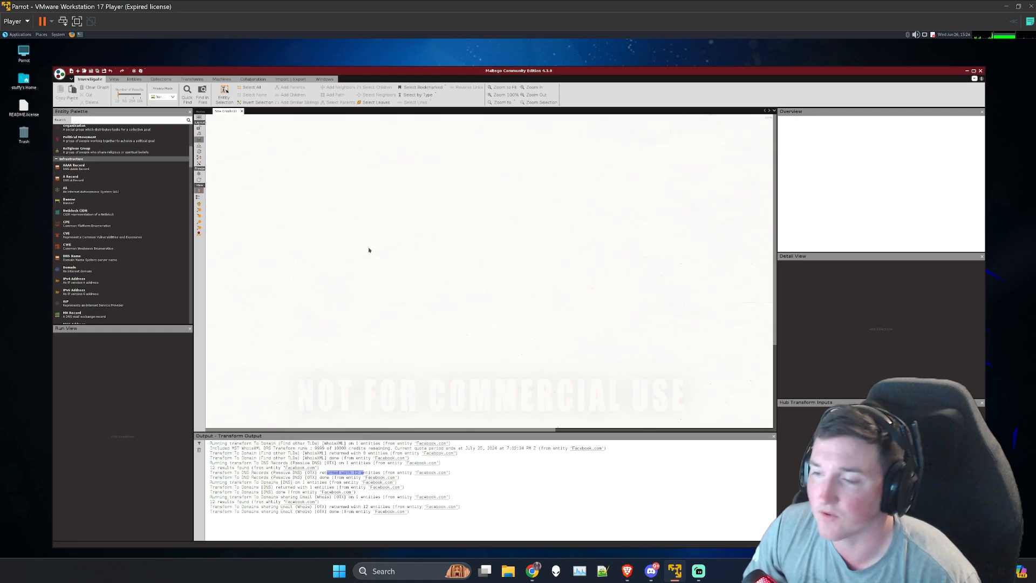
left_click(199, 450)
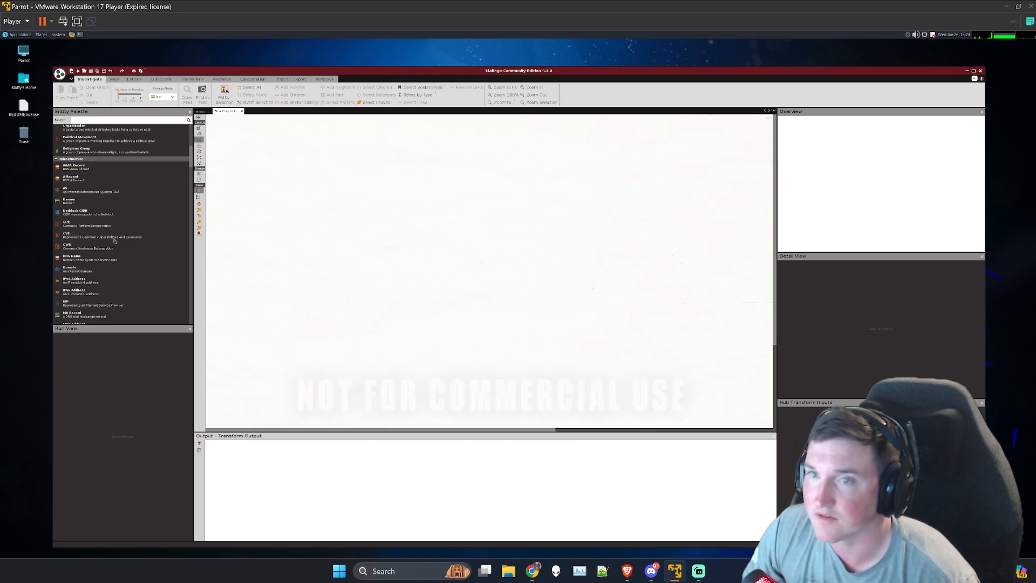
Step: Add a Domain entity to the upper middle of the new graph and rename it facebook.com
left_click_drag(70, 268, 449, 221)
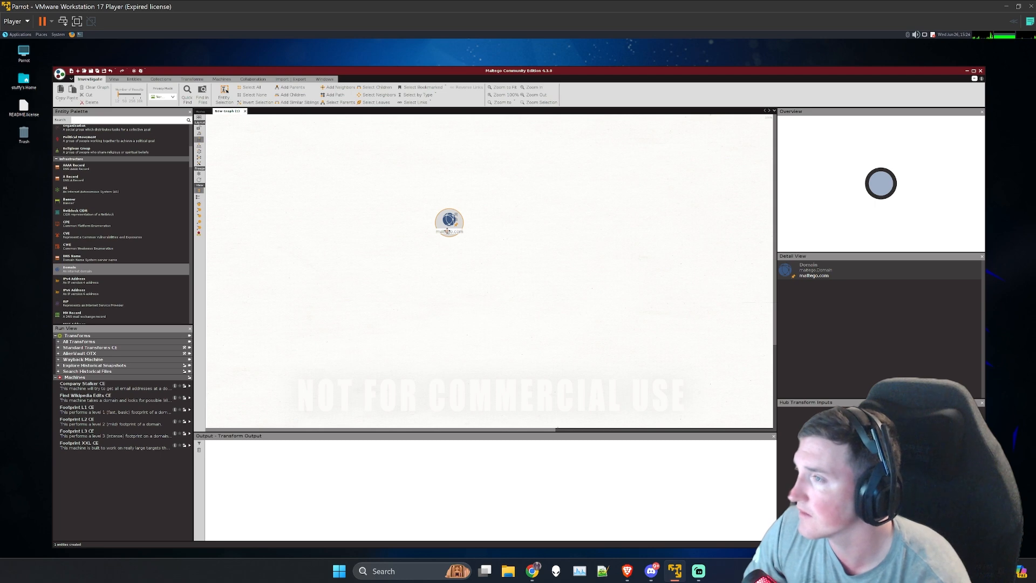
left_click(447, 230)
type("facebook.com")
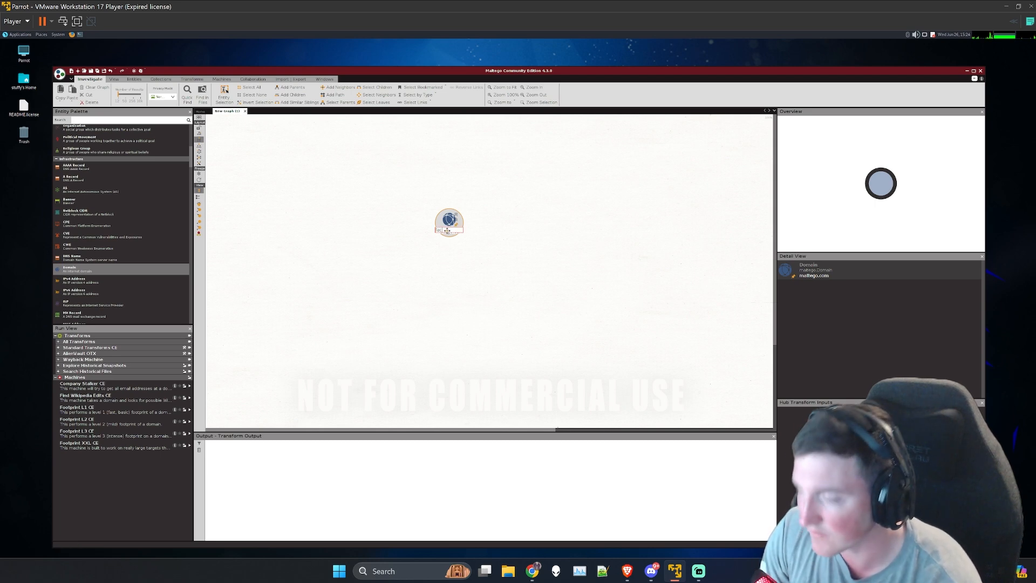
key("Return")
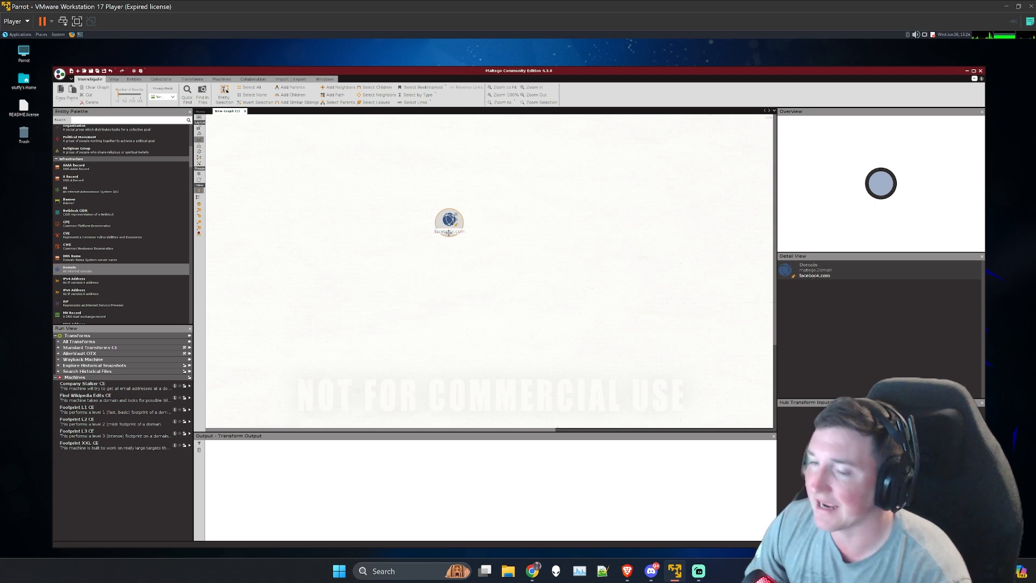
left_click(442, 266)
Step: Try the To DNS Records (Passive DNS) [OTX] transform on the new facebook.com entity
left_click(448, 228)
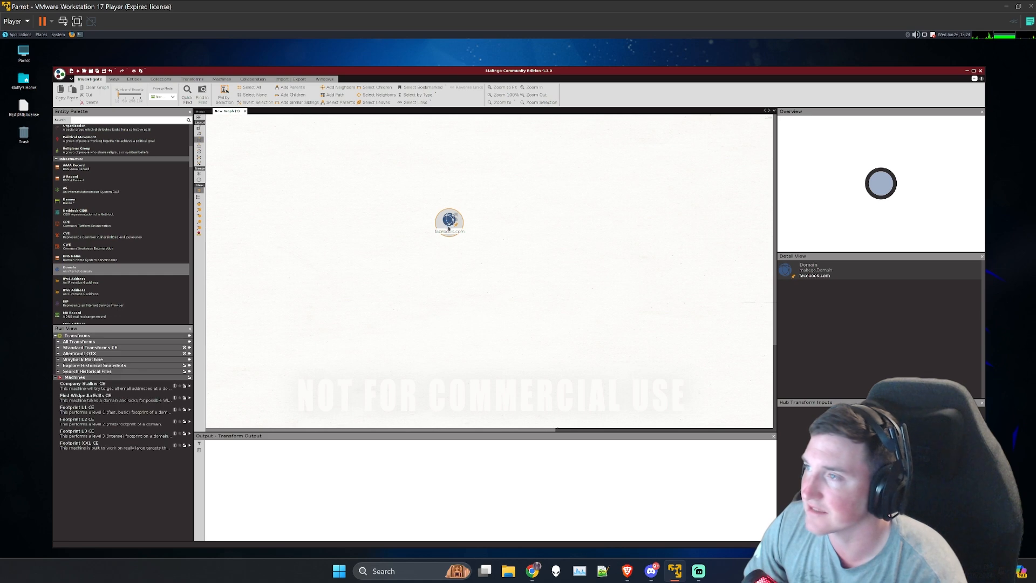
right_click(448, 226)
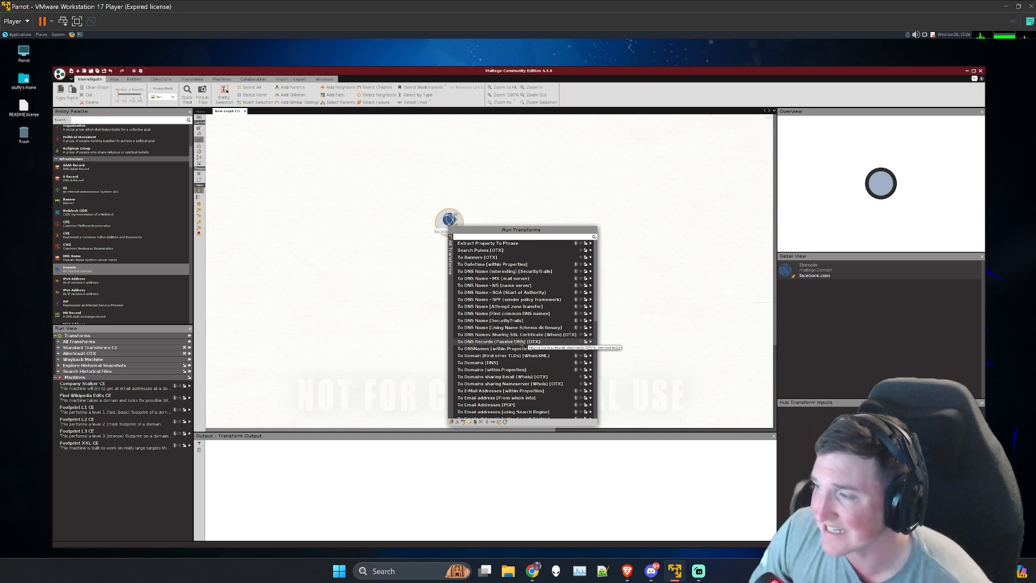
left_click(591, 342)
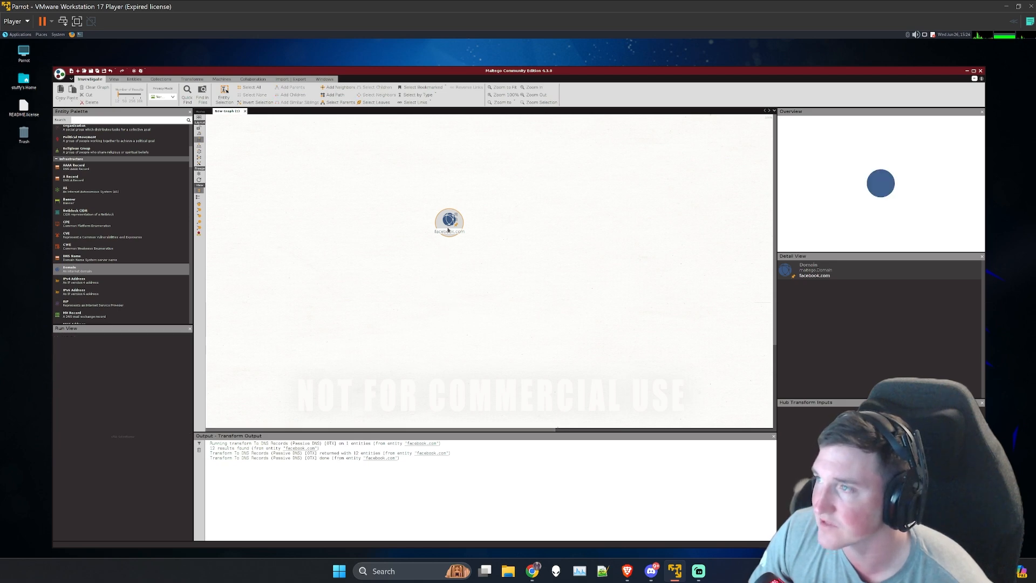
Step: Close Maltego without keeping the graph, relaunch it from Parrot's most used pentesting tools, and look through the Transform Hub
left_click(981, 71)
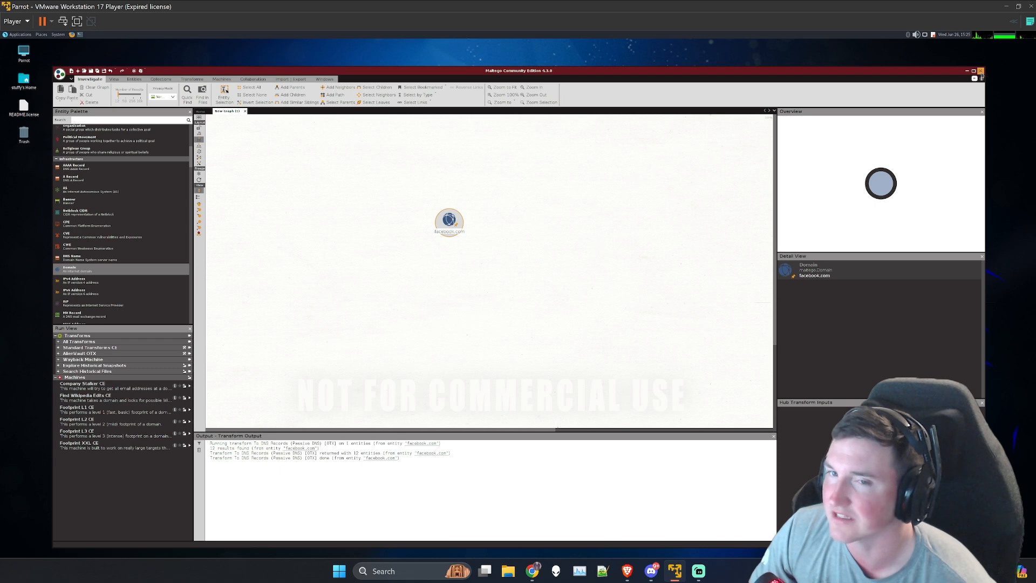
left_click(559, 310)
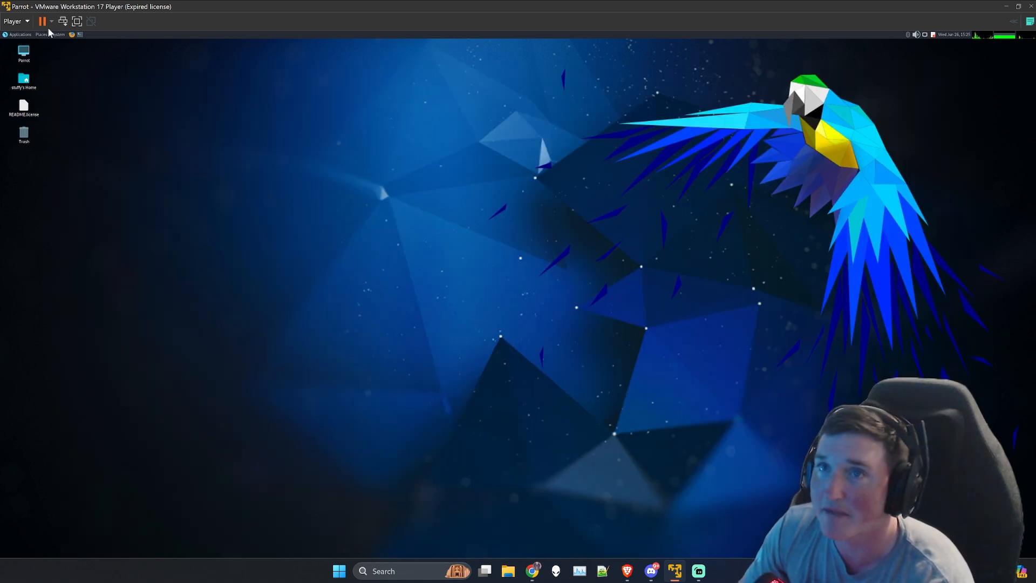
left_click(20, 34)
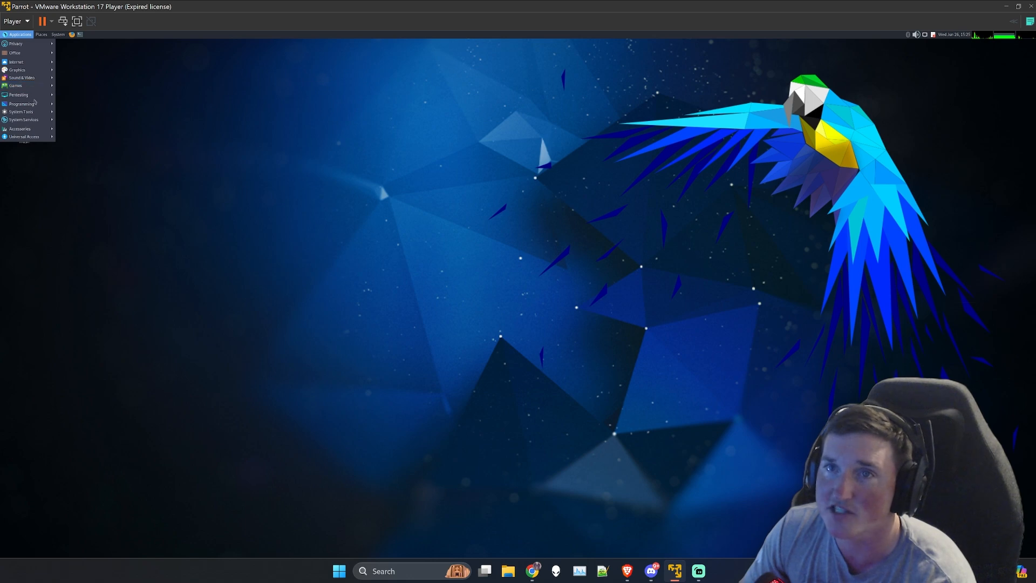
mouse_move(33, 95)
mouse_move(82, 97)
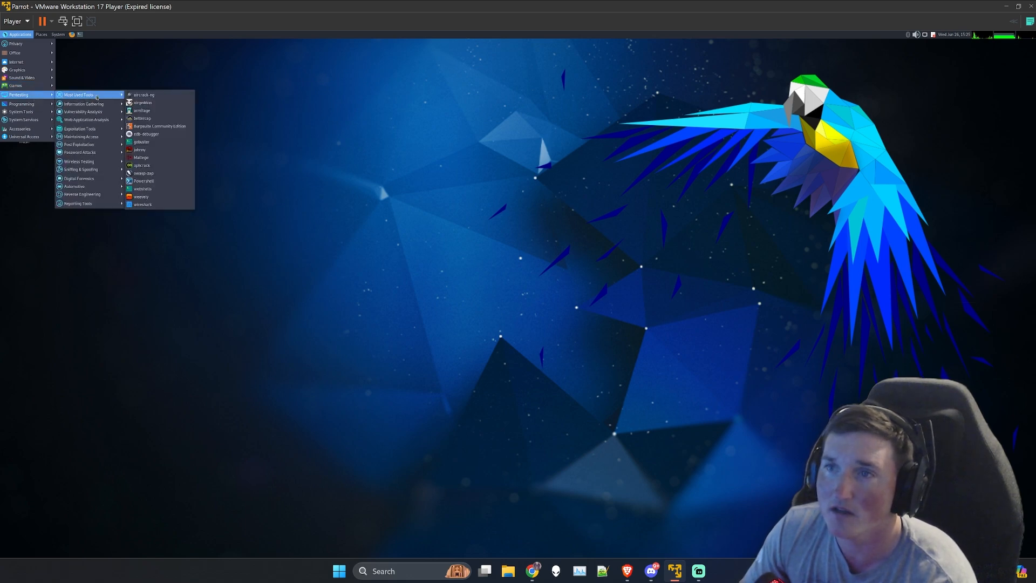
left_click(163, 162)
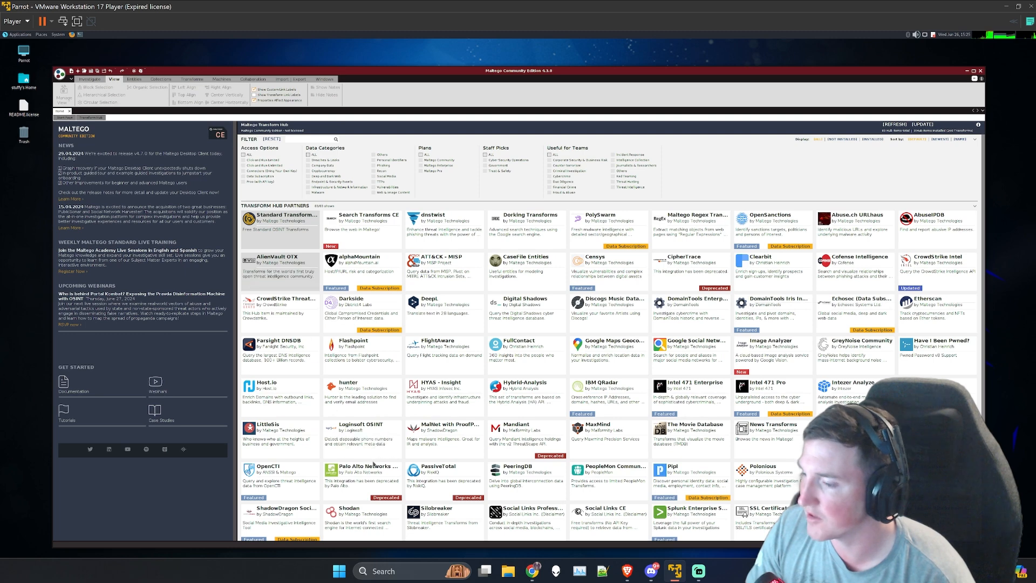
scroll(559, 460, "down", 2)
scroll(559, 460, "down", 1)
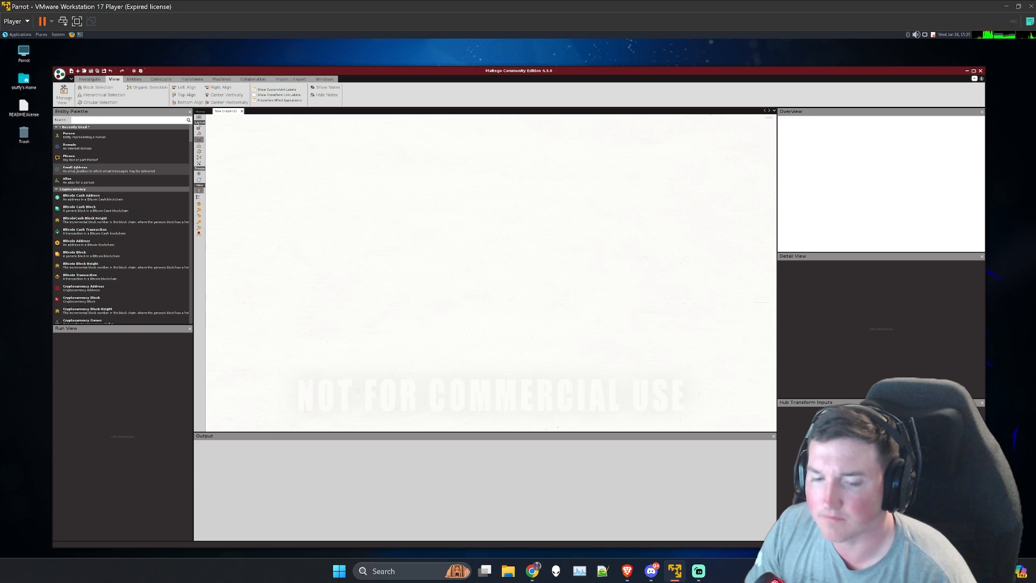
left_click_drag(75, 170, 505, 190)
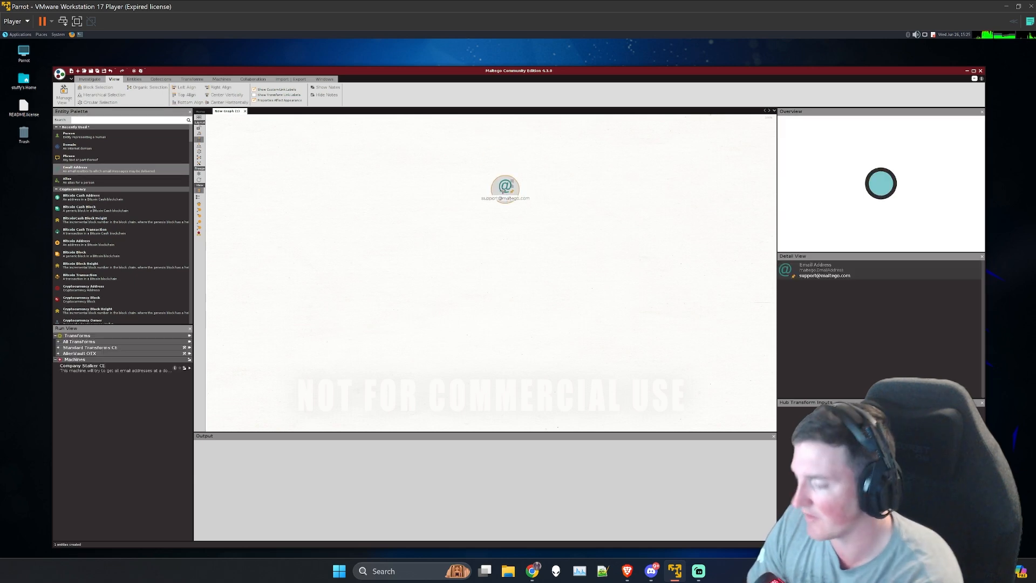
key("Delete")
left_click(491, 325)
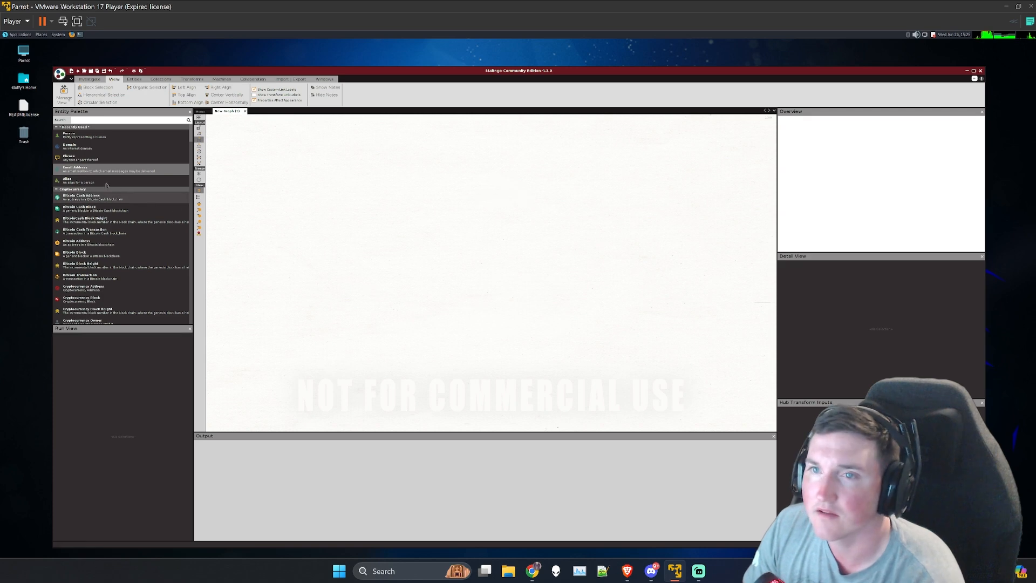
Step: Add a Domain entity to the upper middle of the empty graph and rename it facebook.com
left_click_drag(91, 149, 461, 192)
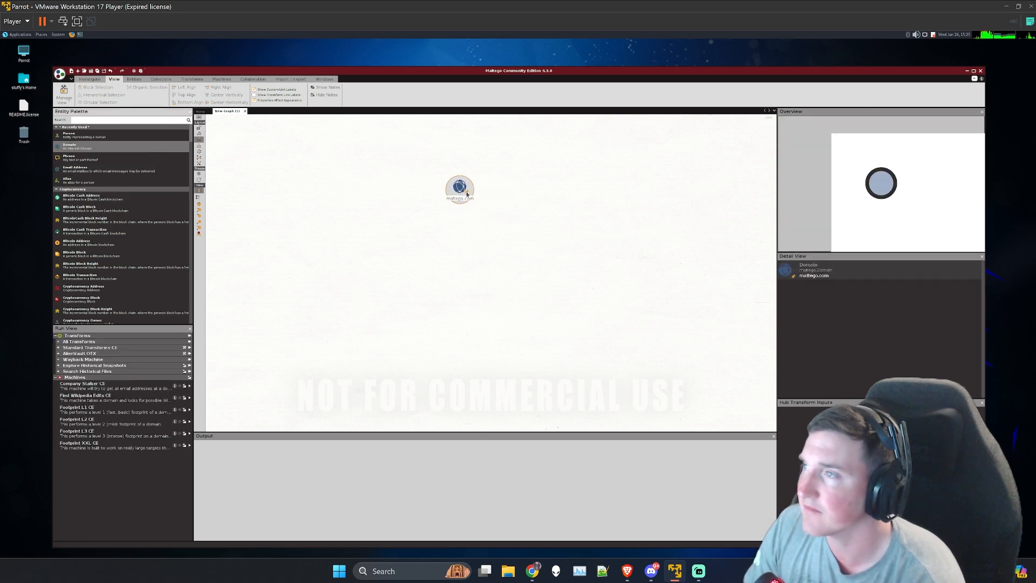
double_click(460, 197)
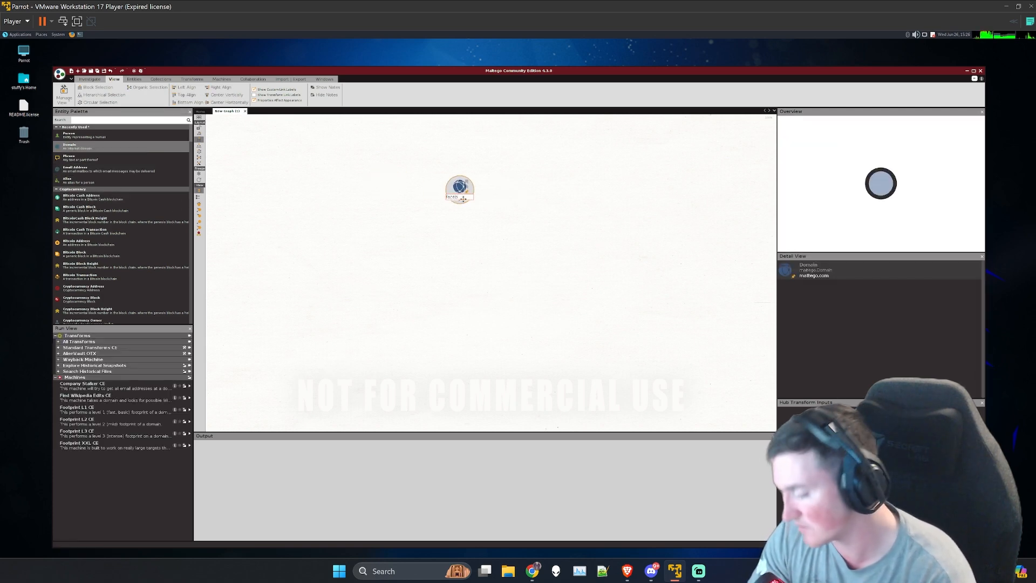
type("facebo")
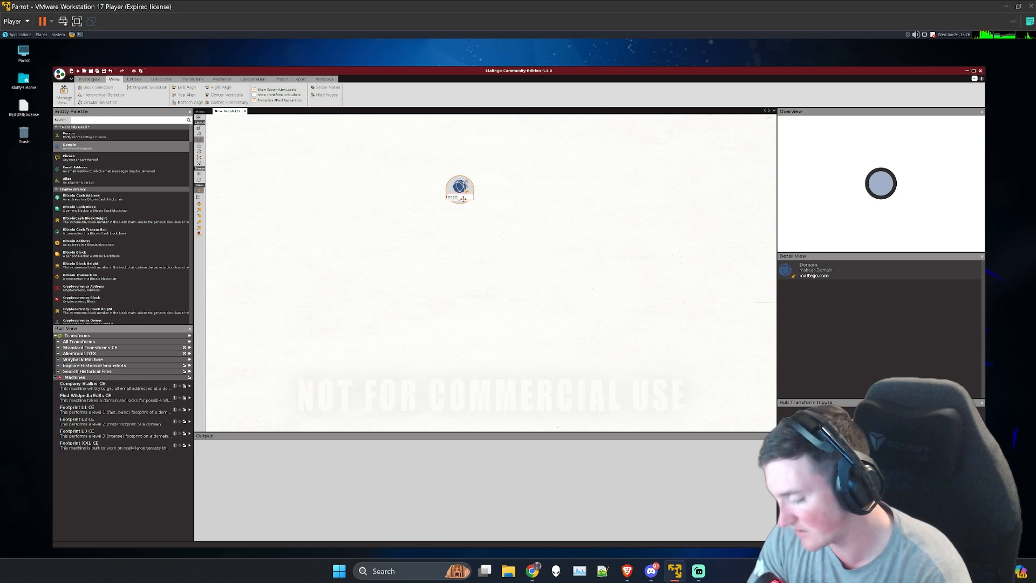
type("ok.com")
key("Return")
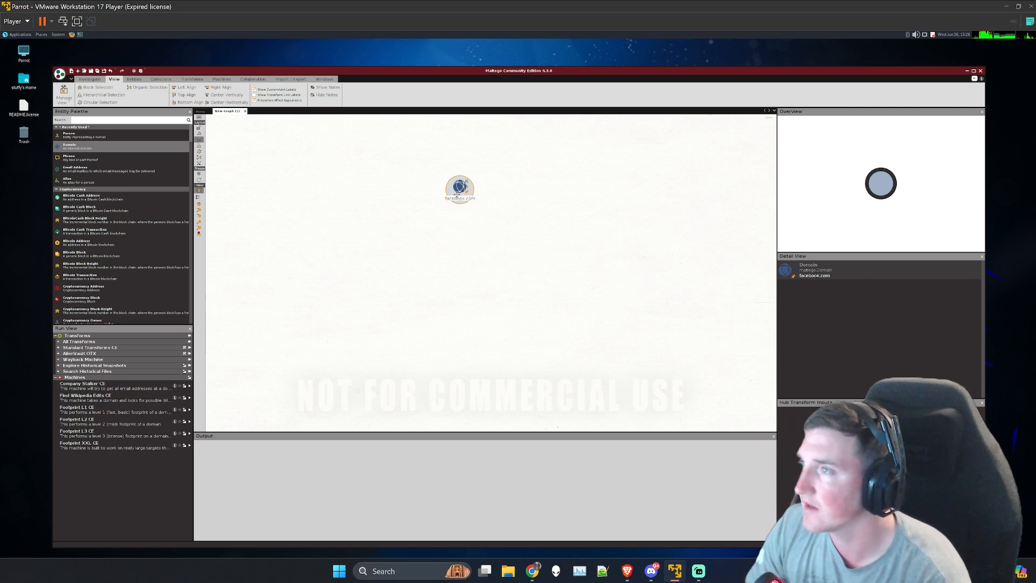
Step: Run the To DNS Records (Passive DNS) [OTX] transform on the facebook.com entity and inspect the details of the developers record
right_click(456, 194)
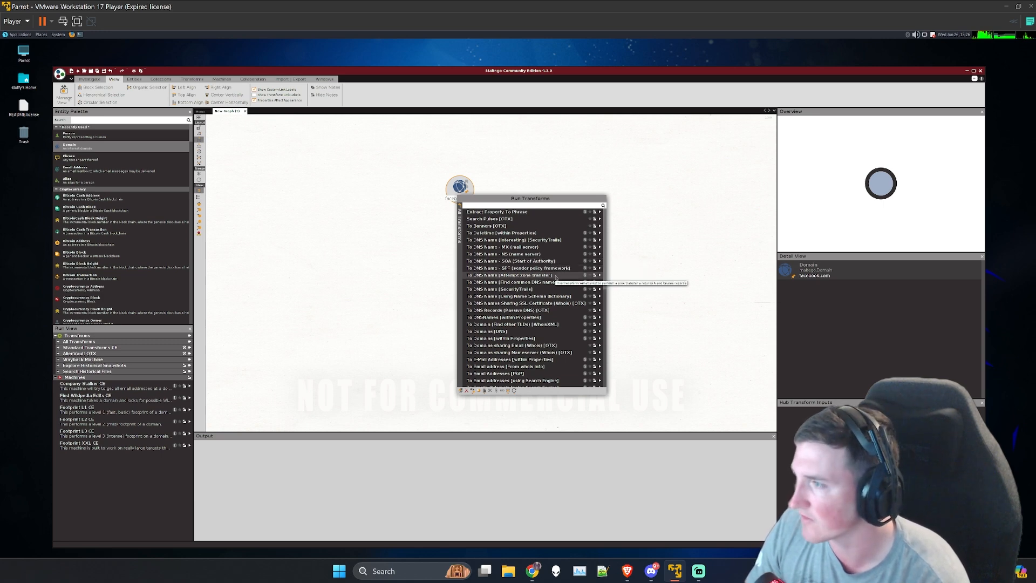
left_click(600, 311)
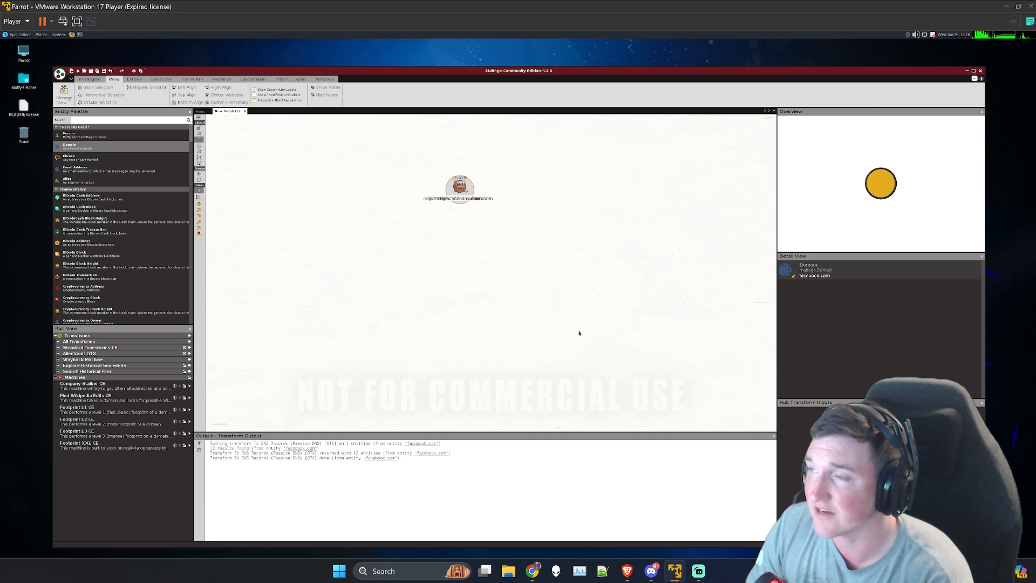
left_click(563, 345)
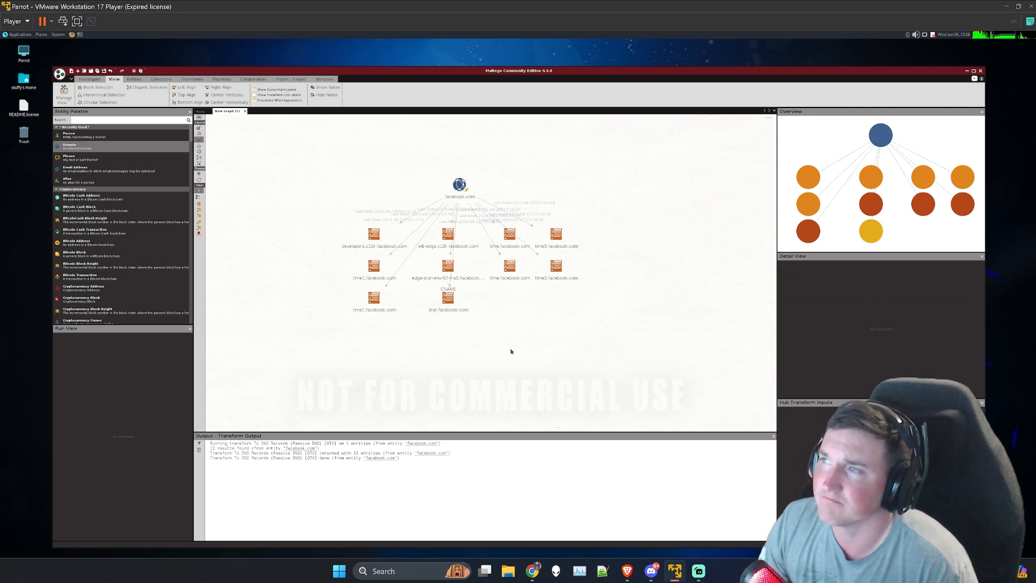
left_click(459, 184)
left_click(362, 247)
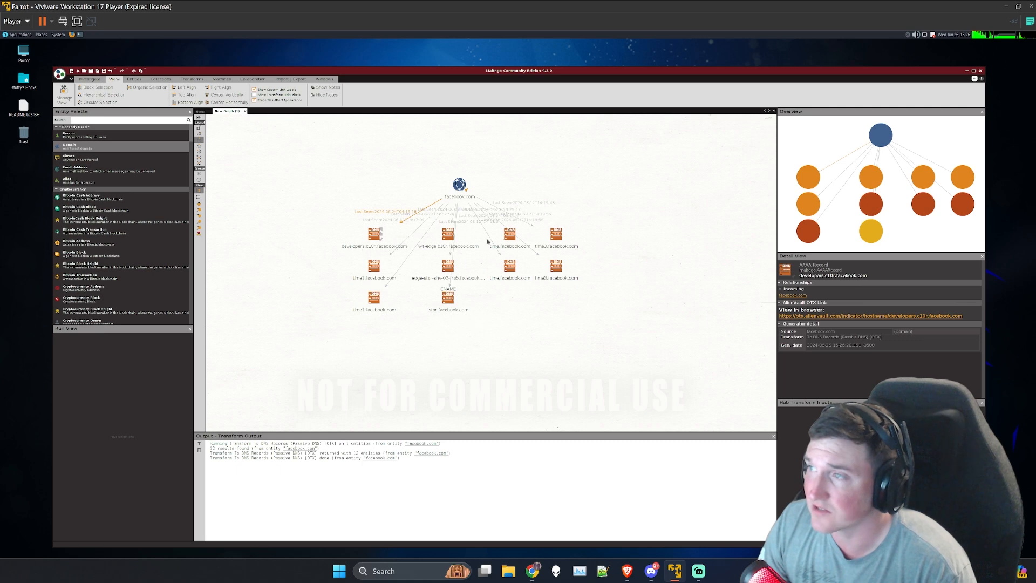
left_click(495, 337)
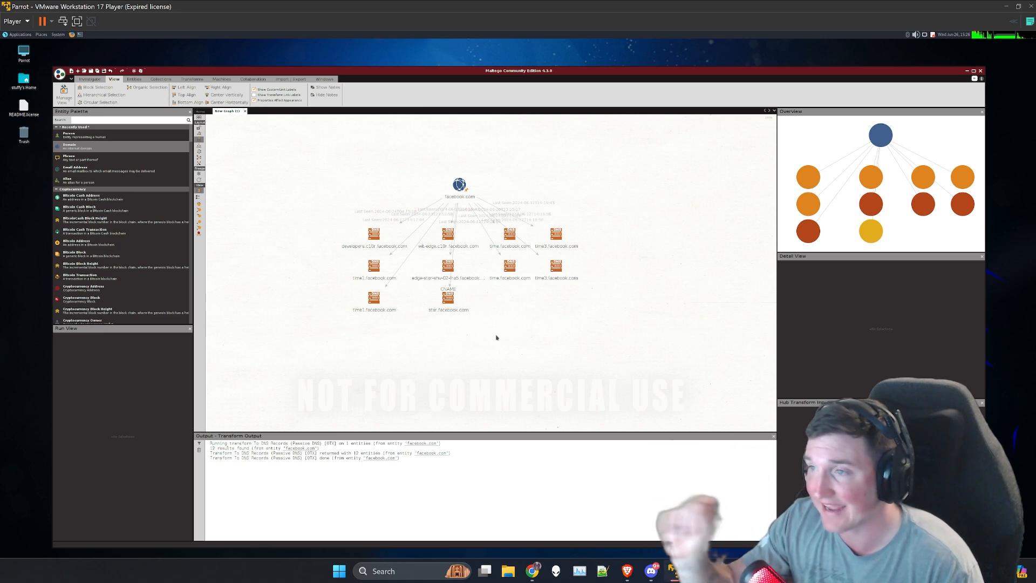
Step: Switch to the web browser, visit star.facebook.com from the discovered DNS records, and close the page
left_click(448, 296)
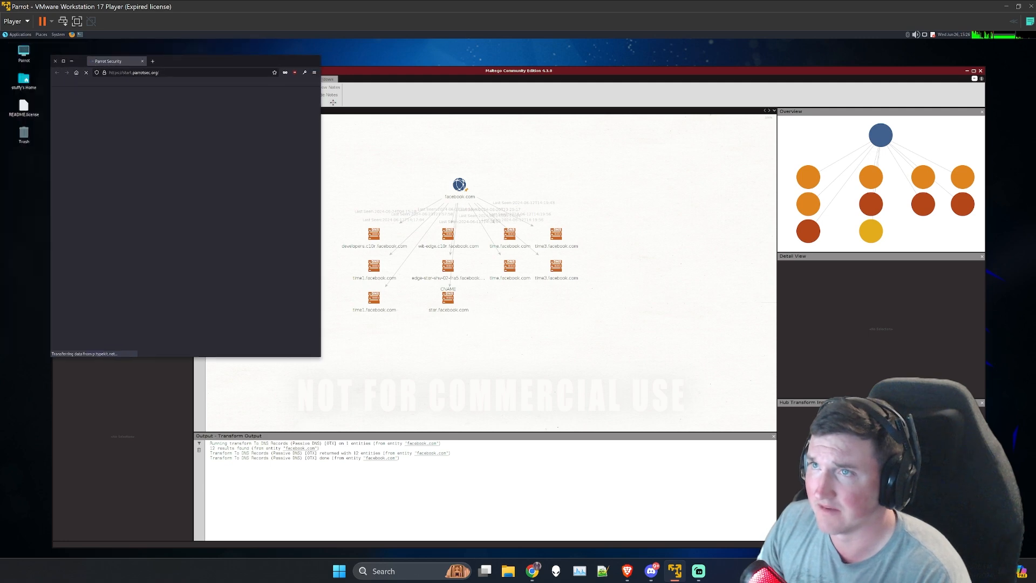
left_click(257, 82)
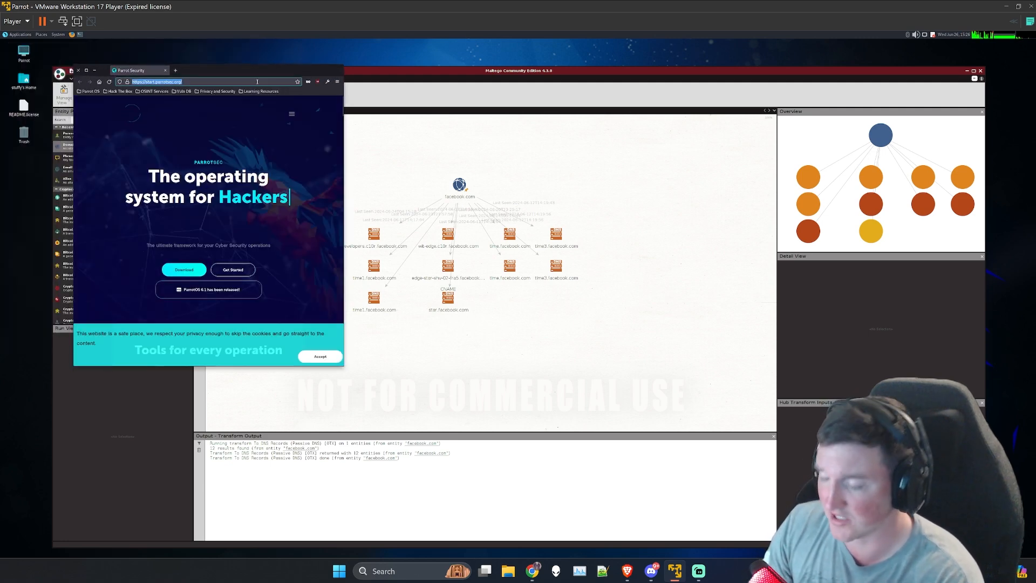
type("star")
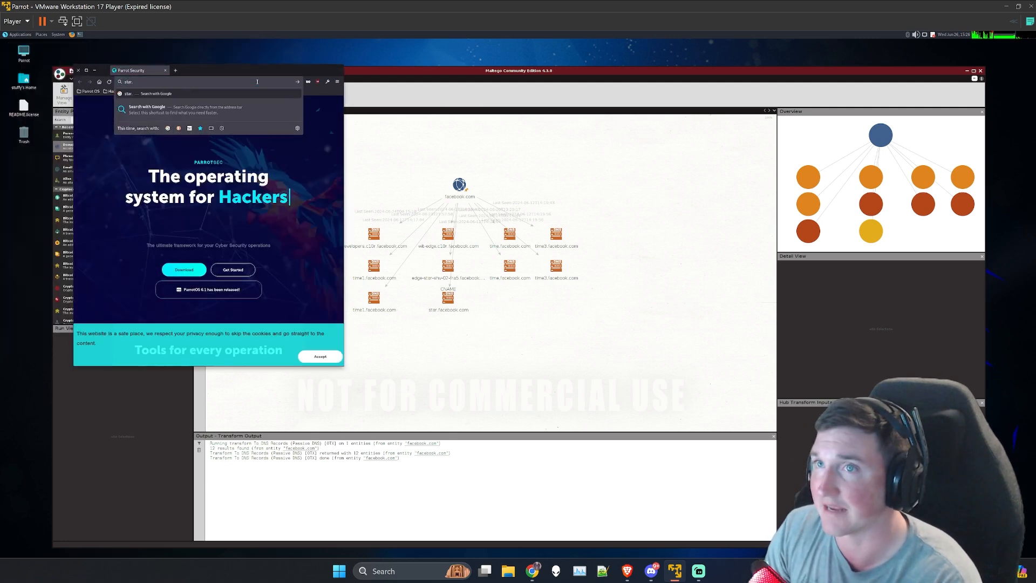
type(".facebook.com")
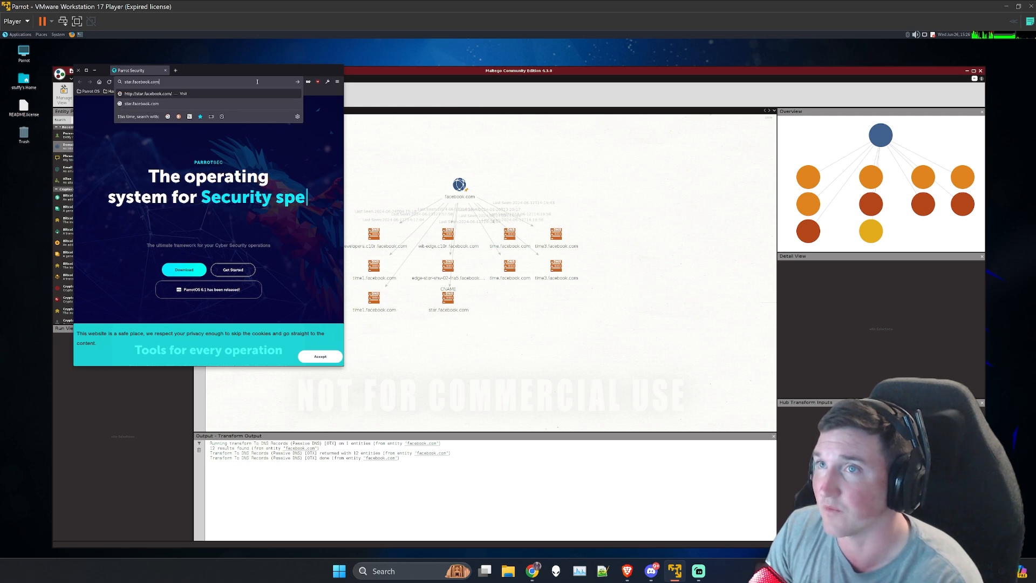
key("Return")
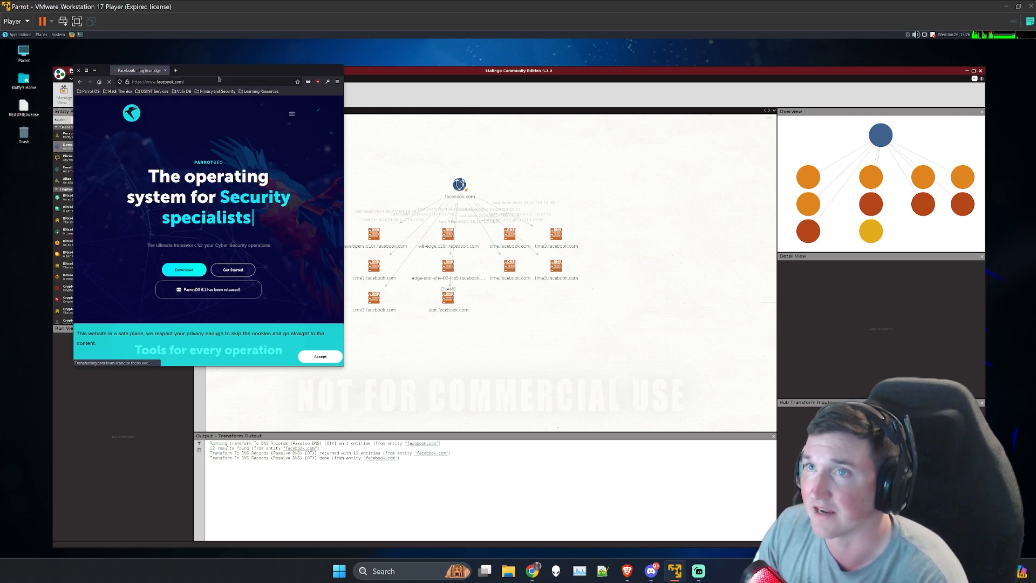
left_click(166, 71)
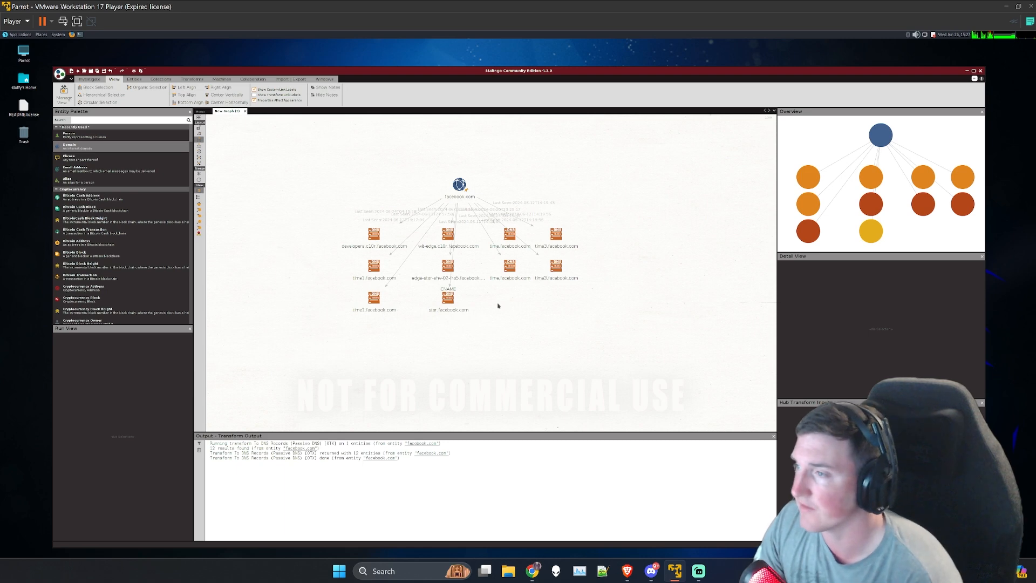
Step: Run the To Domains sharing Email (Whois) [OTX] transform on the facebook.com entity
left_click(446, 306)
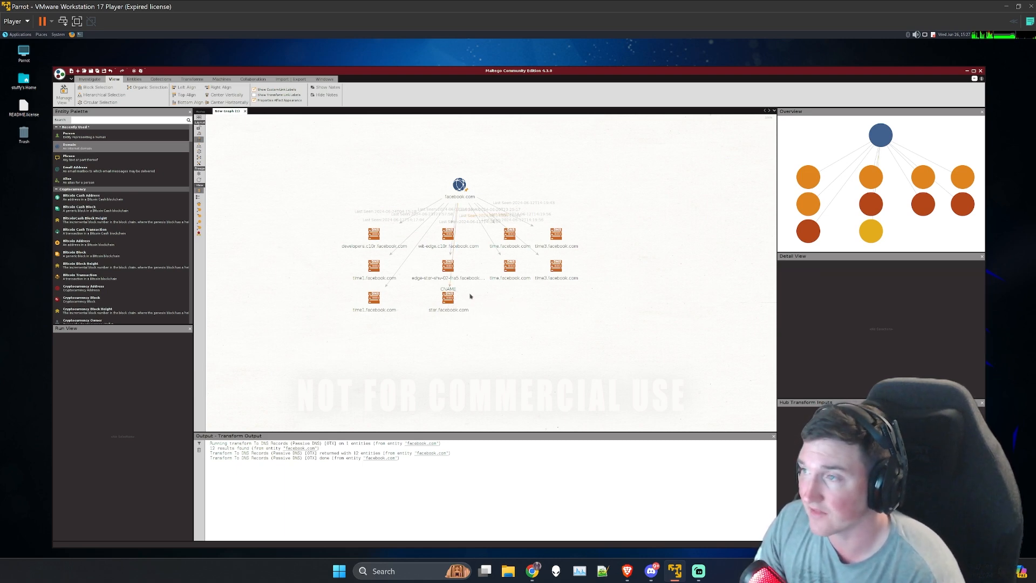
left_click(443, 273)
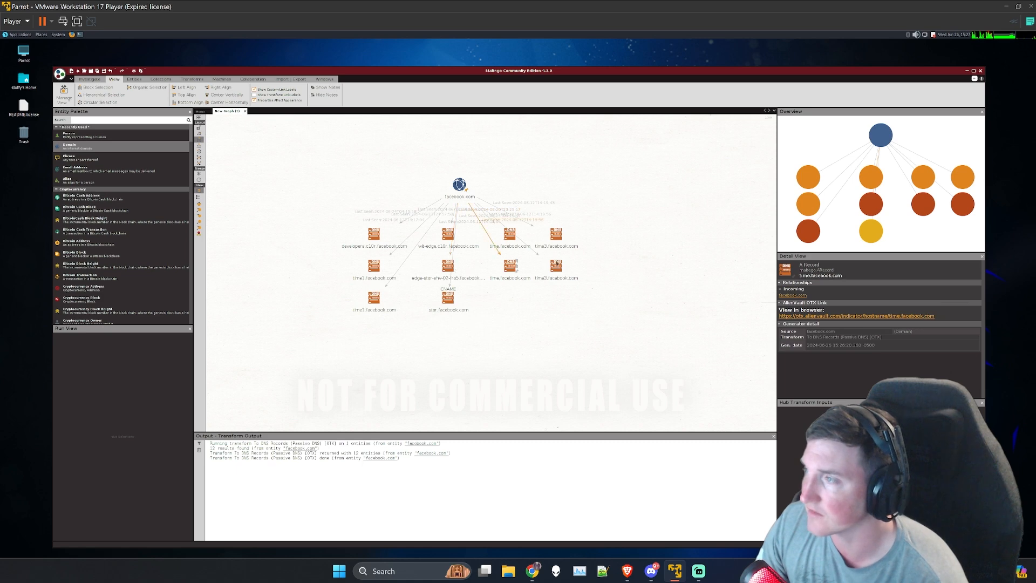
left_click(443, 195)
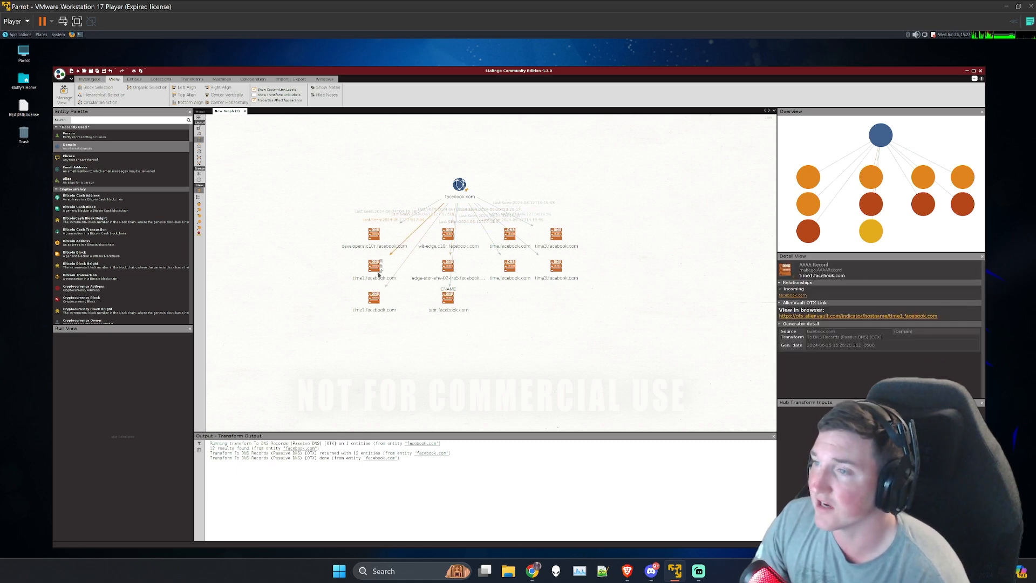
left_click(446, 298)
left_click(459, 185)
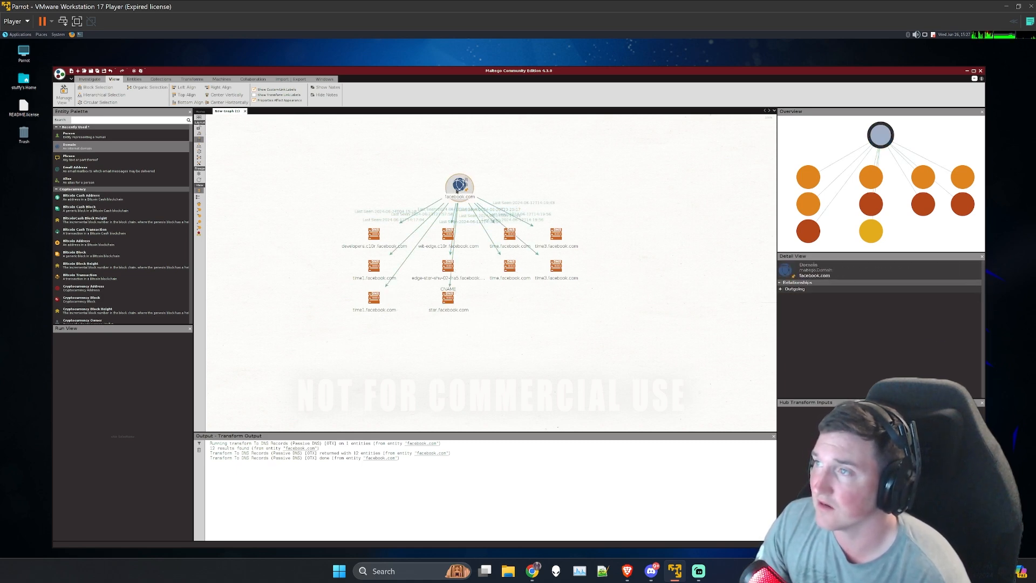
right_click(459, 185)
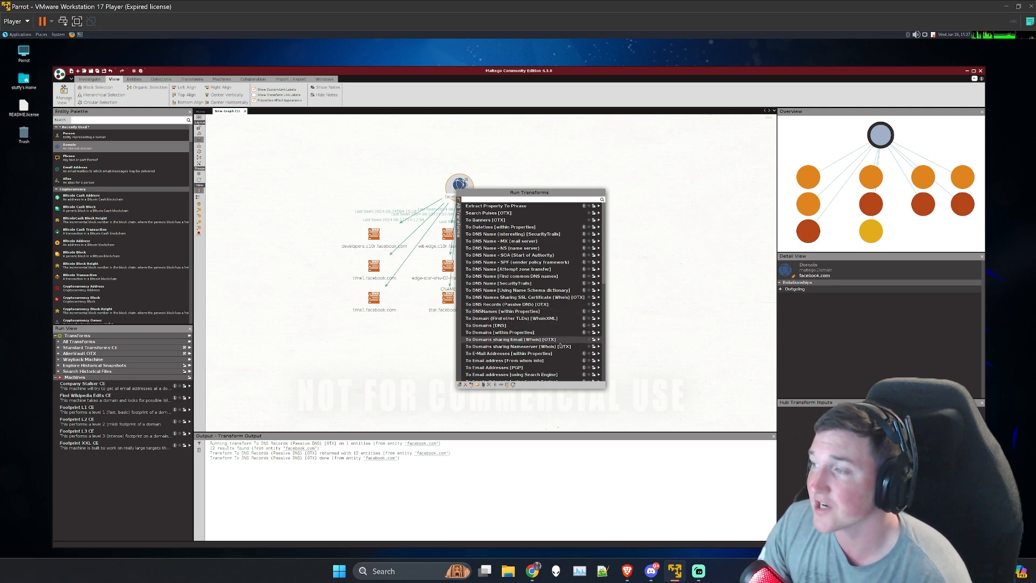
left_click(600, 341)
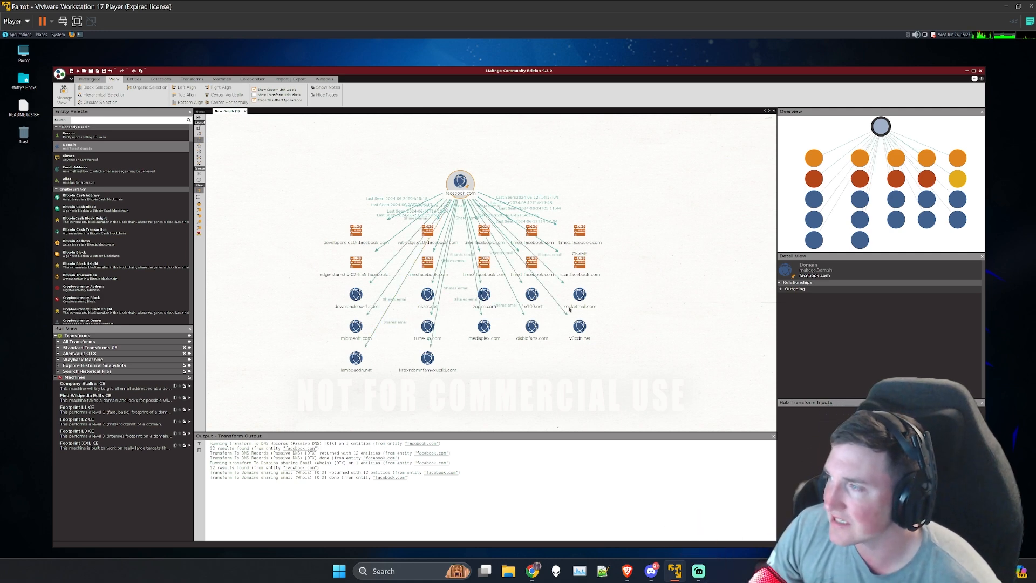
Step: Compare the details of the microsoft.com and downloadnow-1.com domains found through the shared e-mail
left_click(356, 326)
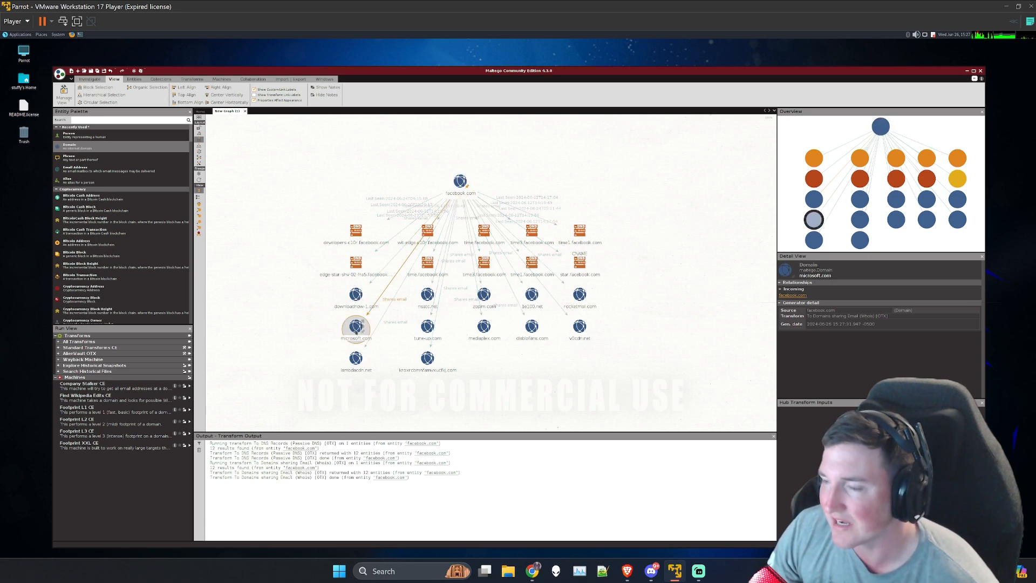
left_click(354, 307)
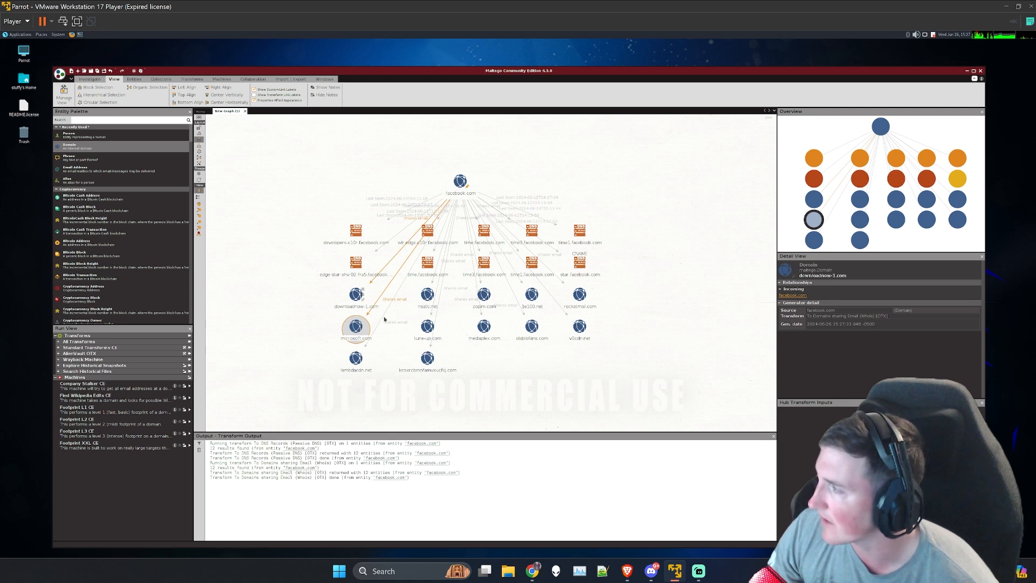
left_click(356, 325)
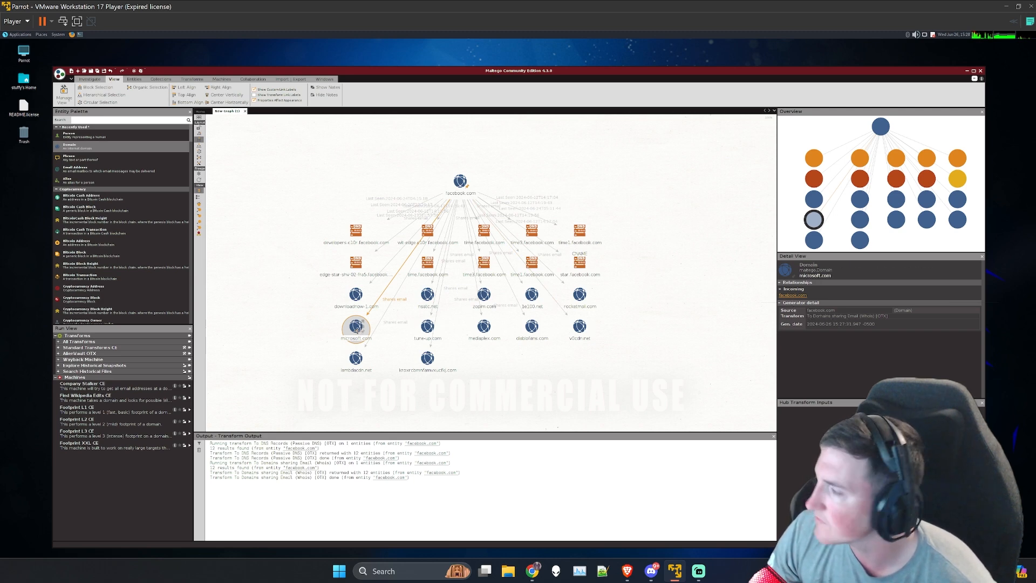
left_click(355, 295)
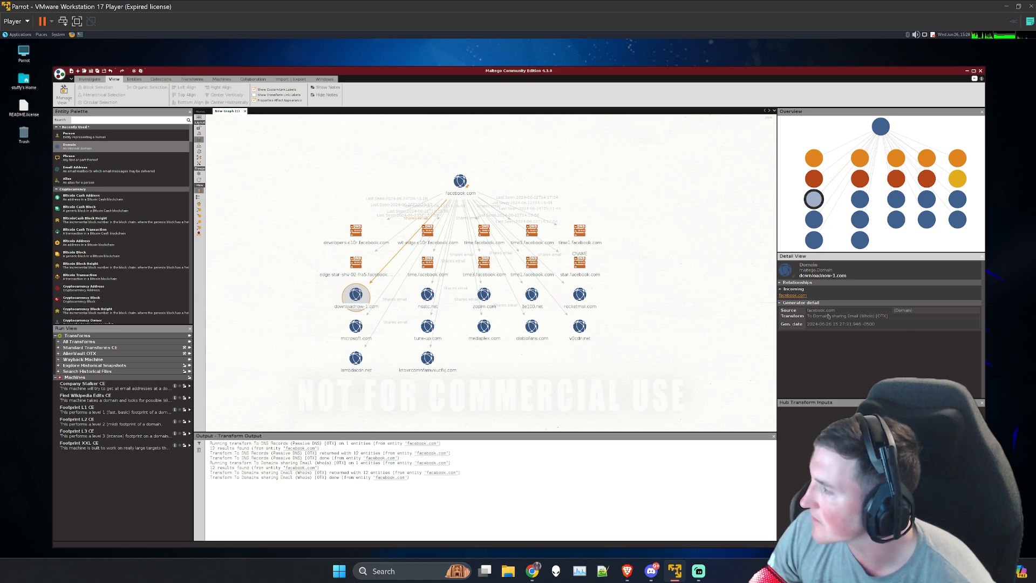
Step: Examine the shared e-mail in the properties of the downloadnow-1.com entity and close its details
double_click(355, 294)
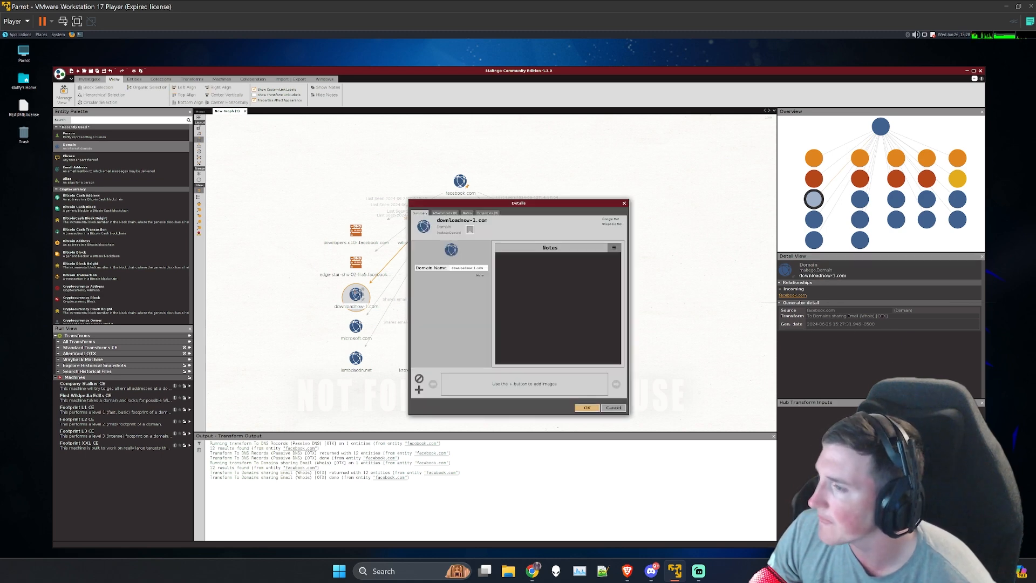
left_click(487, 213)
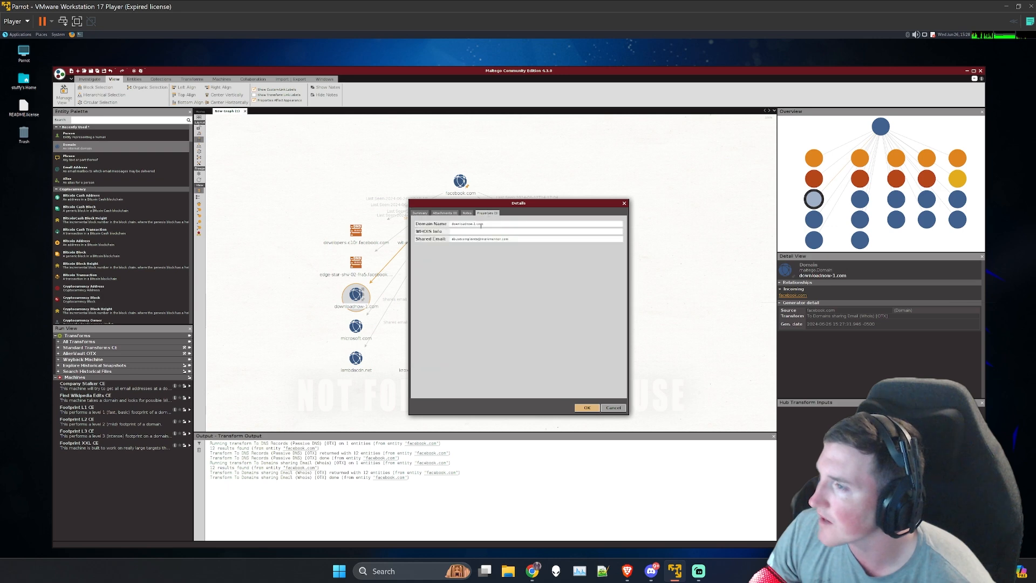
left_click_drag(509, 239, 453, 239)
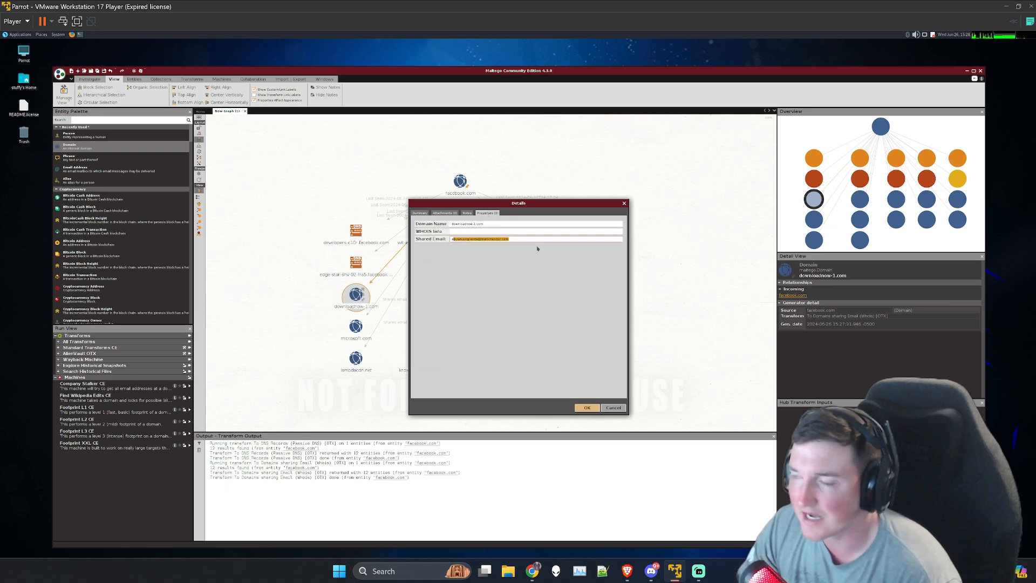
left_click(510, 238)
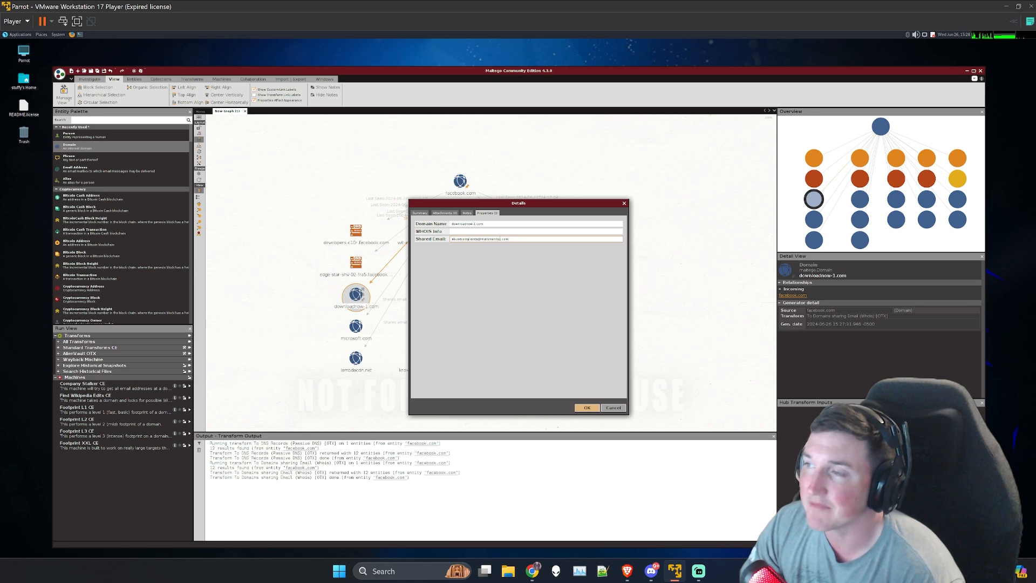
left_click_drag(509, 238, 443, 236)
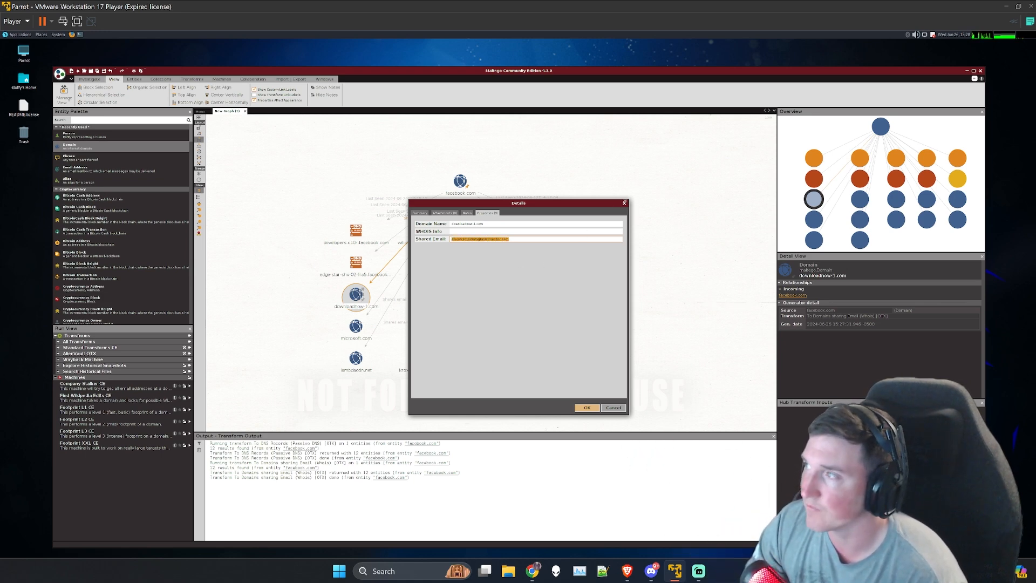
left_click(624, 203)
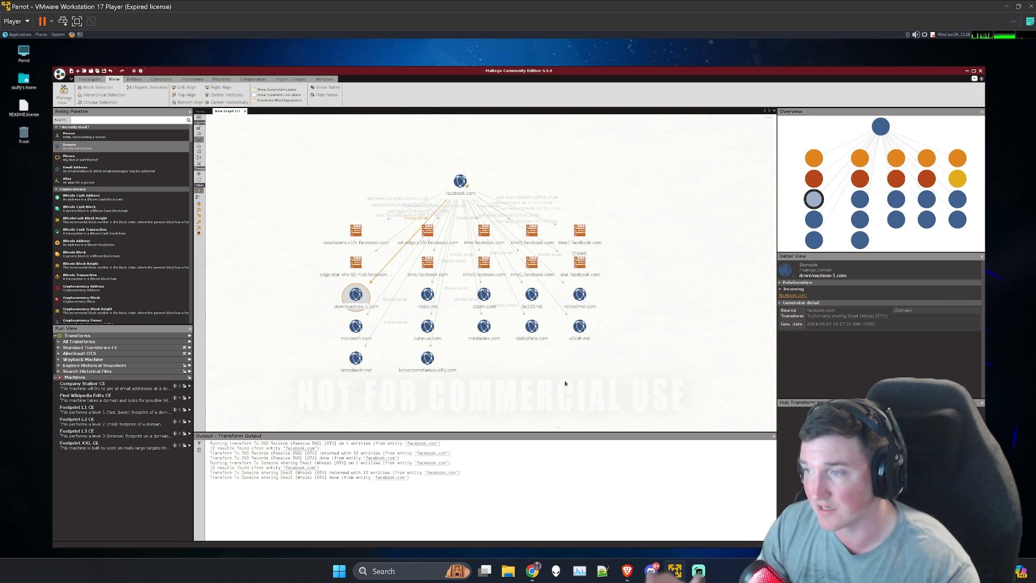
Step: Highlight all domains sharing an e-mail with facebook.com, clear the selection, and inspect the first domain in their lowest row
left_click(456, 319)
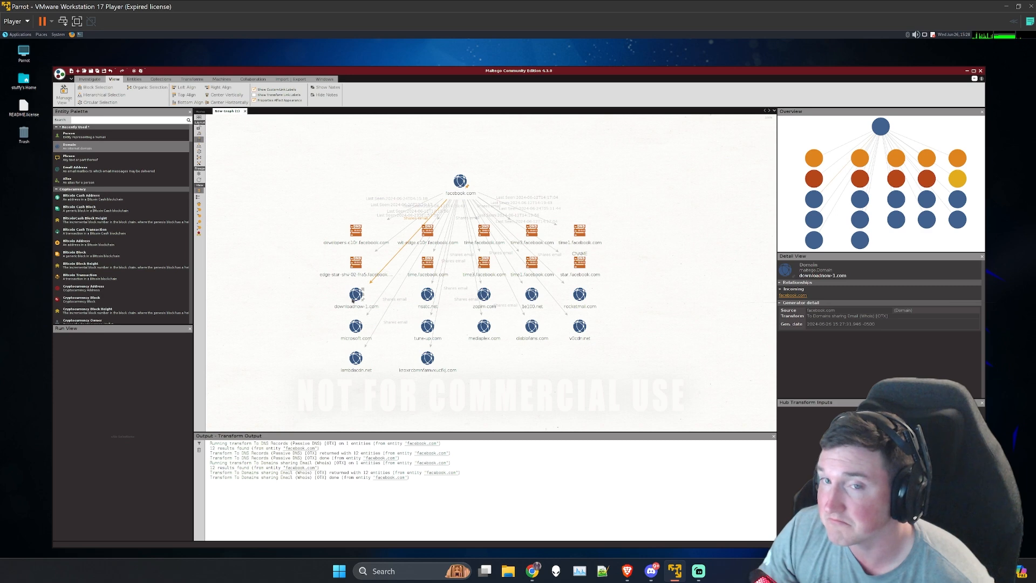
left_click_drag(327, 291, 612, 380)
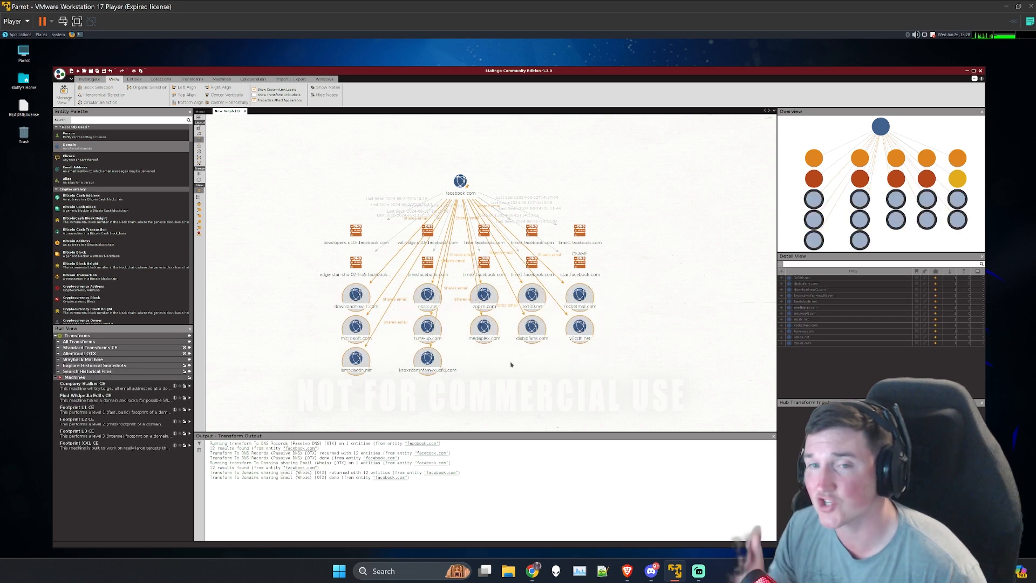
left_click(480, 370)
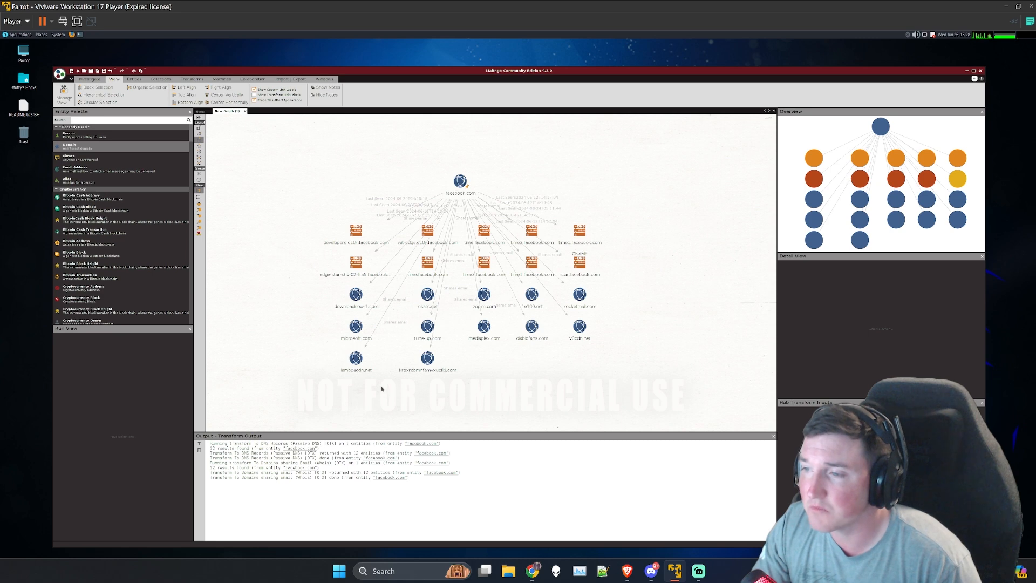
left_click(356, 358)
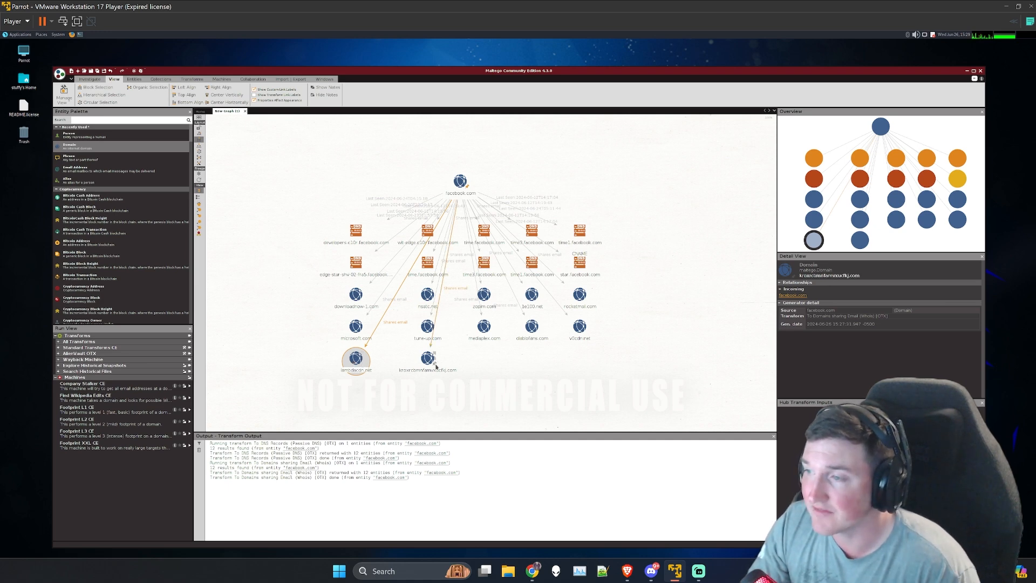
Step: Run the To DNS Name - MX (mail server) transform on the facebook.com entity and select the resulting MX record
left_click(459, 181)
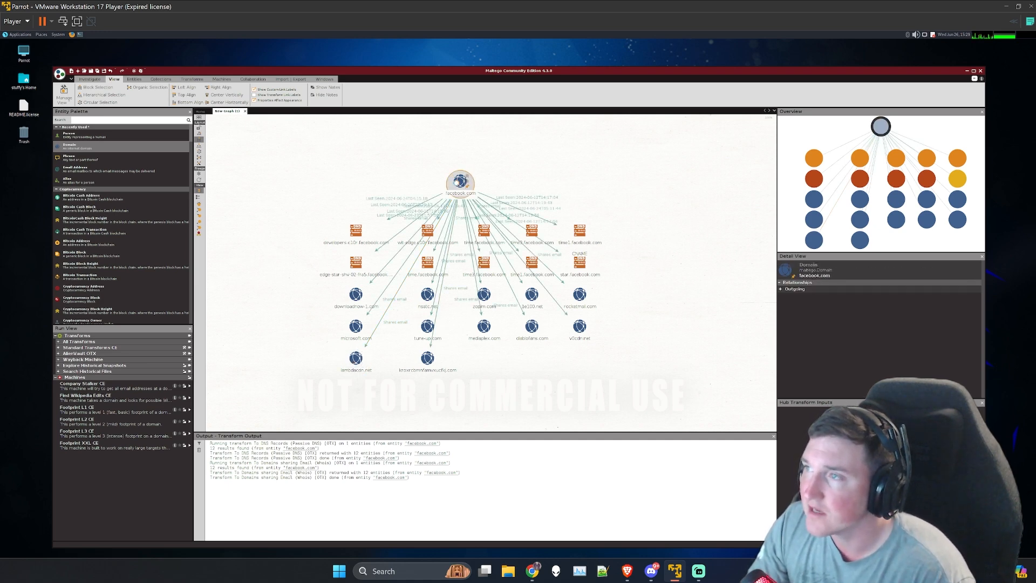
right_click(457, 183)
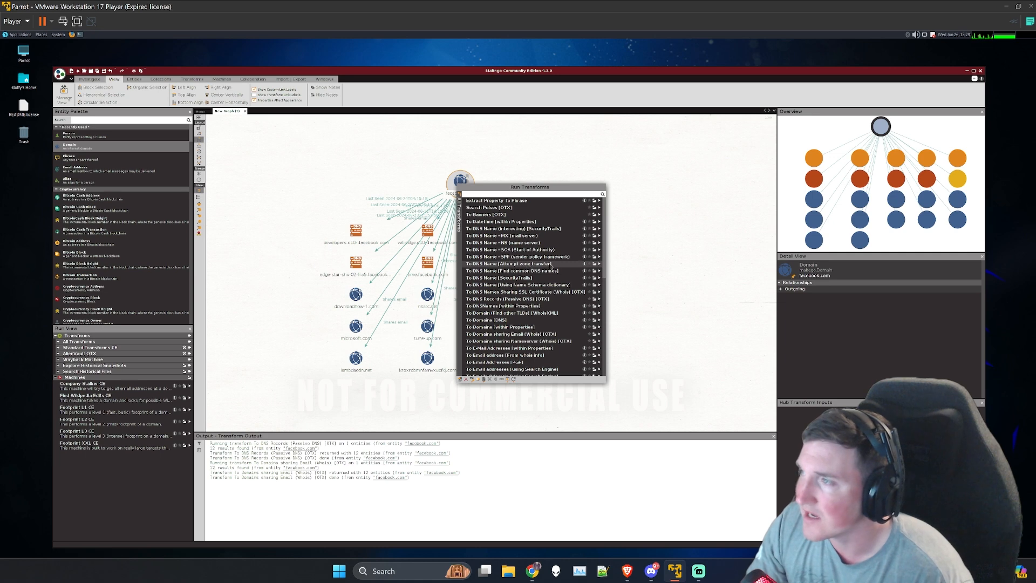
scroll(541, 251, "down", 1)
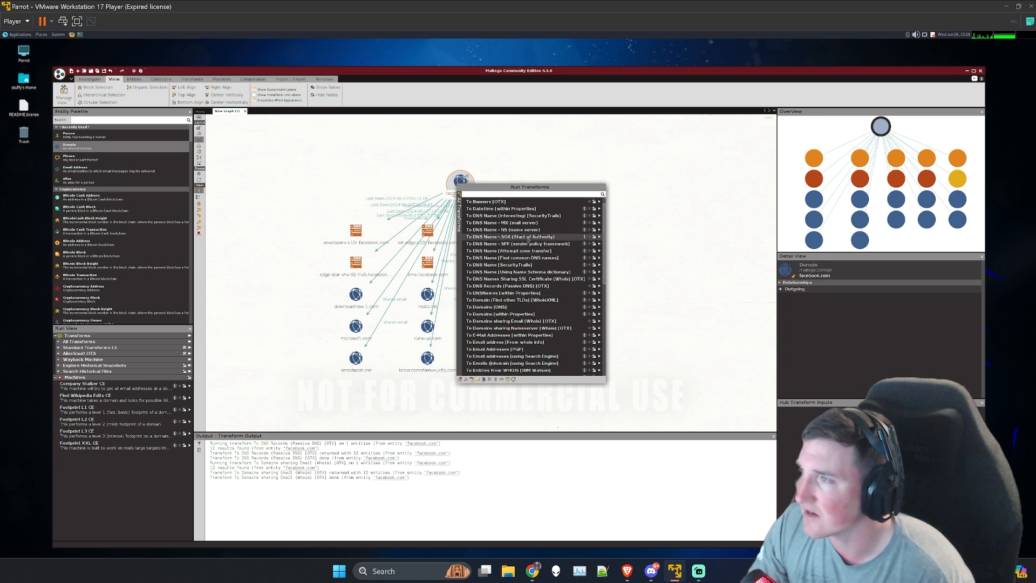
left_click(598, 223)
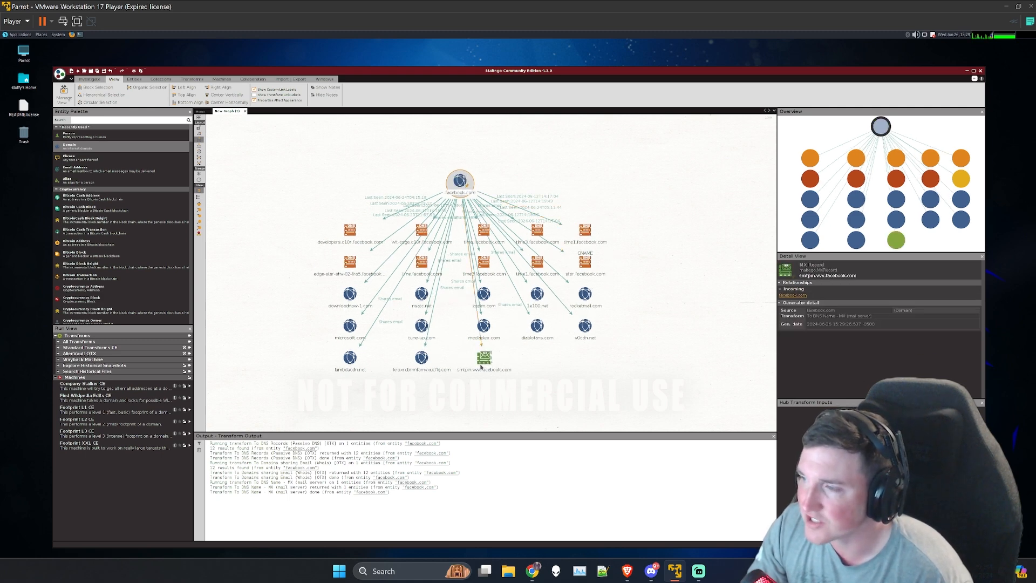
left_click(483, 358)
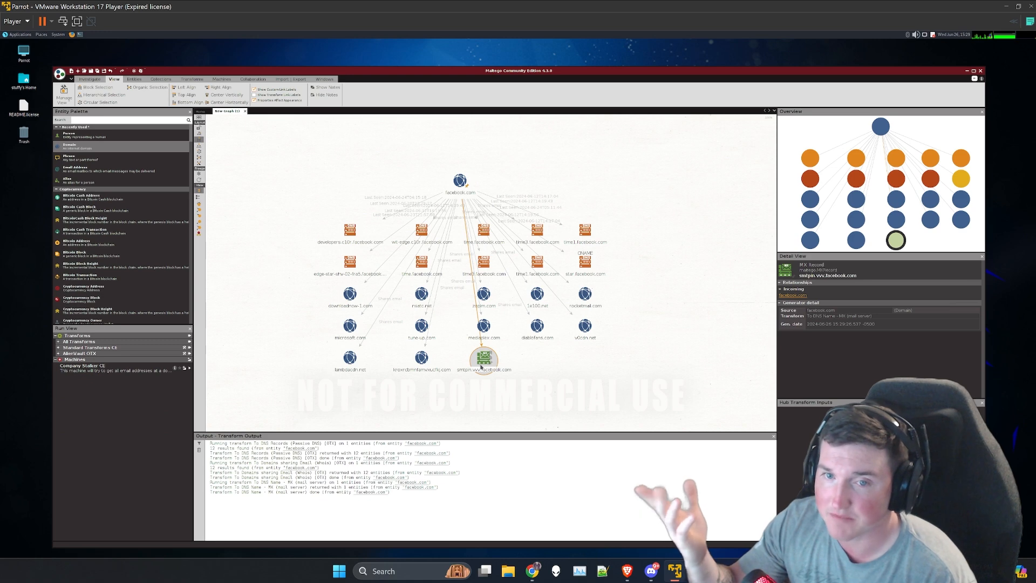
Step: Run the To Email address [From whois info] transform on the facebook.com entity
left_click(460, 180)
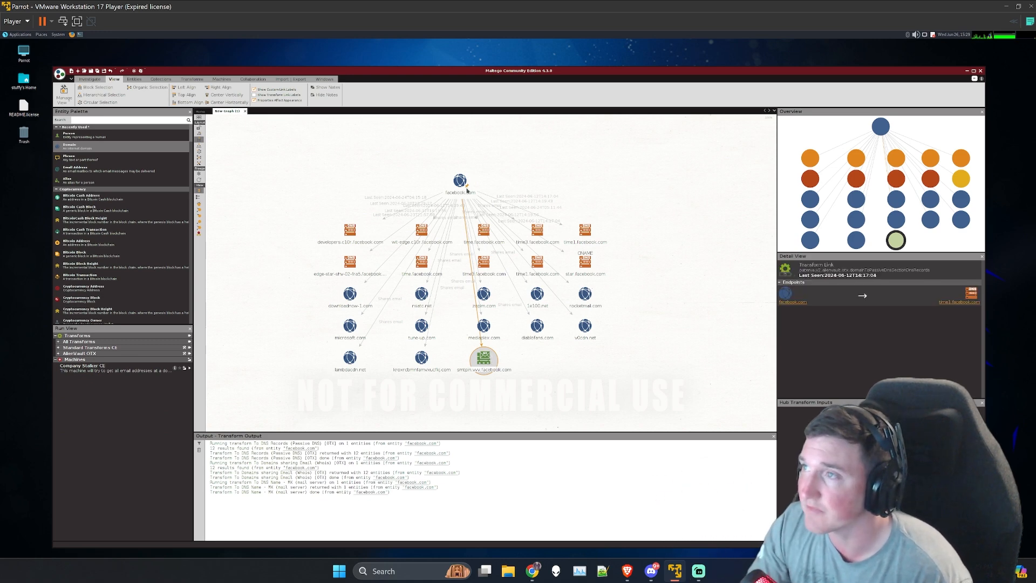
right_click(459, 181)
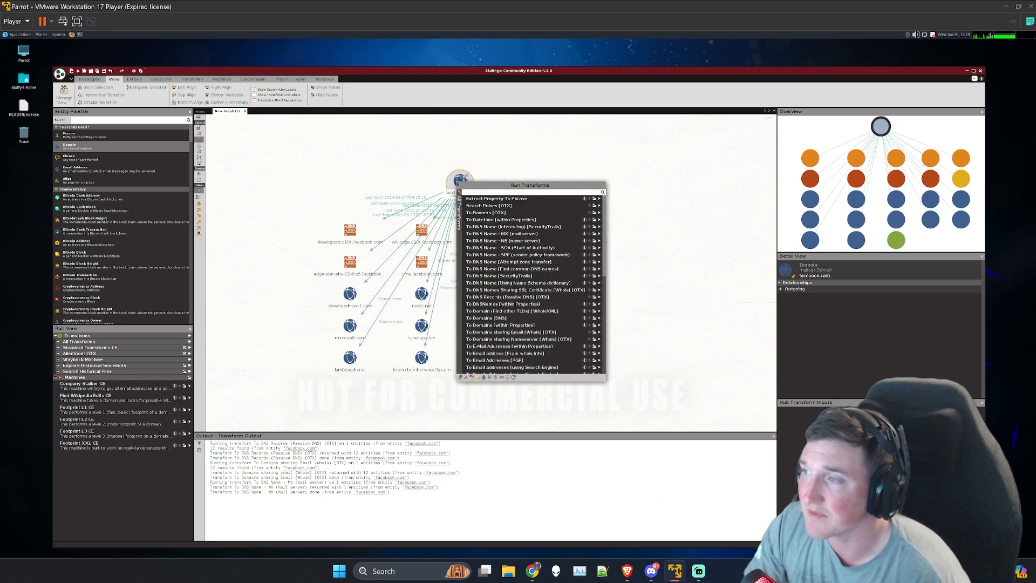
scroll(518, 343, "down", 1)
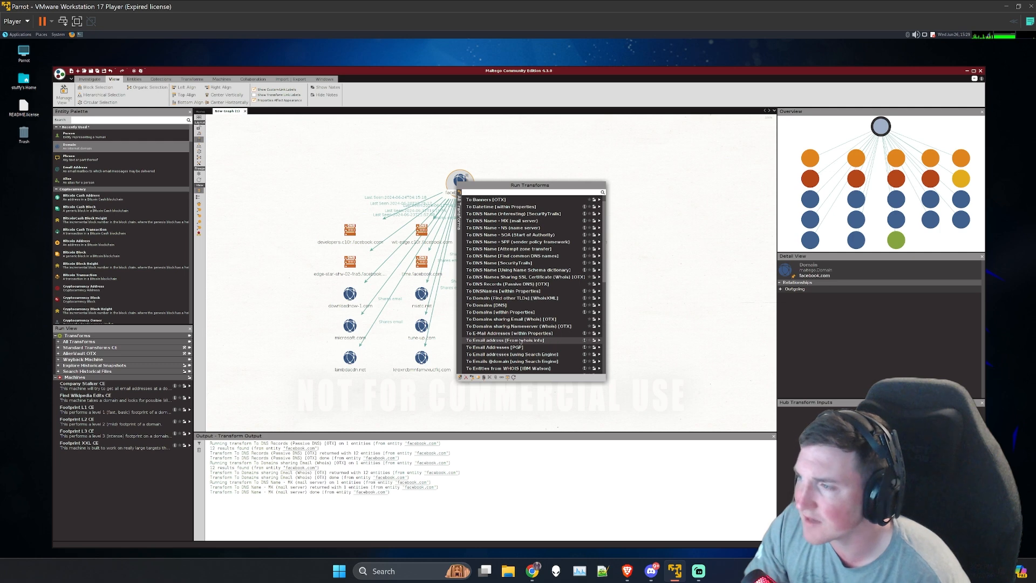
left_click(600, 342)
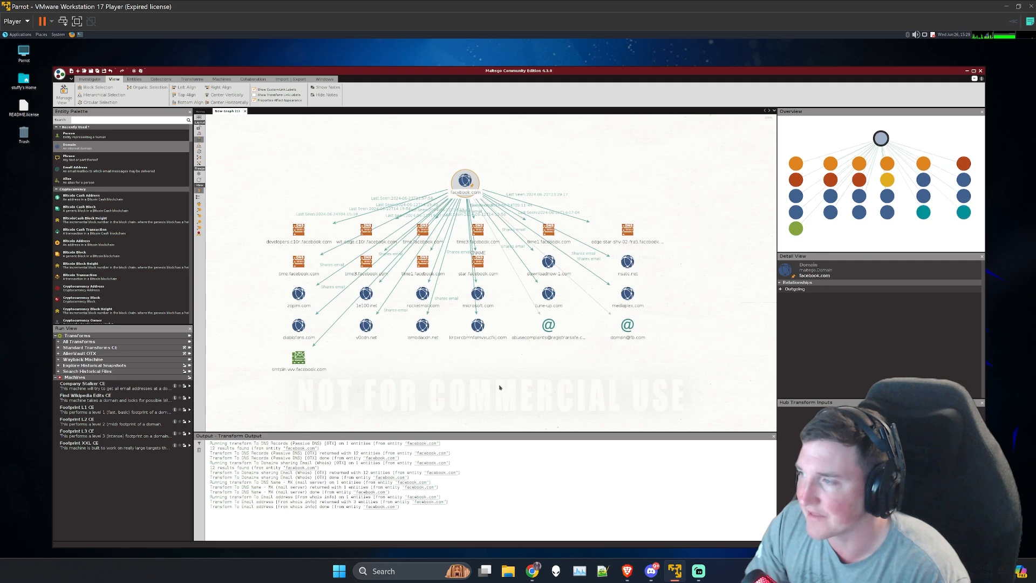
Step: Inspect both e-mail address entities found for facebook.com and view the transforms available for the second one
left_click(548, 335)
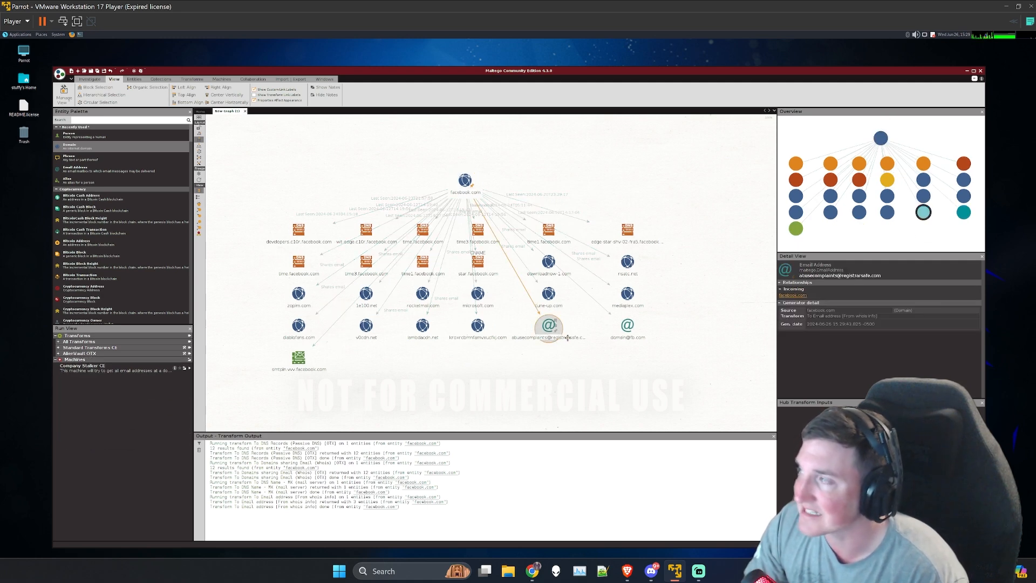
left_click(626, 328)
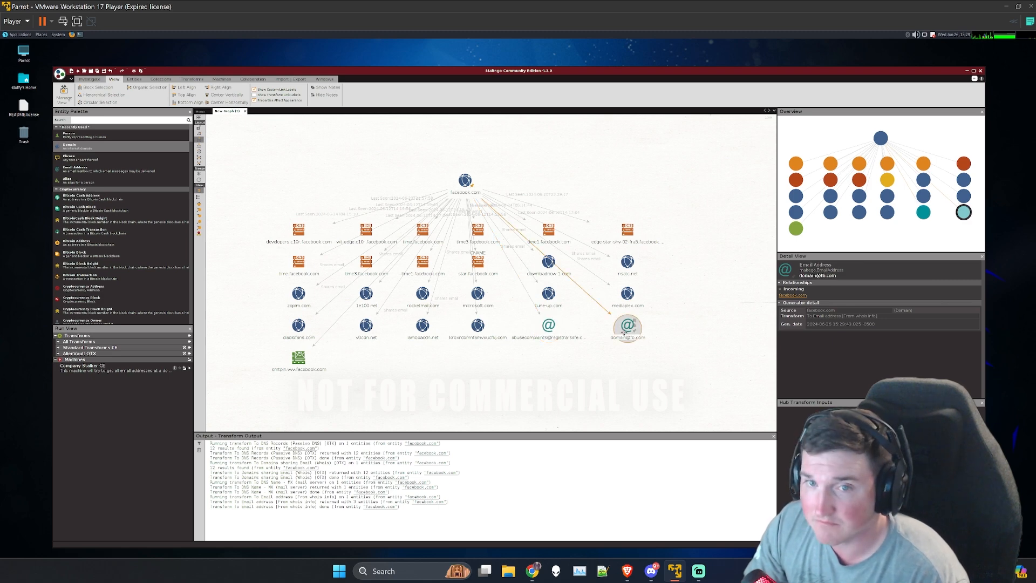
right_click(624, 333)
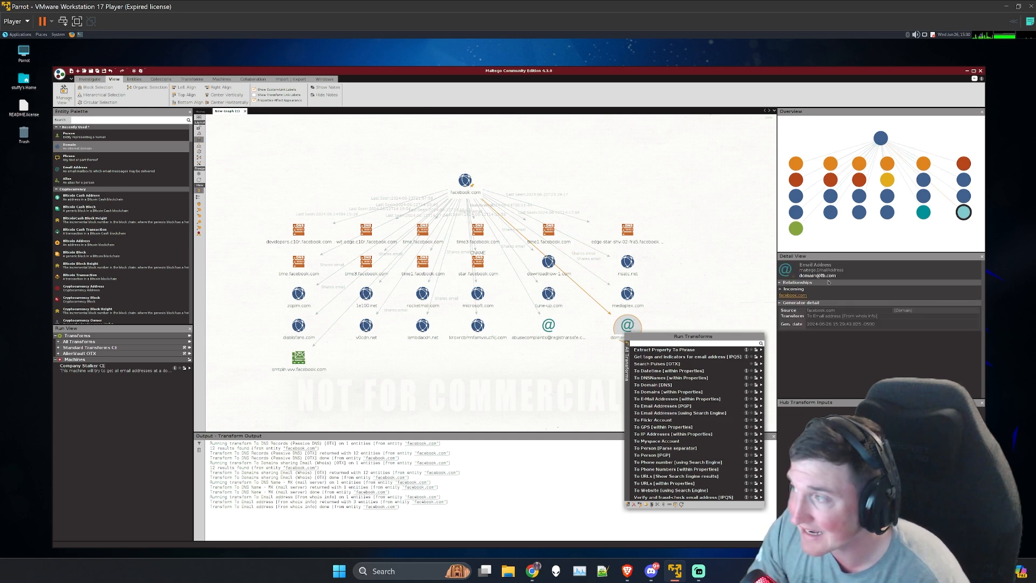
left_click(471, 189)
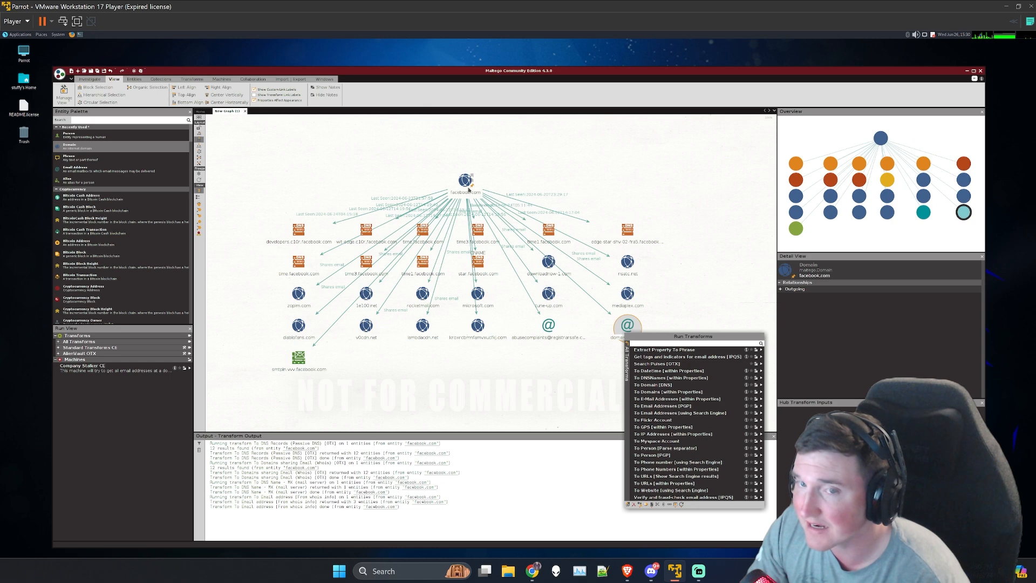
left_click(627, 325)
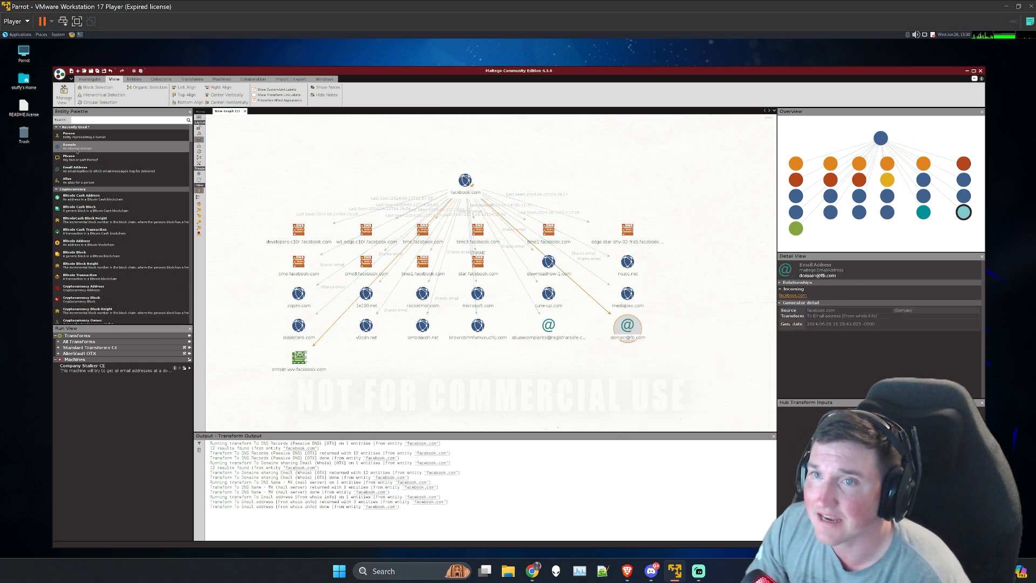
Step: Add a new domain entity named fb.com to the graph and place it clear of the facebook.com results
left_click_drag(77, 147, 640, 190)
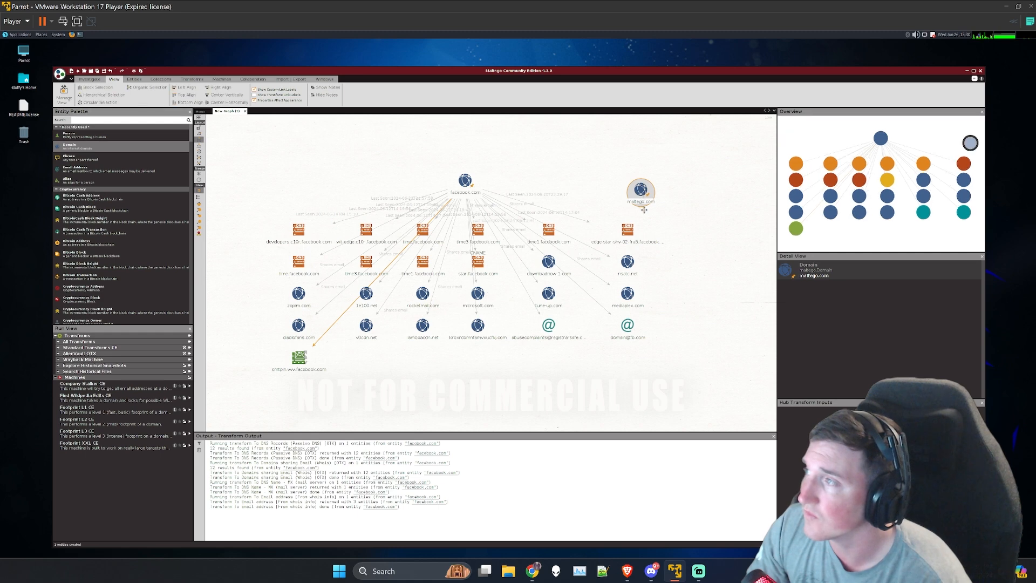
double_click(641, 203)
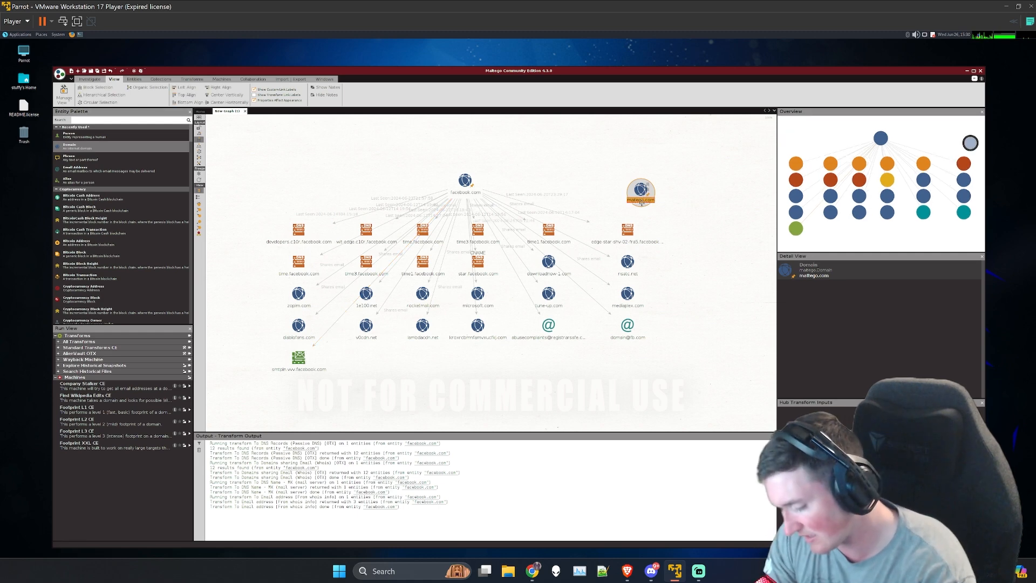
type("fb.com")
key("Return")
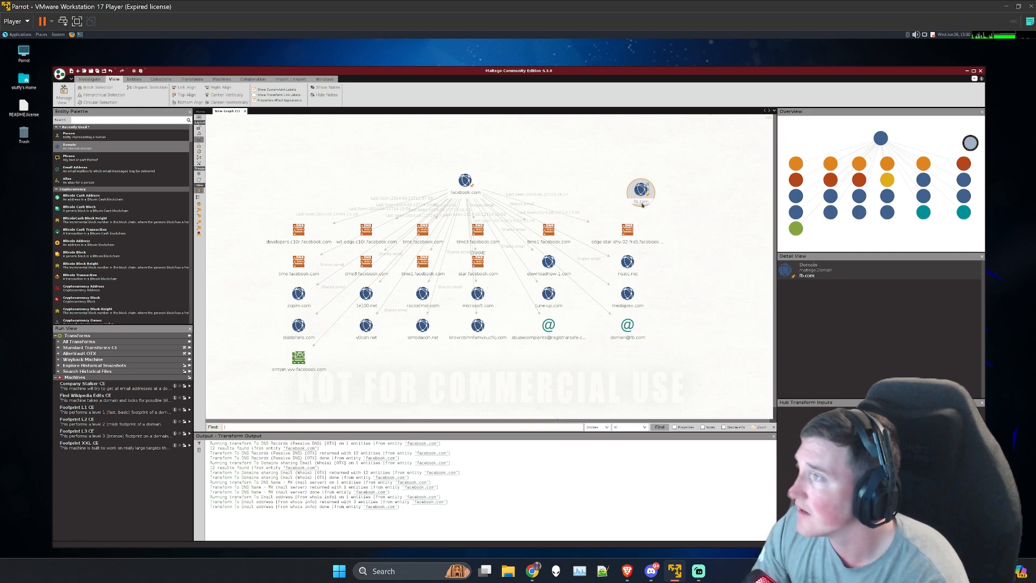
left_click_drag(641, 194, 756, 191)
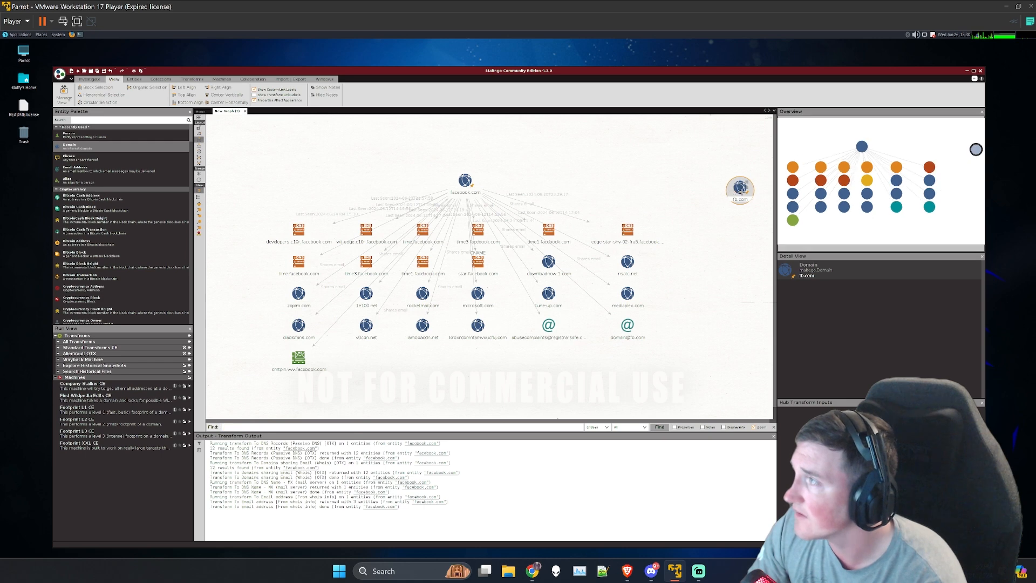
Step: Run the To DNS Records (Passive DNS) [OTX] transform on fb.com and inspect the phabricator and humanrights records
right_click(743, 193)
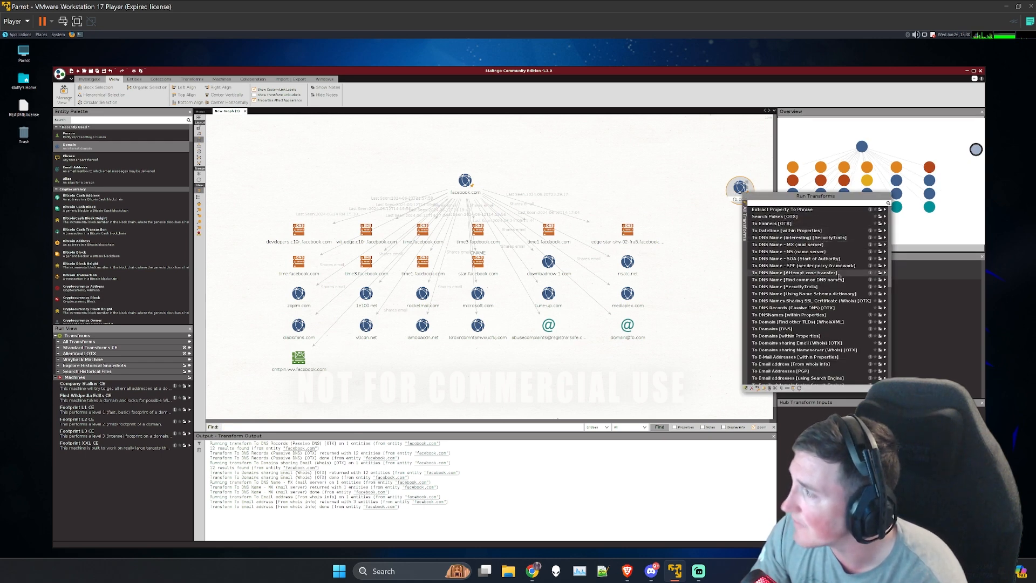
left_click(884, 308)
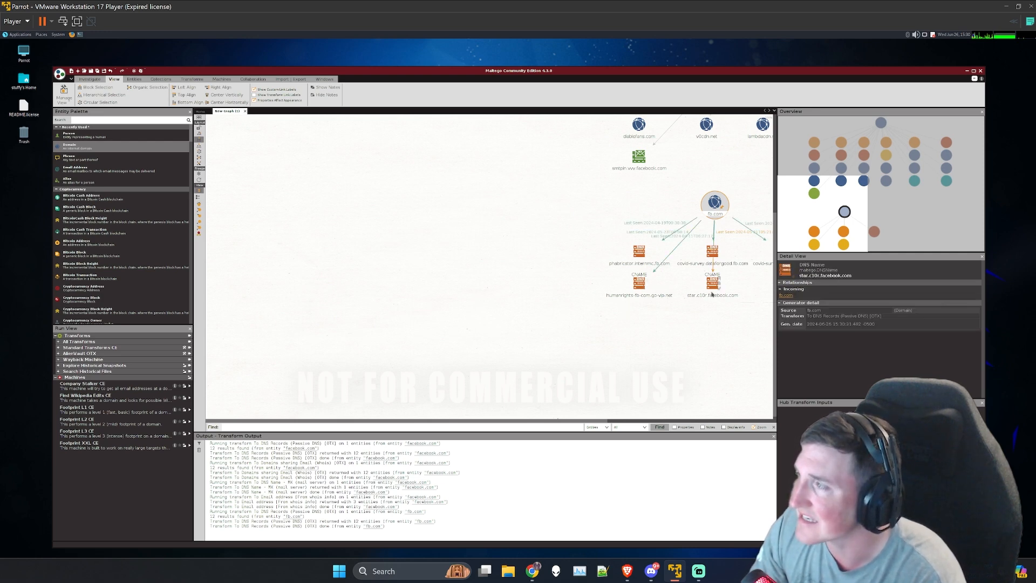
left_click(639, 252)
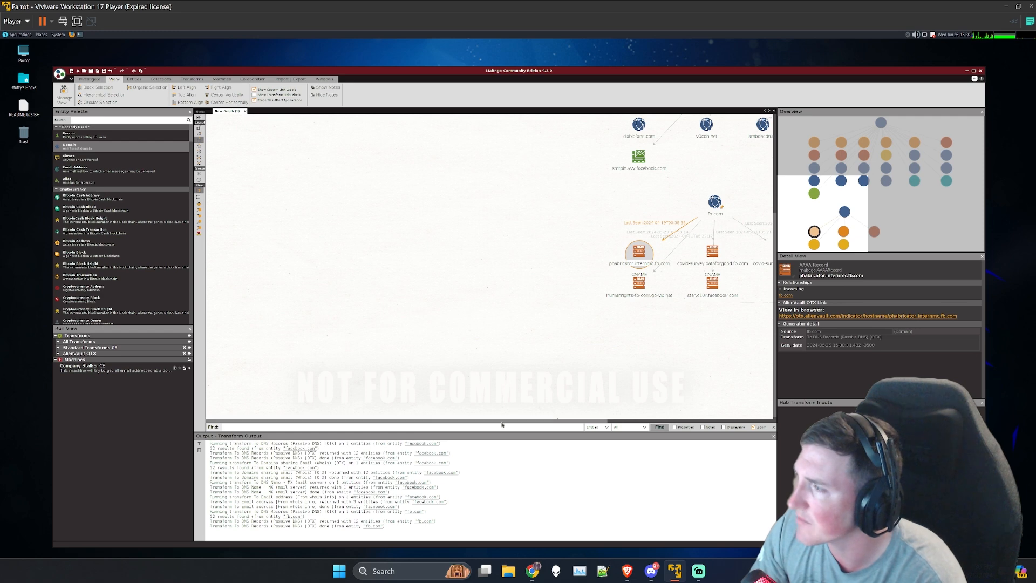
left_click_drag(503, 420, 610, 421)
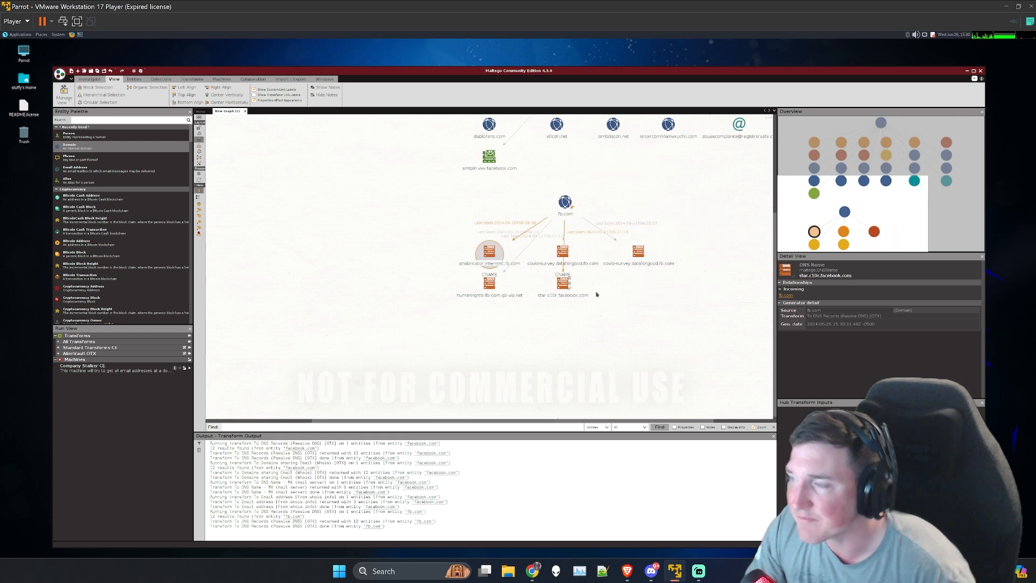
left_click(486, 296)
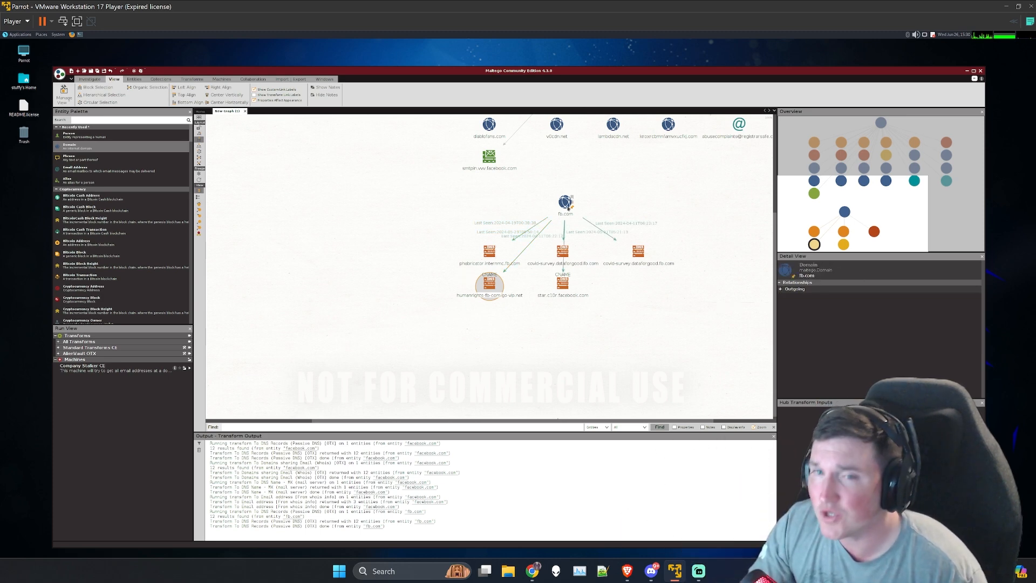
Step: Run the To IP Addresses [OTX] transform on the fb.com entity
left_click(566, 205)
right_click(568, 206)
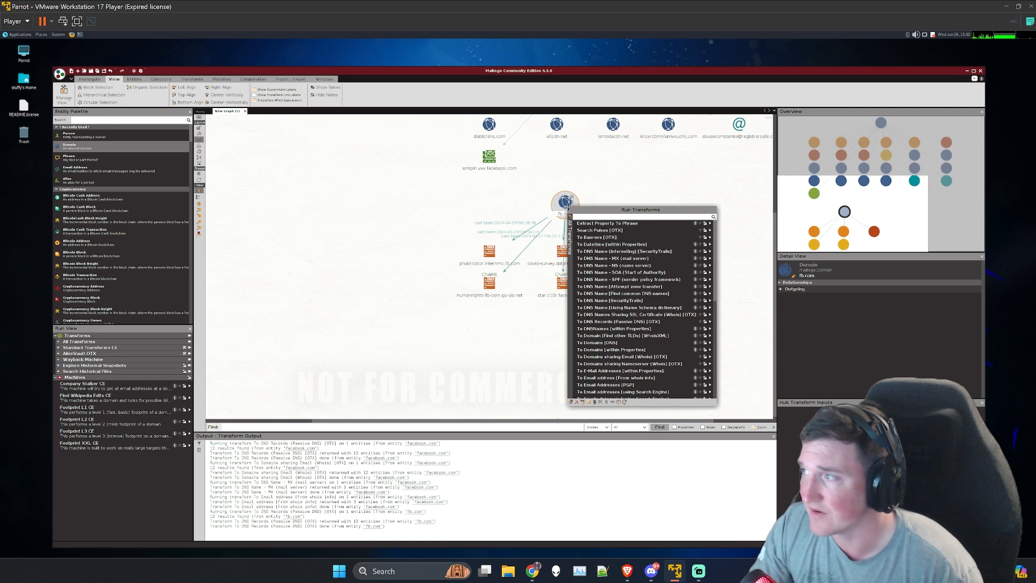
scroll(620, 362, "down", 2)
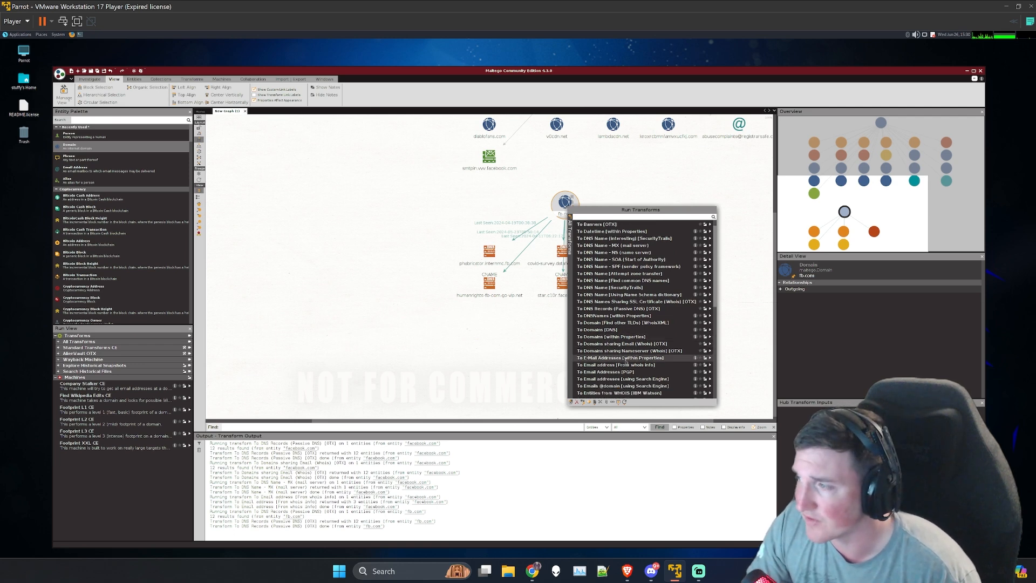
scroll(630, 367, "down", 3)
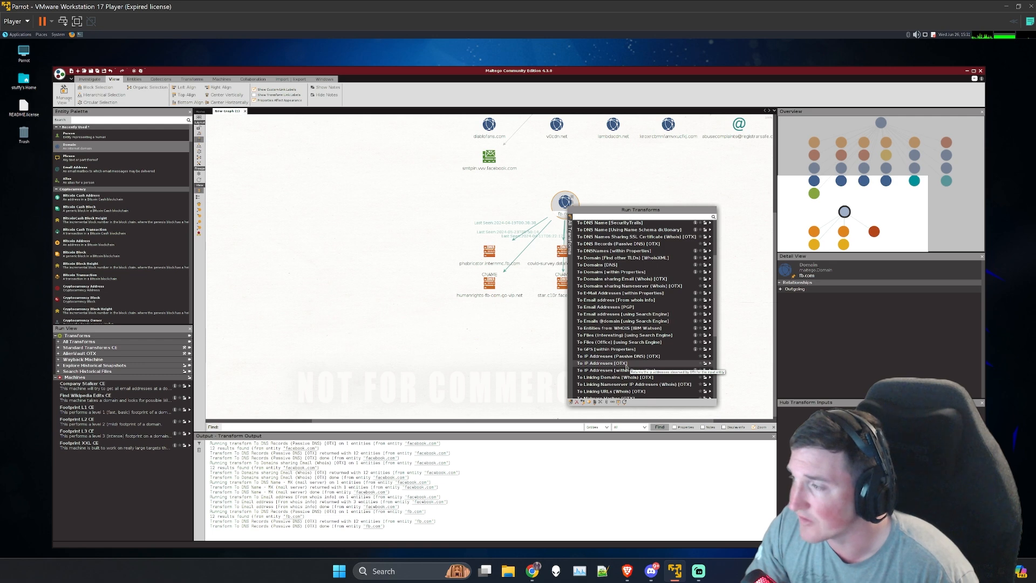
left_click(709, 366)
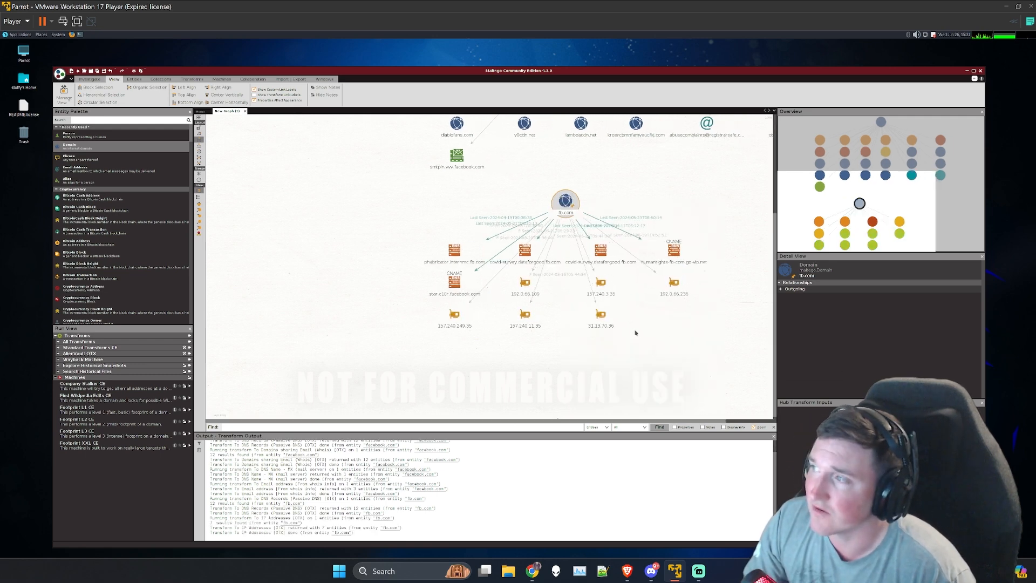
Step: Inspect several of the IPv4 addresses linked to fb.com and select 192.0.66.109
left_click(525, 283)
left_click(601, 283)
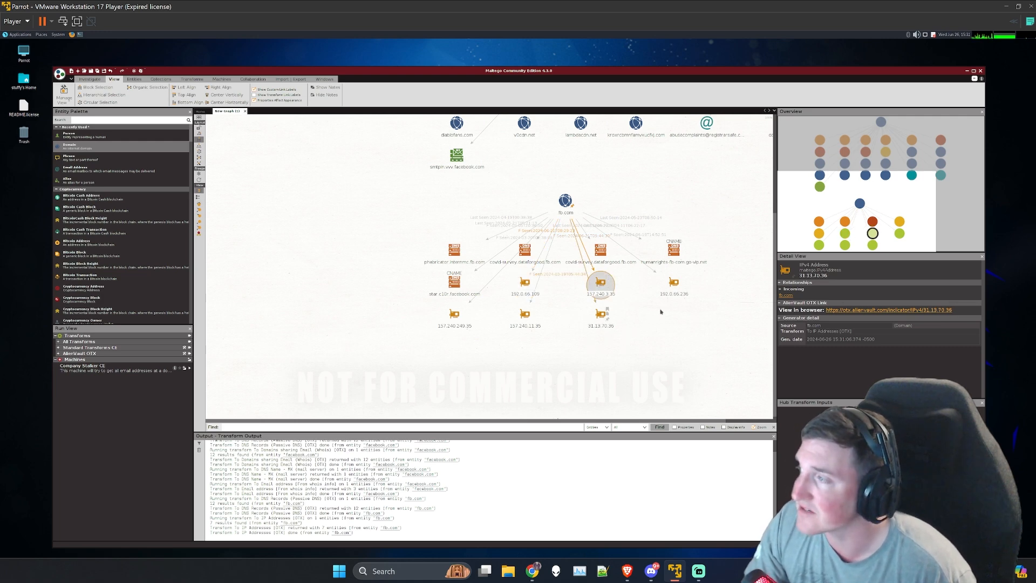
left_click(674, 282)
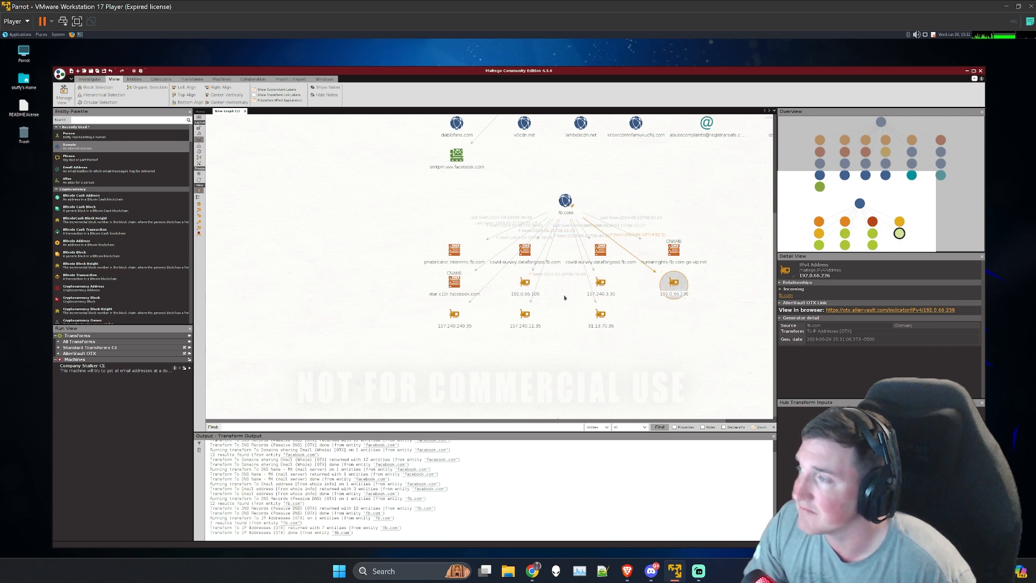
left_click(452, 323)
left_click(525, 286)
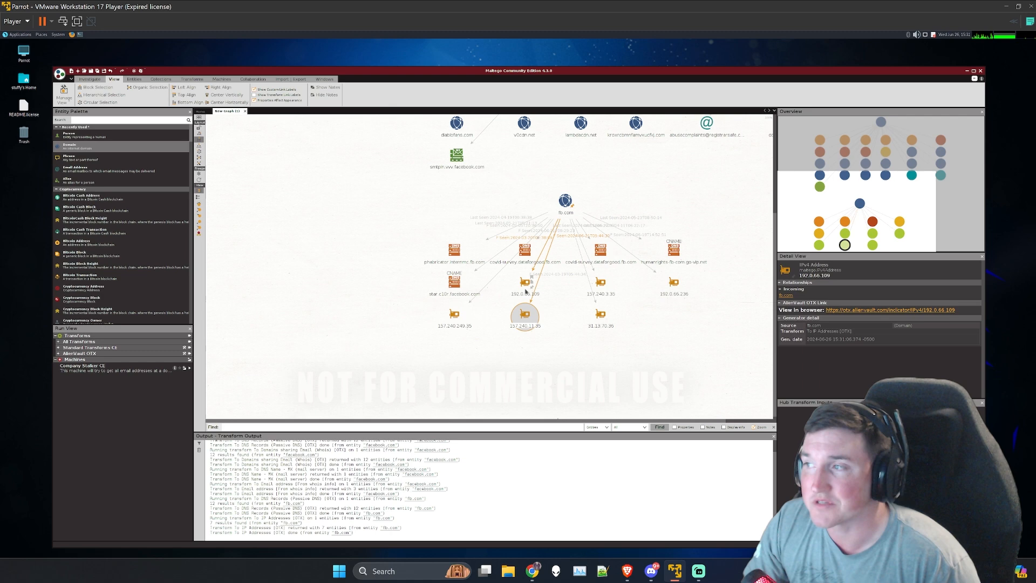
Step: Run the To GPS [OTX] transform on the 192.0.66.109 address and compare the resulting coordinate entity with the address details
right_click(525, 288)
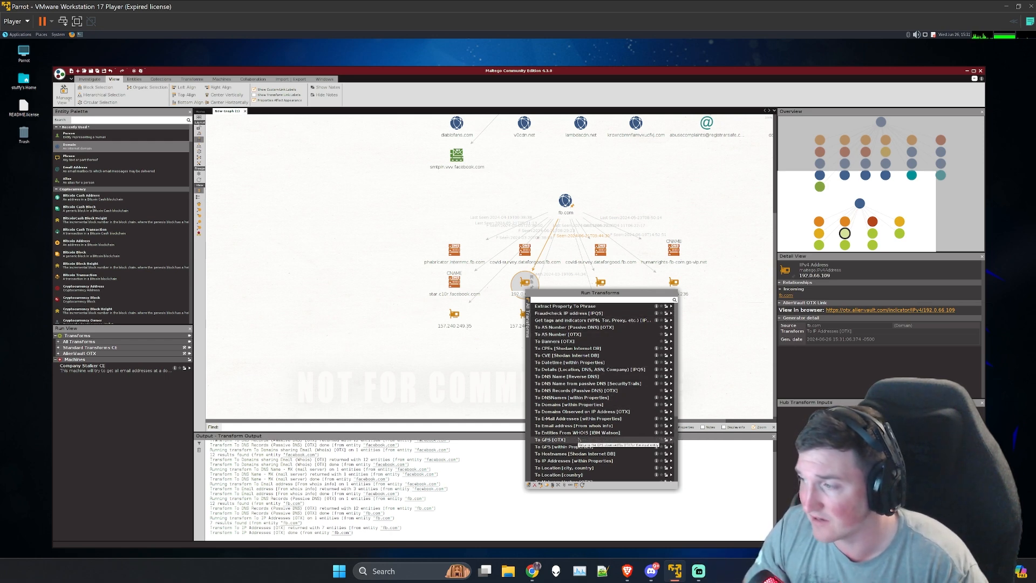
left_click(671, 439)
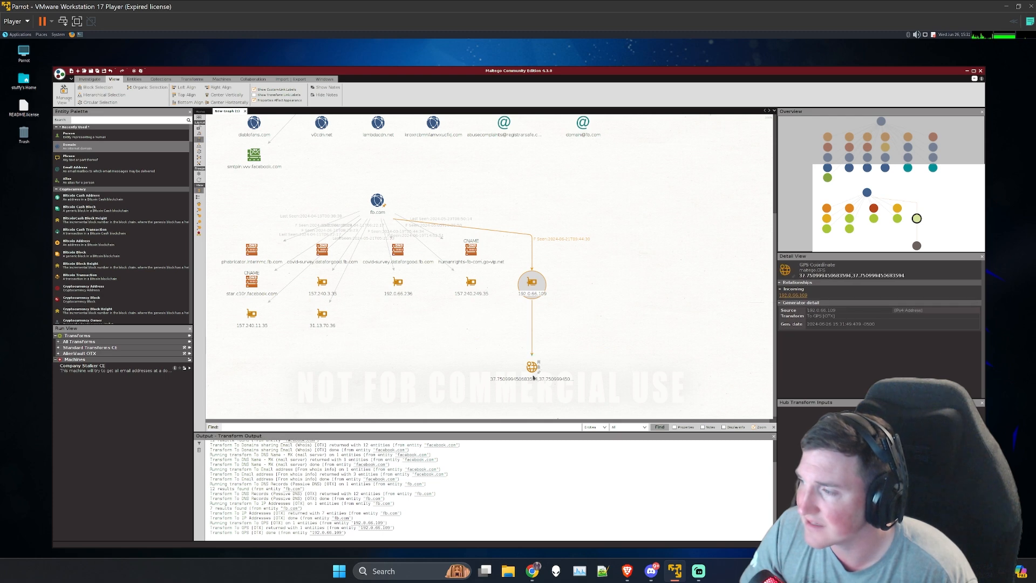
left_click(527, 291)
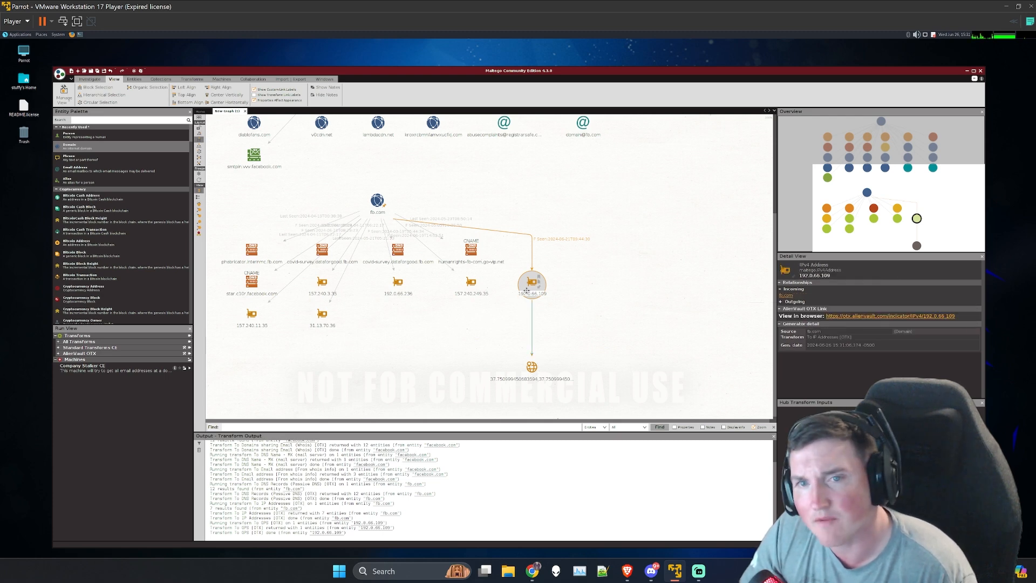
left_click(529, 370)
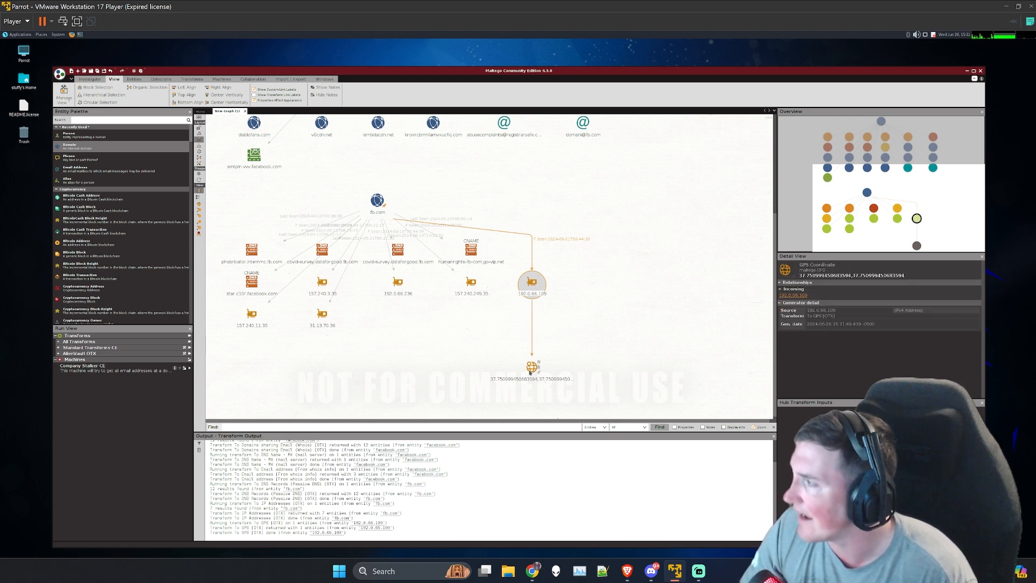
left_click(525, 287)
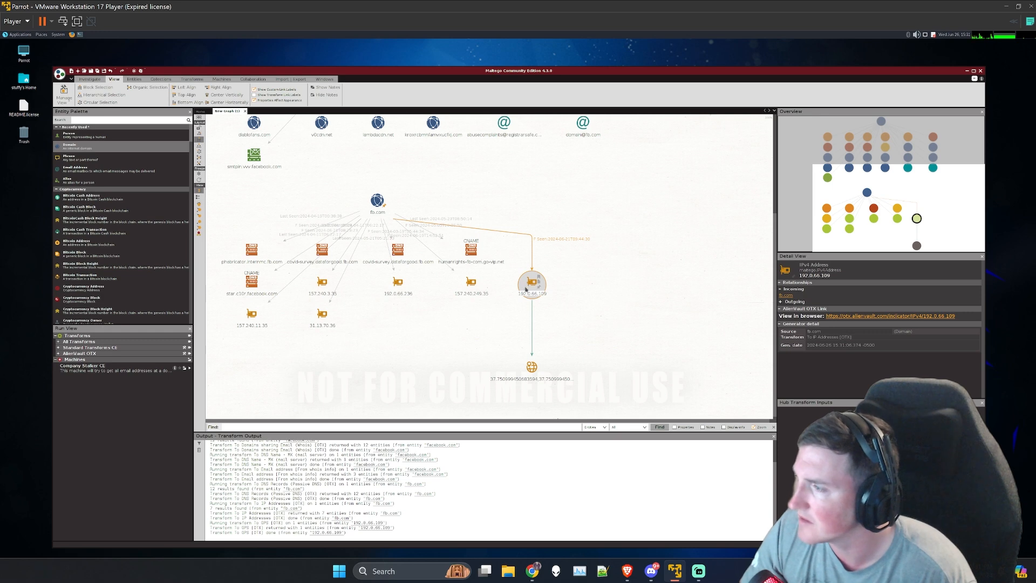
Step: Run the To Hostnames [Shodan Internet DB] transform on the 192.0.66.109 address and select the resulting DNS name entity
right_click(526, 290)
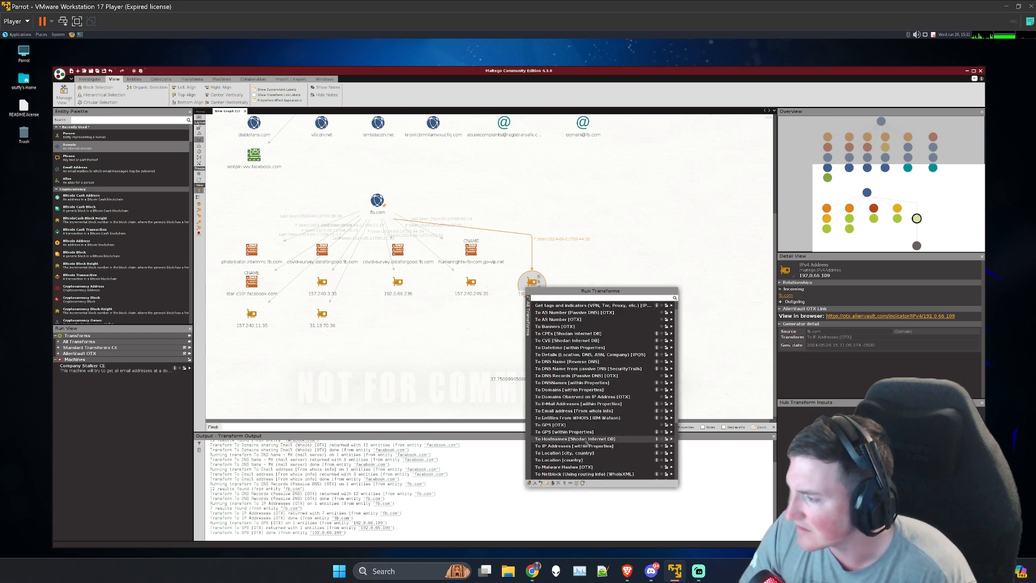
scroll(587, 443, "down", 1)
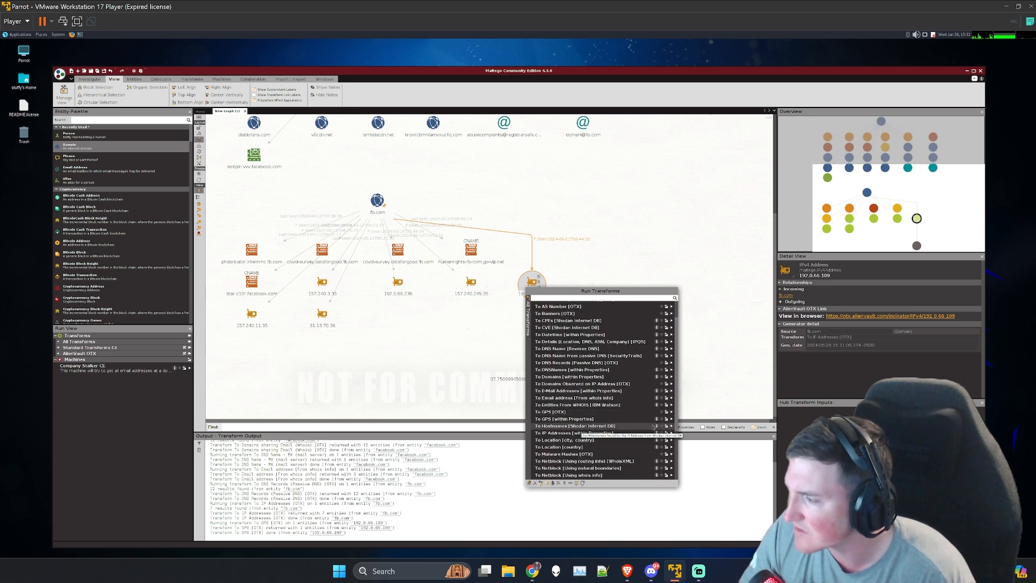
left_click(666, 426)
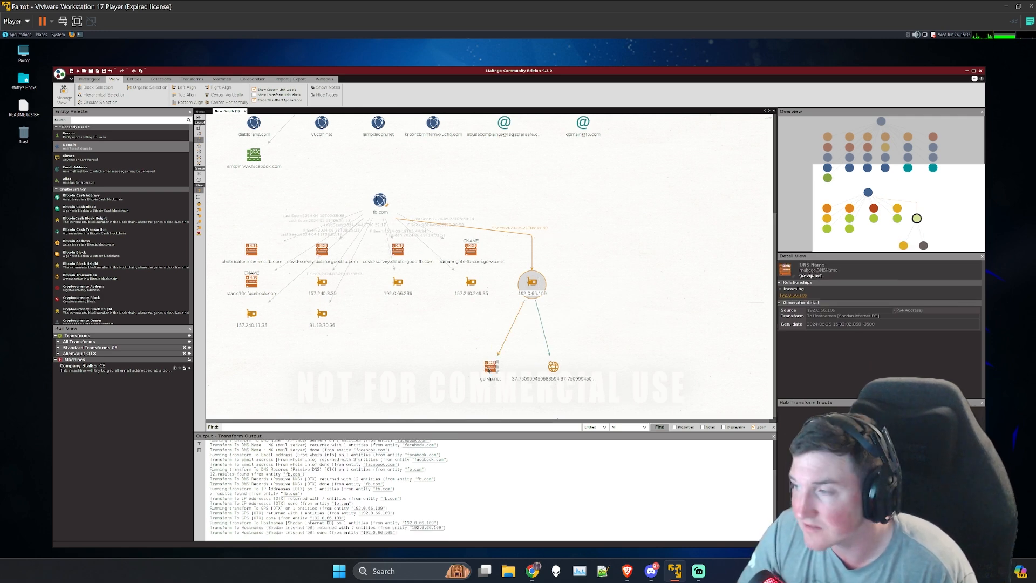
left_click(489, 370)
Step: Run the To Location [city, country] transform on the 192.0.66.109 address and inspect the resulting location entity
left_click(533, 283)
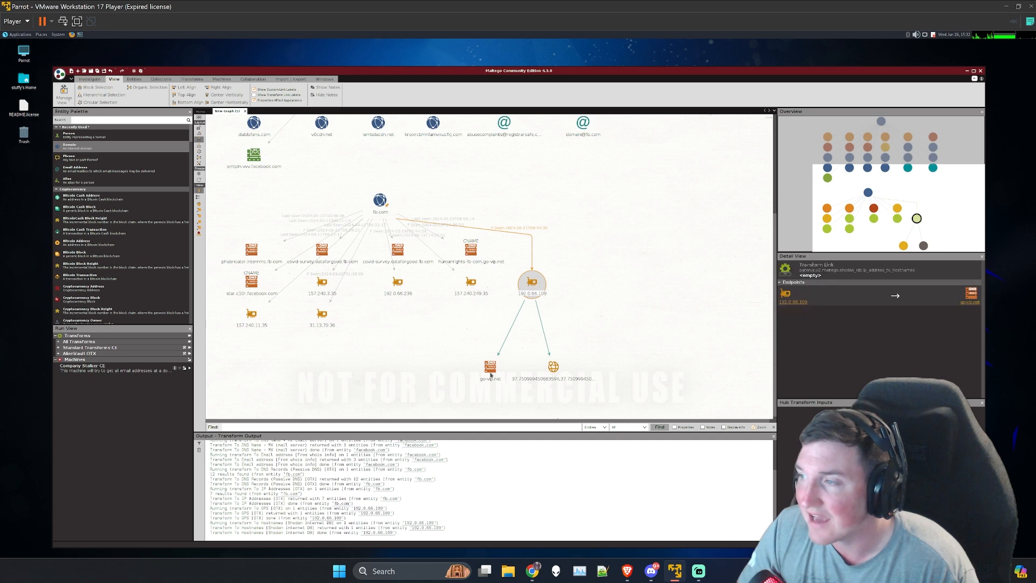
right_click(532, 281)
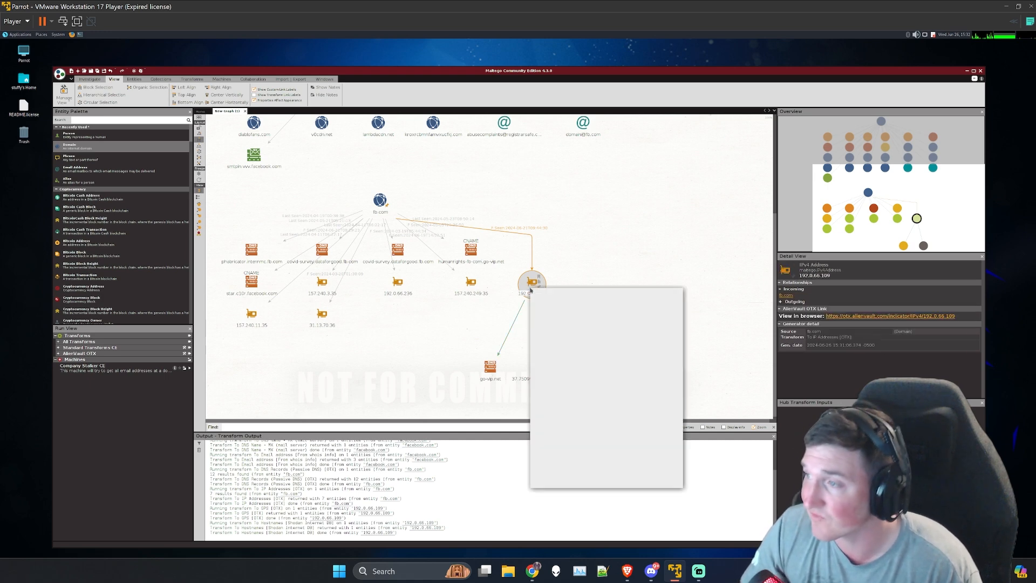
scroll(579, 449, "down", 1)
scroll(580, 426, "down", 2)
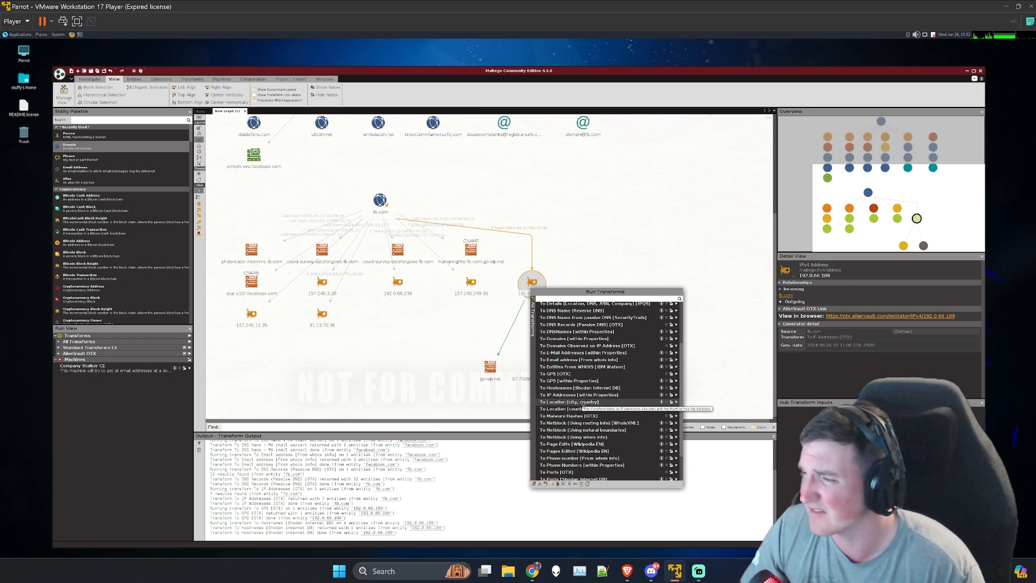
left_click(582, 402)
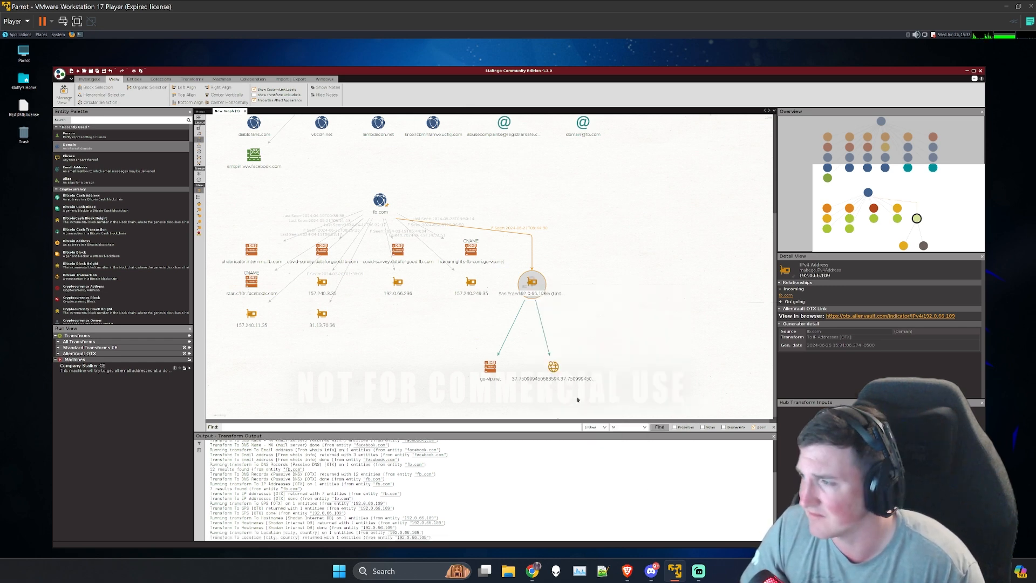
left_click(485, 403)
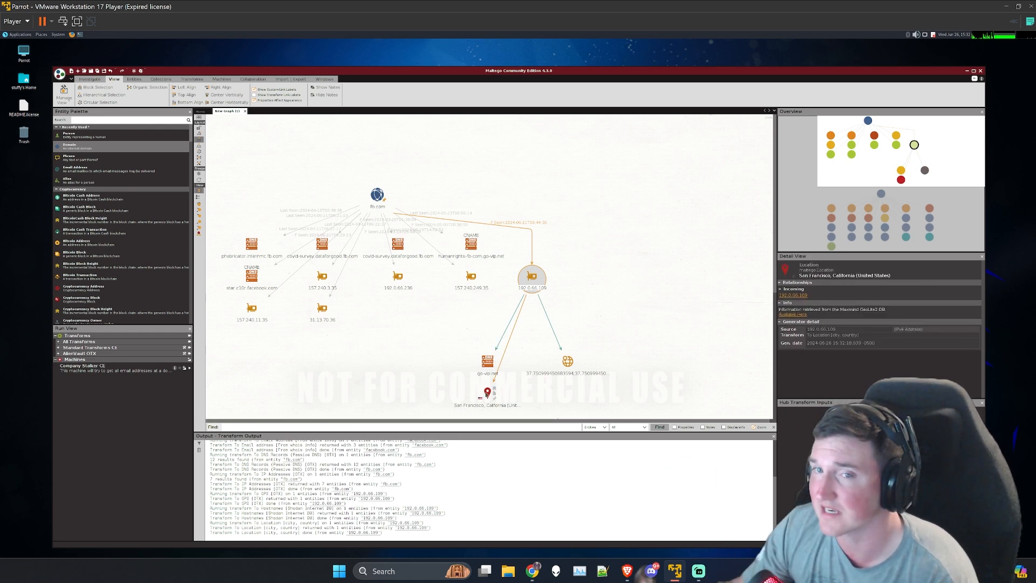
Step: Run the To Netblock [Using whois info] transform on the 192.0.66.109 address and select the resulting netblock entity
left_click(519, 287)
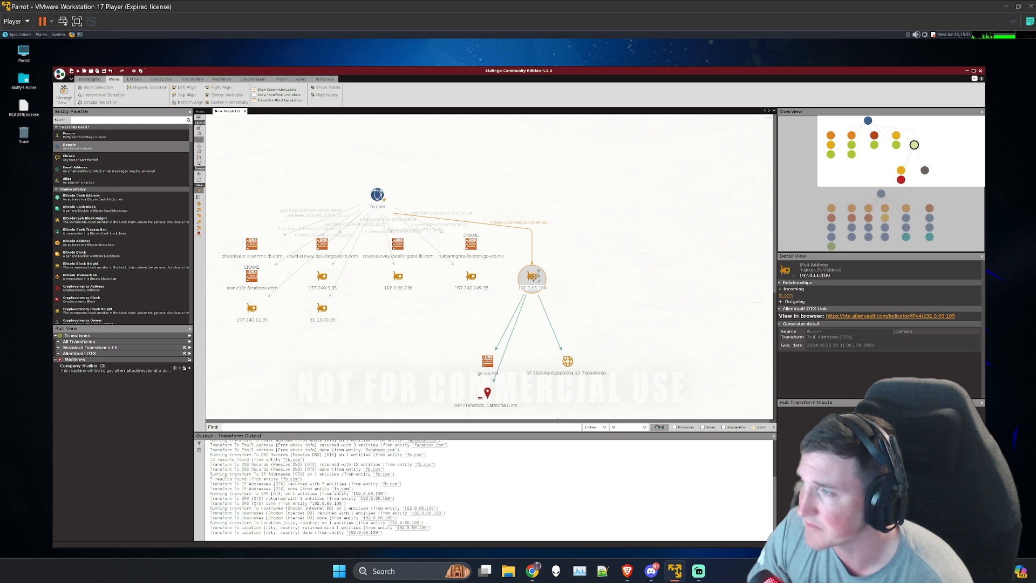
right_click(532, 278)
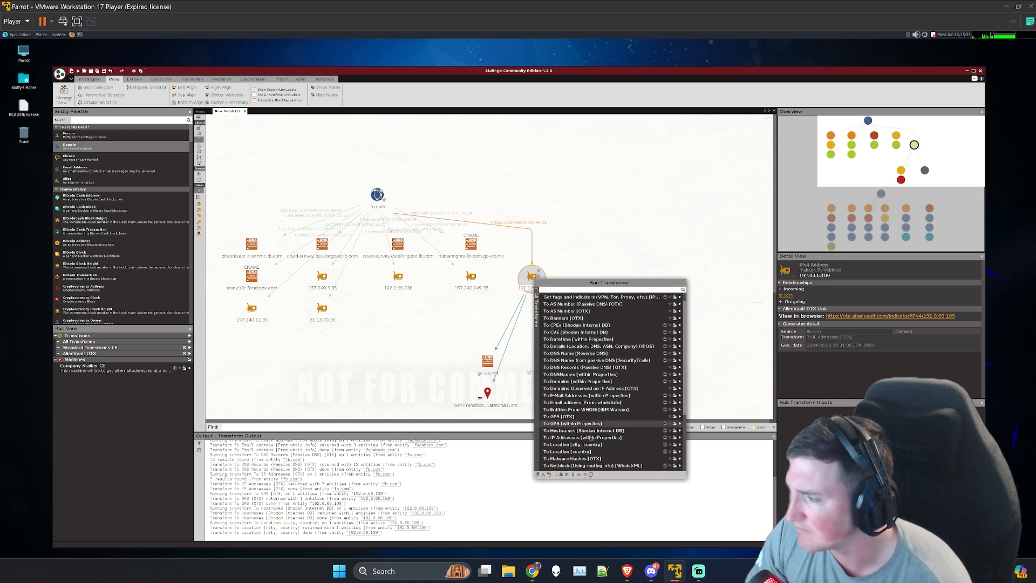
scroll(590, 438, "down", 2)
scroll(594, 433, "down", 3)
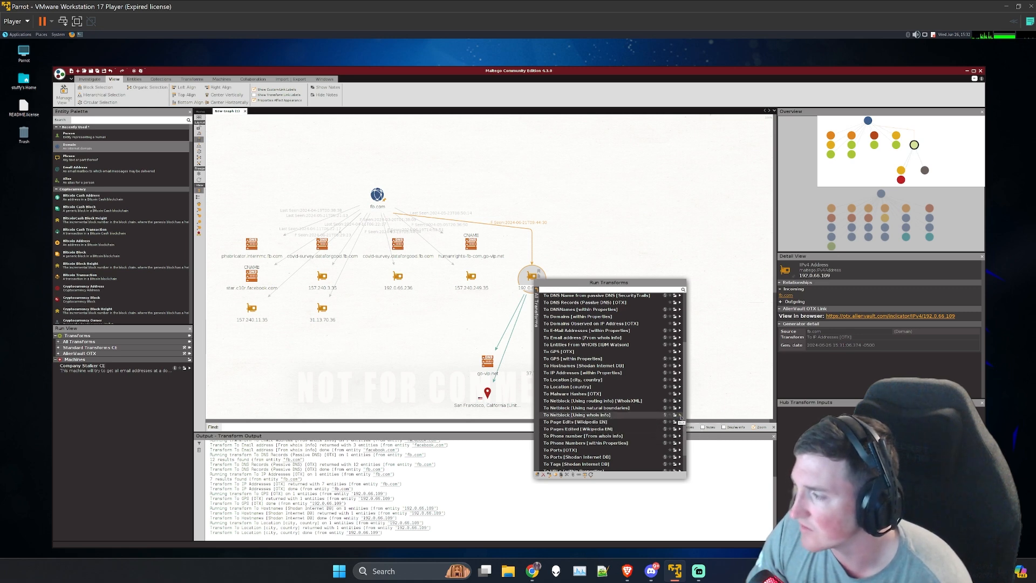
left_click(598, 415)
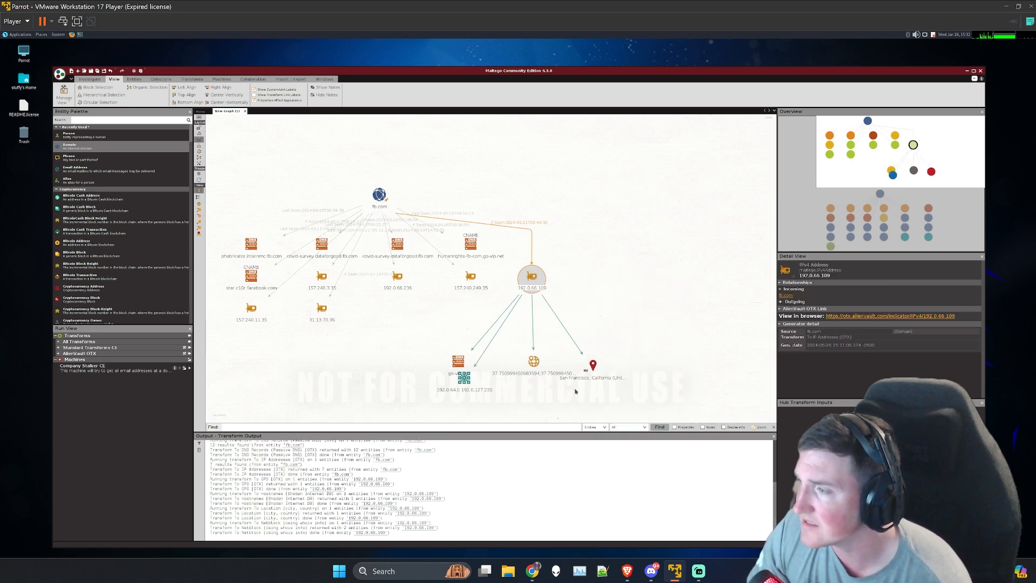
left_click(459, 408)
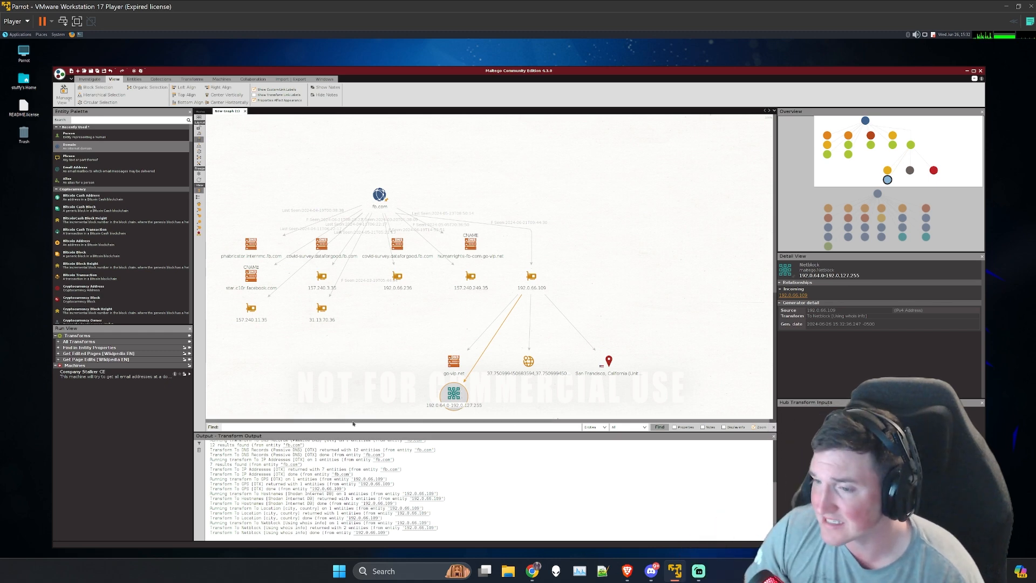
Step: Clear the selection and look over the fb.com and facebook.com branches of the whole graph
left_click(279, 333)
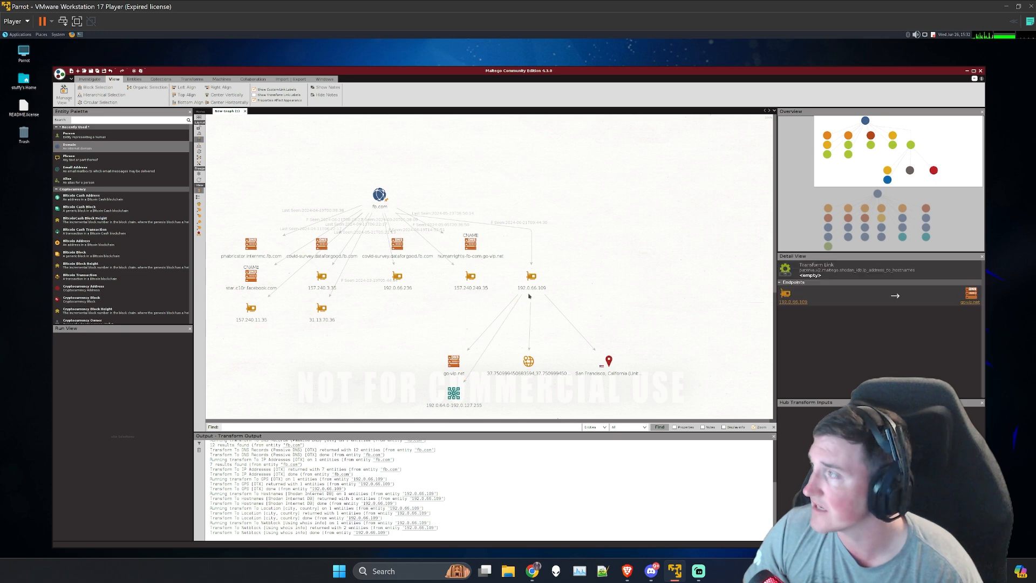
scroll(773, 296, "down", 3)
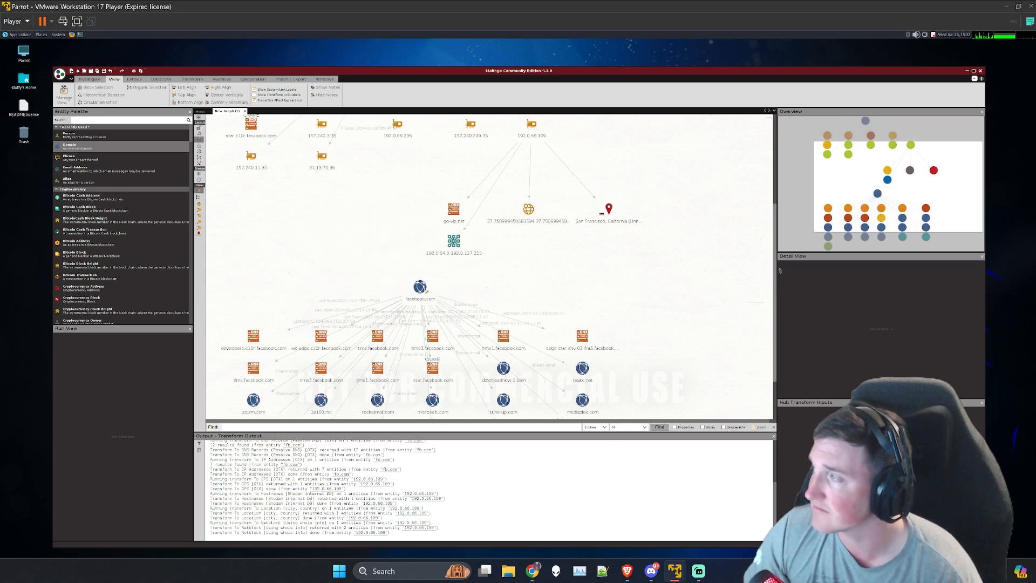
scroll(771, 226, "up", 3)
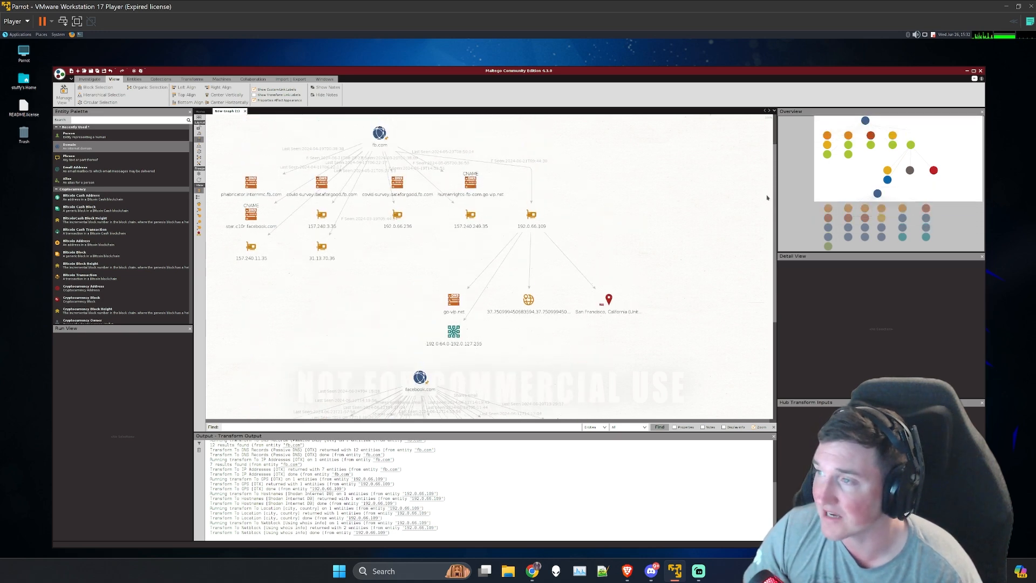
scroll(763, 175, "down", 4)
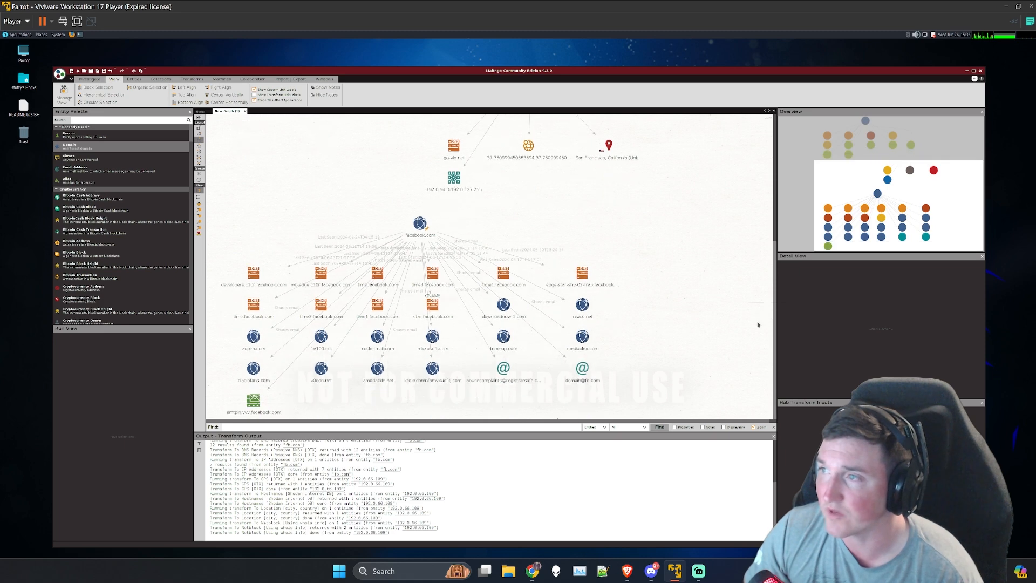
scroll(752, 265, "up", 3)
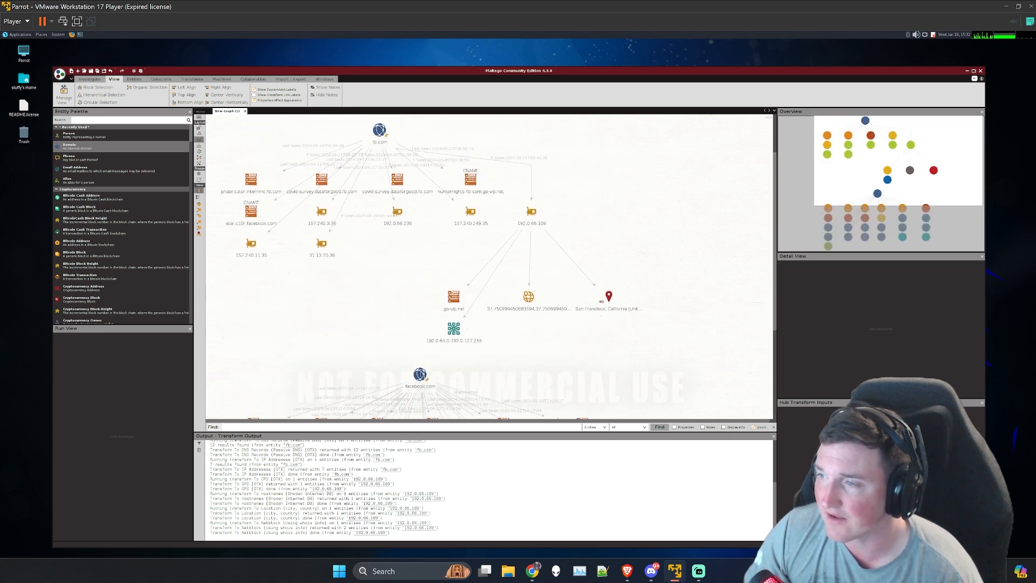
left_click(420, 374)
left_click_drag(414, 317, 379, 135)
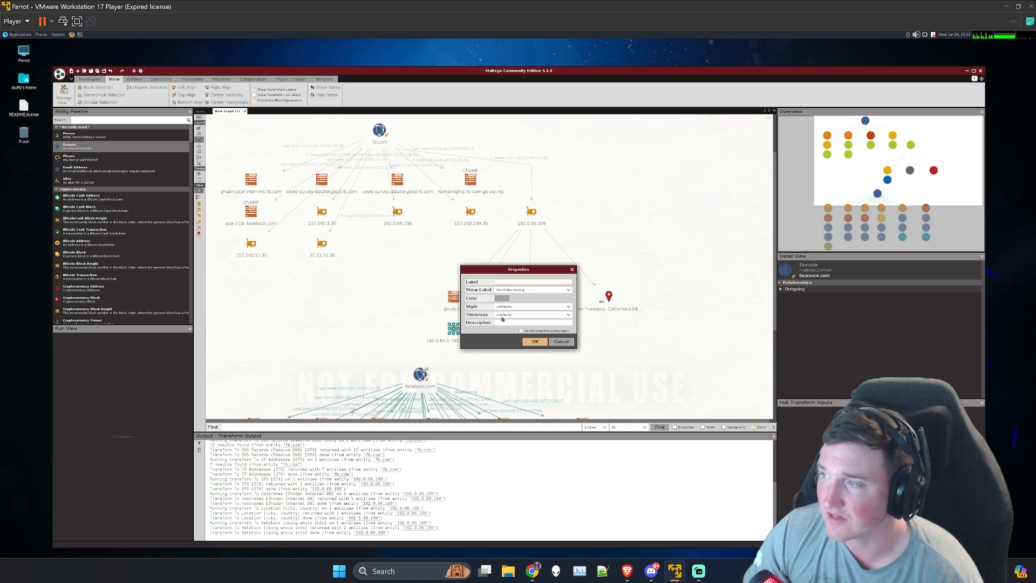
left_click(559, 342)
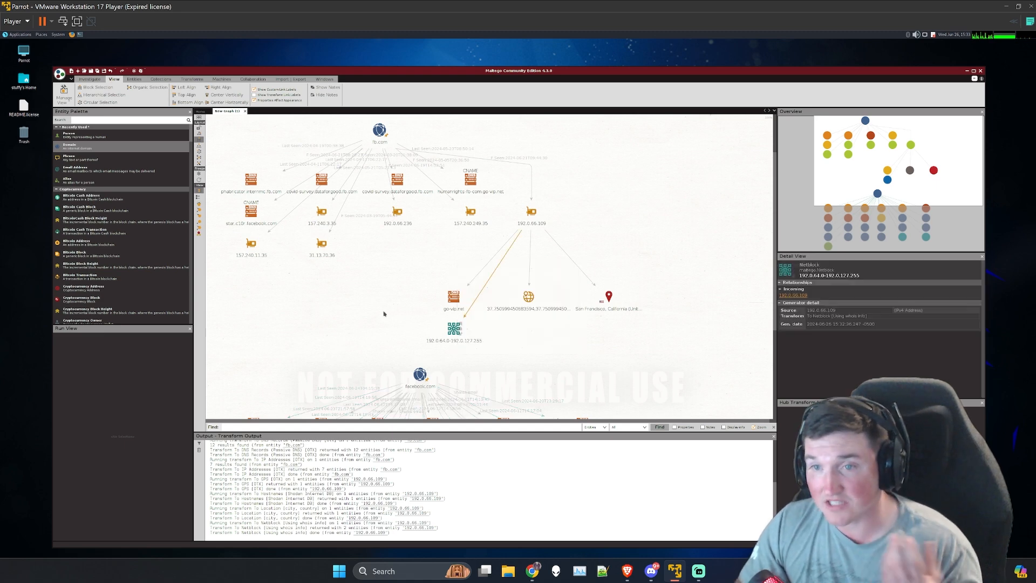
left_click(356, 310)
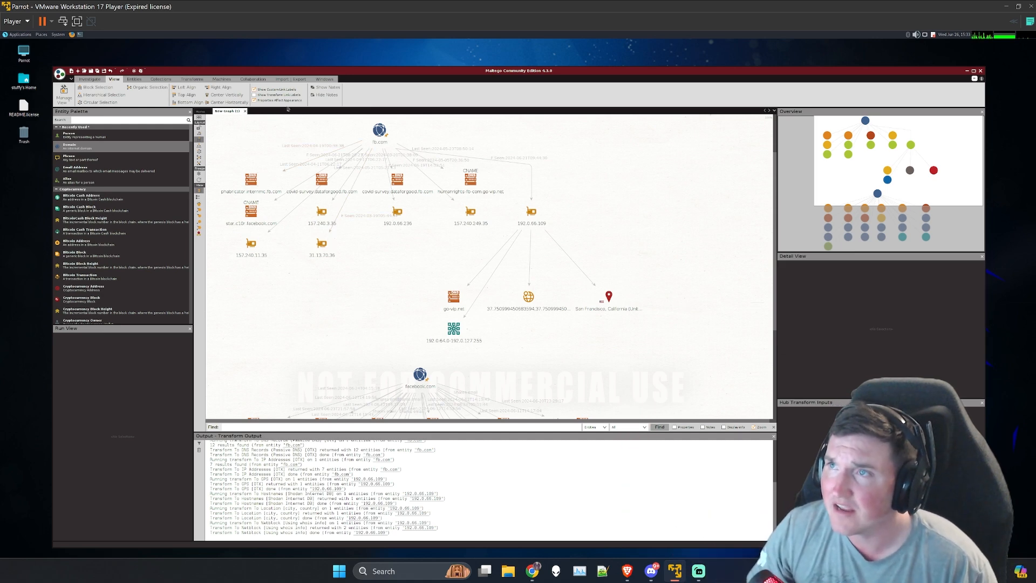
Step: Generate a PDF report of the graph and save it in the home folder under the suggested file name
left_click(283, 80)
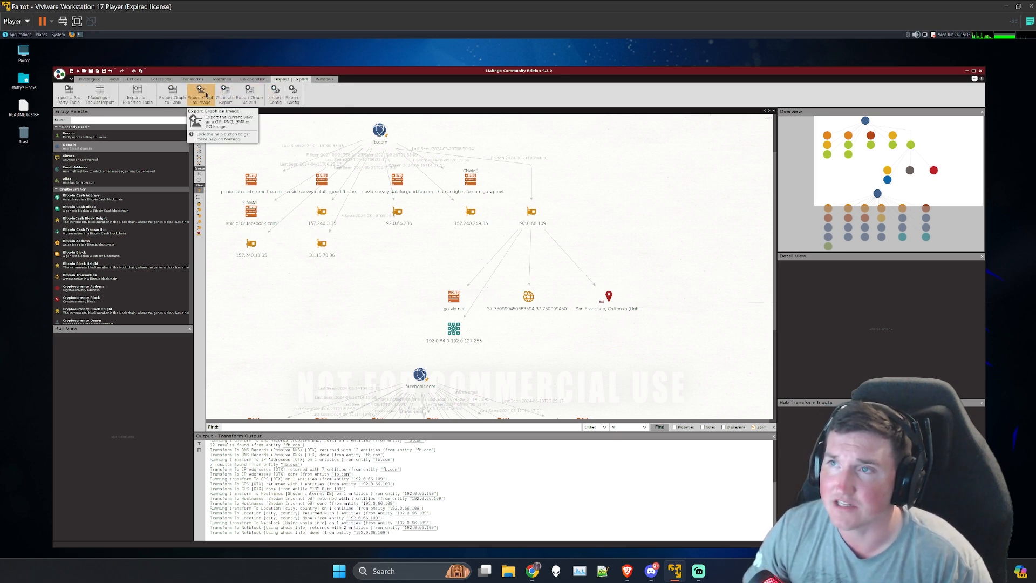
left_click(222, 93)
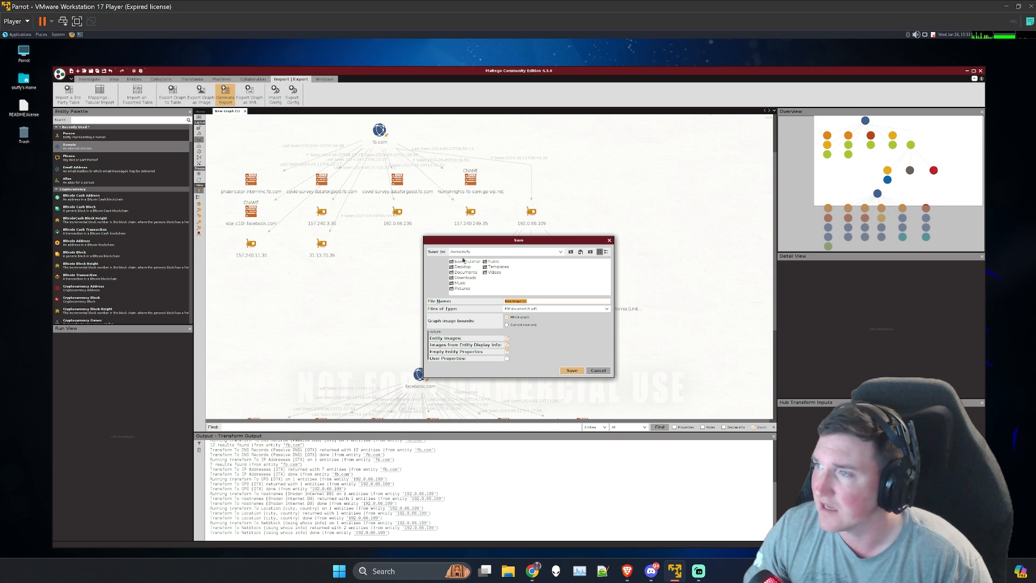
left_click(571, 371)
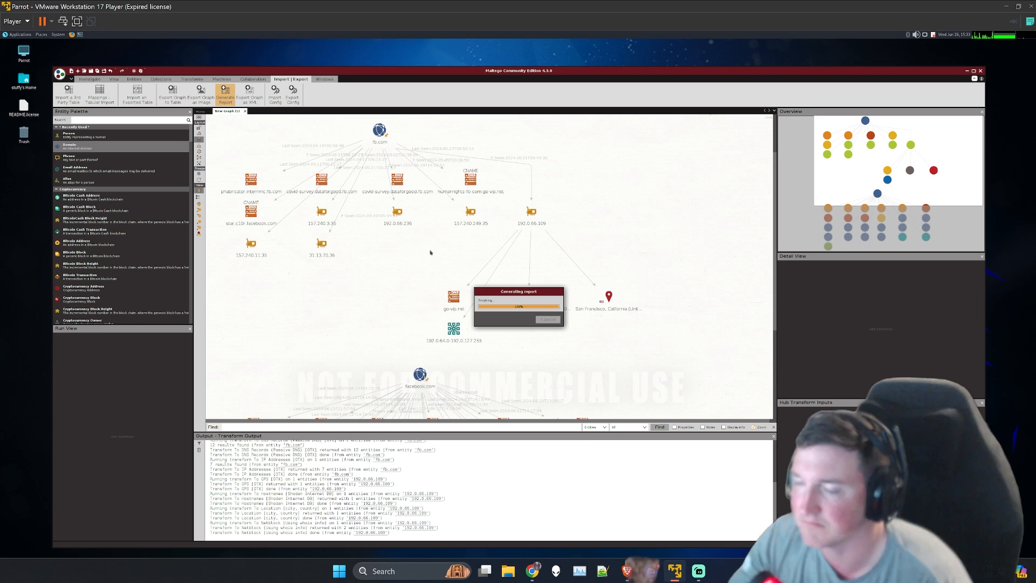
left_click(543, 324)
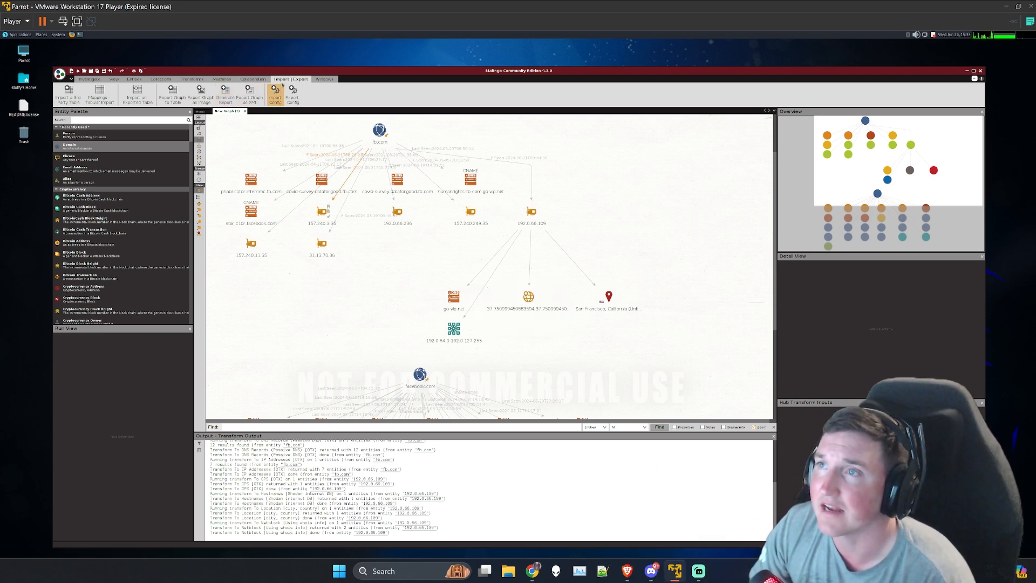
Step: Open the generated PDF report from the home folder and look over the fb.com and facebook.com graph on its opening page
double_click(24, 80)
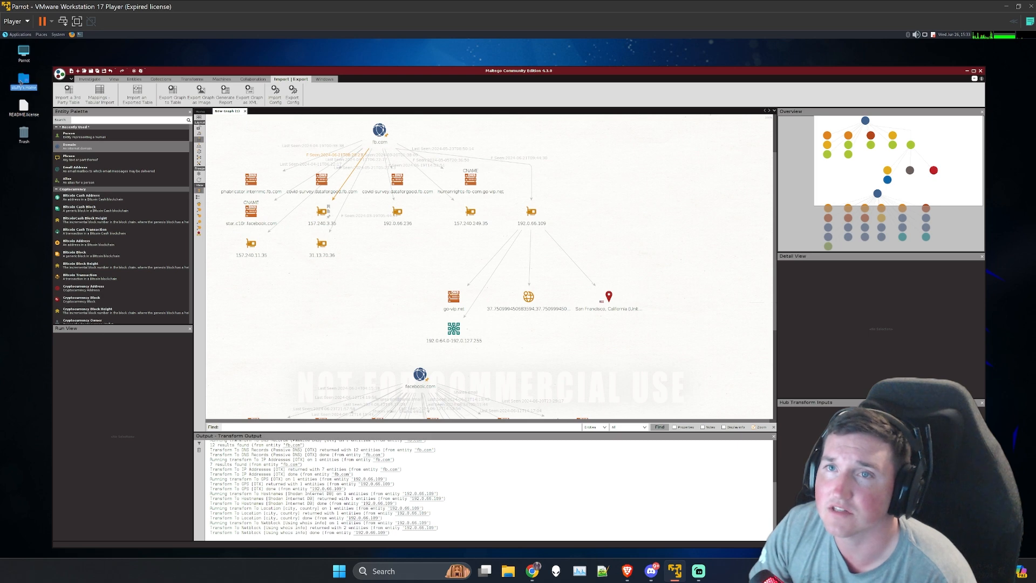
double_click(107, 129)
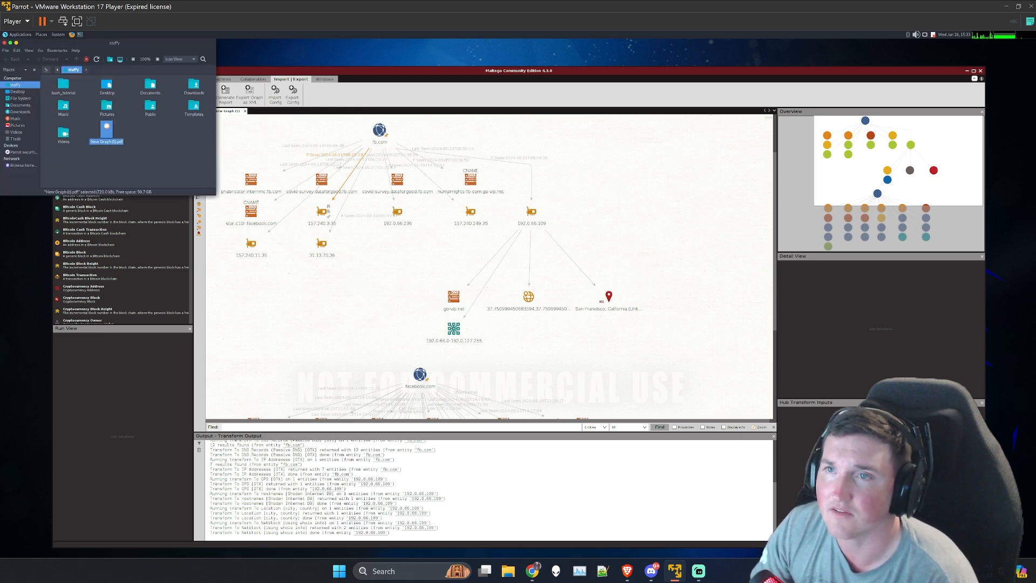
left_click_drag(99, 52, 254, 125)
left_click(240, 125)
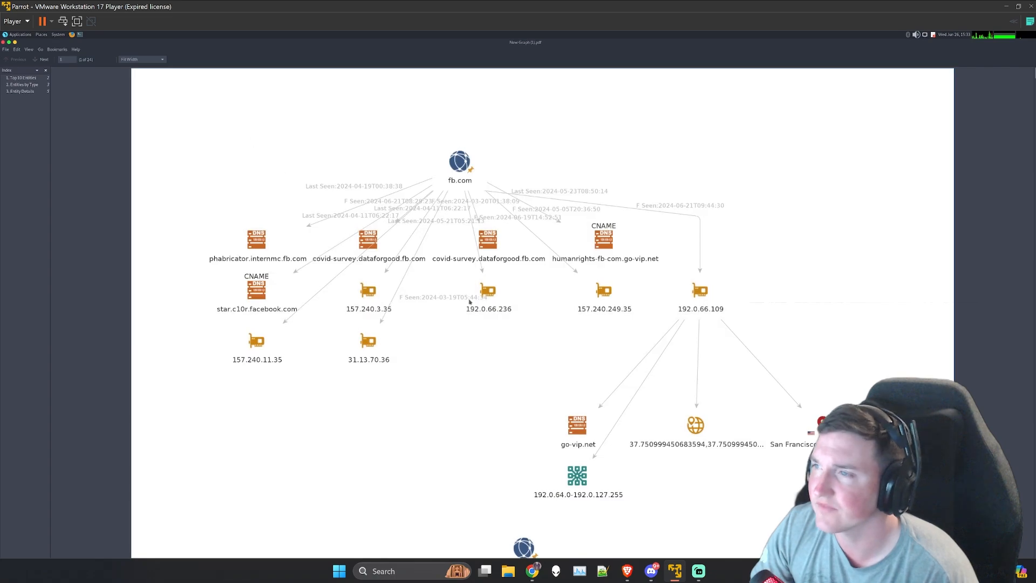
scroll(509, 363, "down", 6)
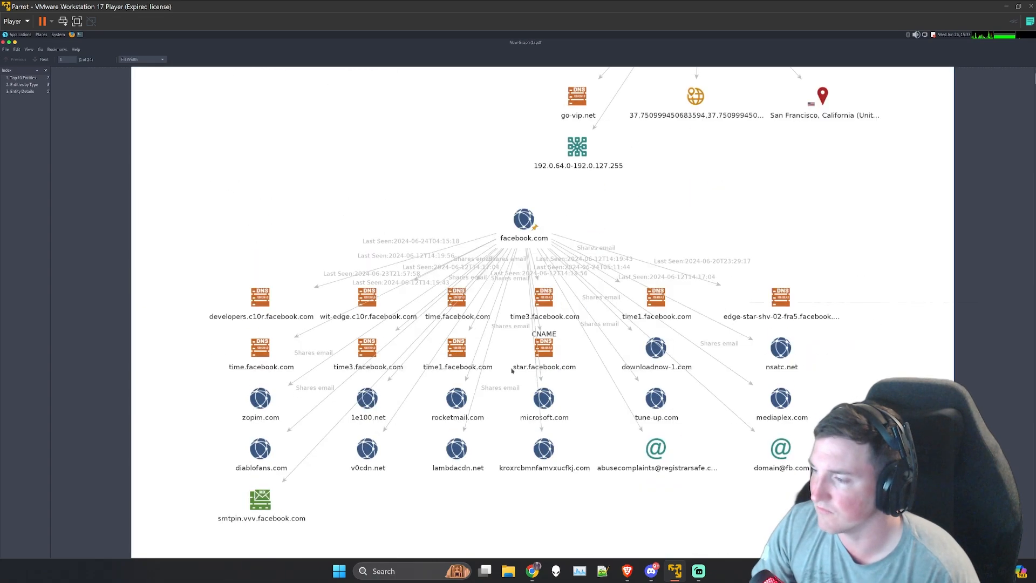
scroll(511, 370, "up", 6)
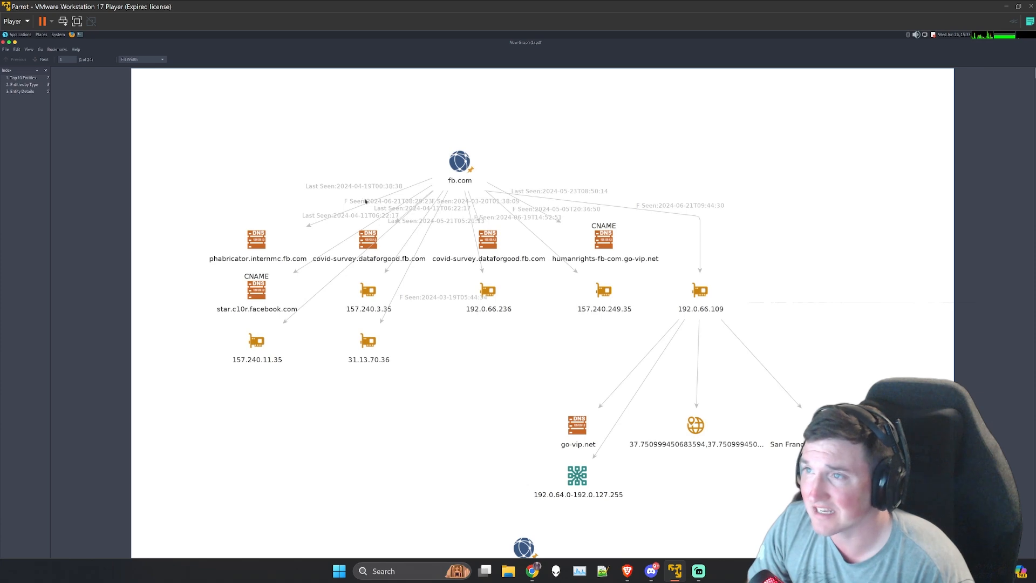
scroll(405, 311, "down", 2)
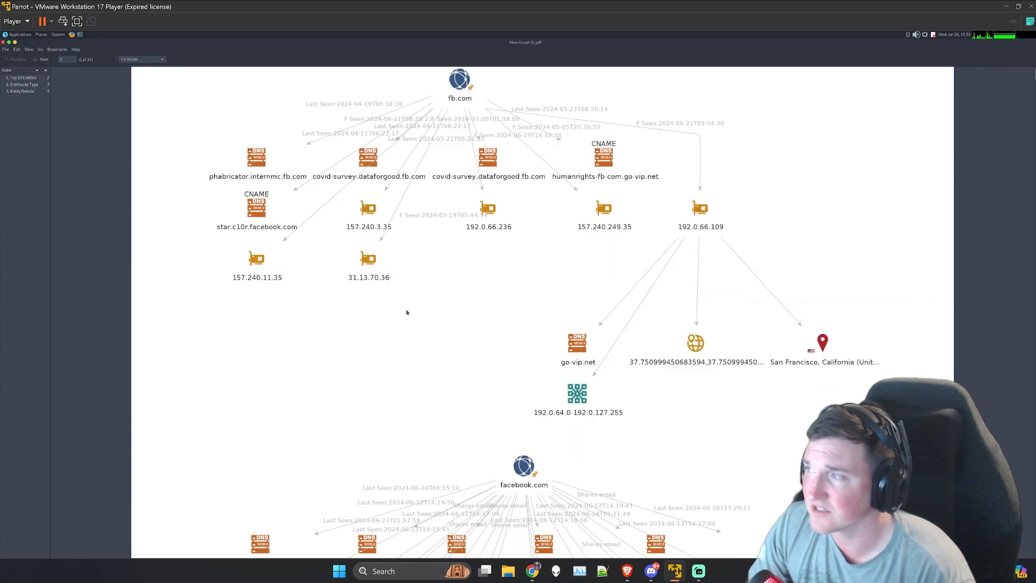
scroll(405, 311, "up", 2)
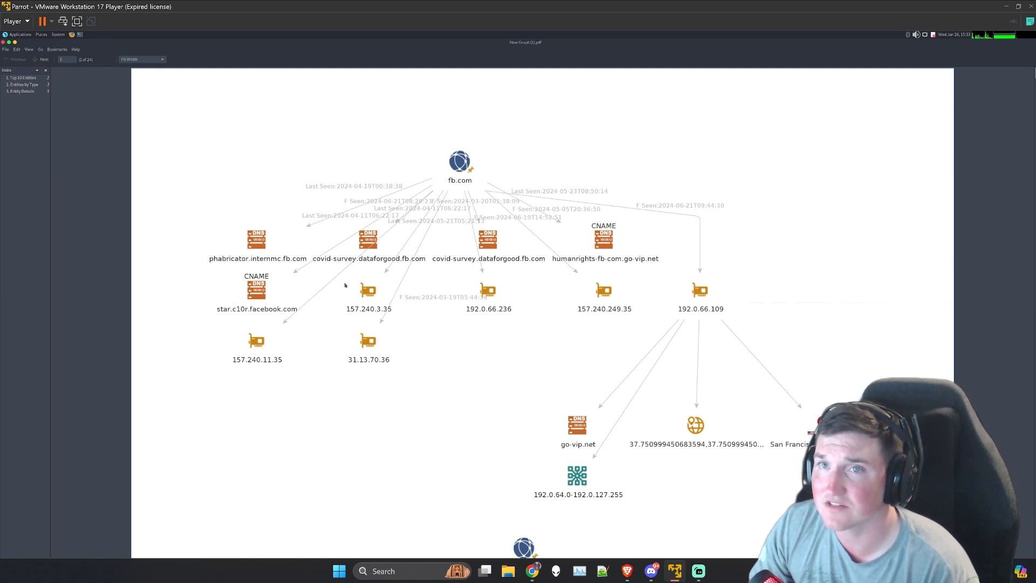
Step: Go to the report's Top 10 Entities section and read through its link ranking tables
left_click(21, 79)
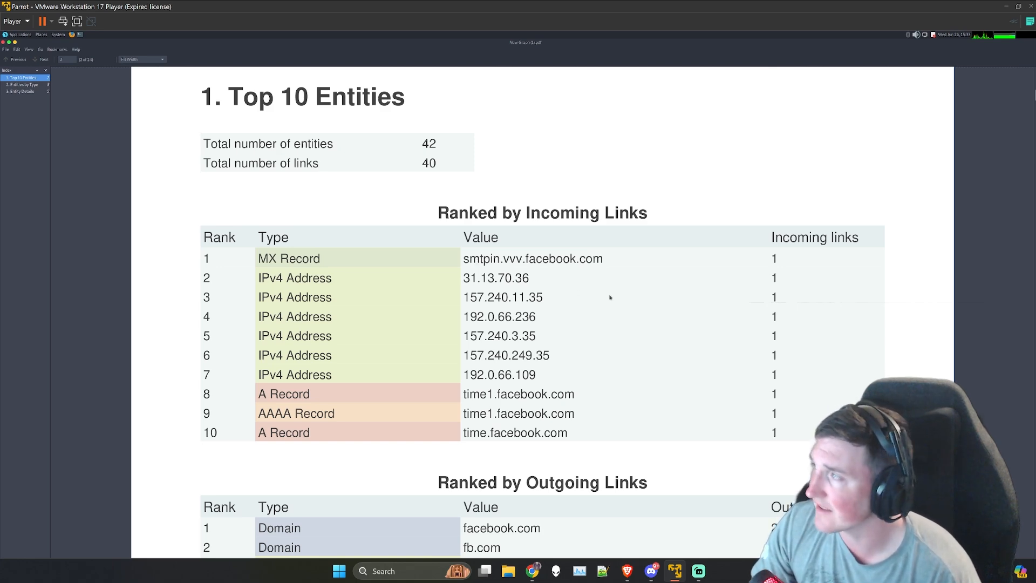
scroll(608, 296, "down", 3)
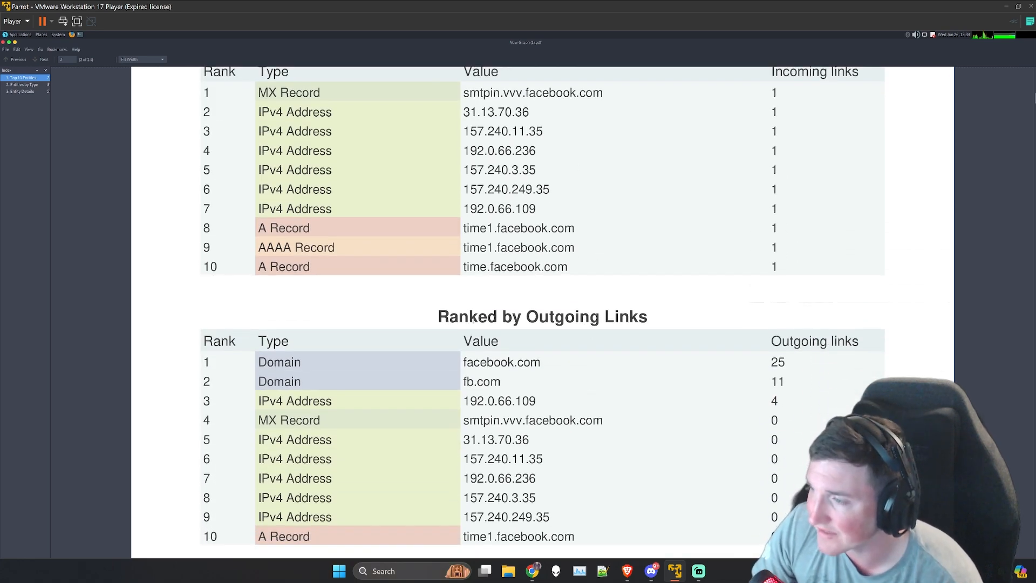
scroll(531, 383, "down", 6)
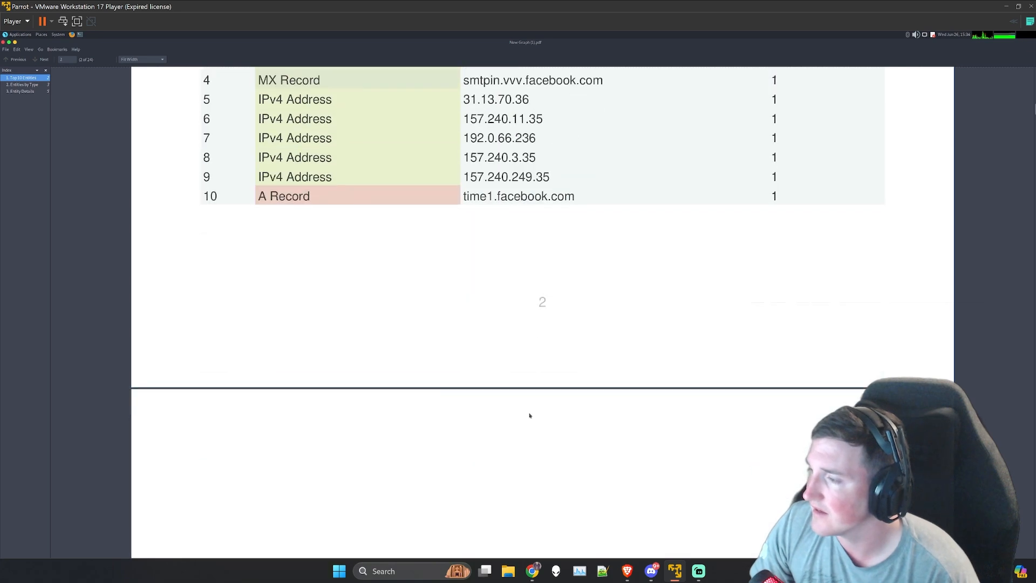
Step: Read through the report's Entities by Type section, covering the A records, AAAA records, DNS names and domains
scroll(548, 300, "down", 4)
scroll(317, 326, "down", 2)
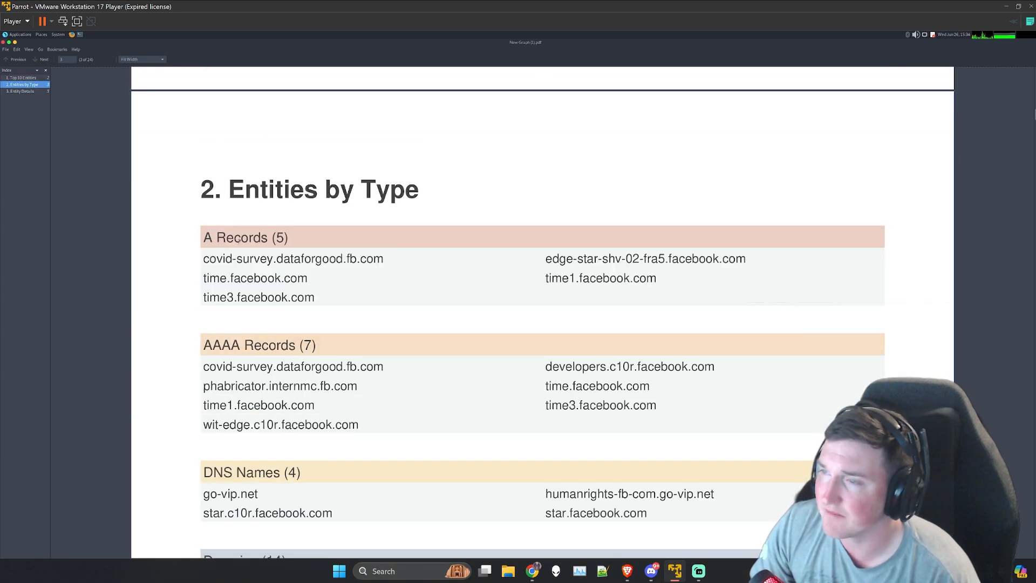
left_click_drag(319, 346, 180, 342)
left_click(180, 342)
scroll(299, 463, "down", 1)
scroll(300, 462, "down", 1)
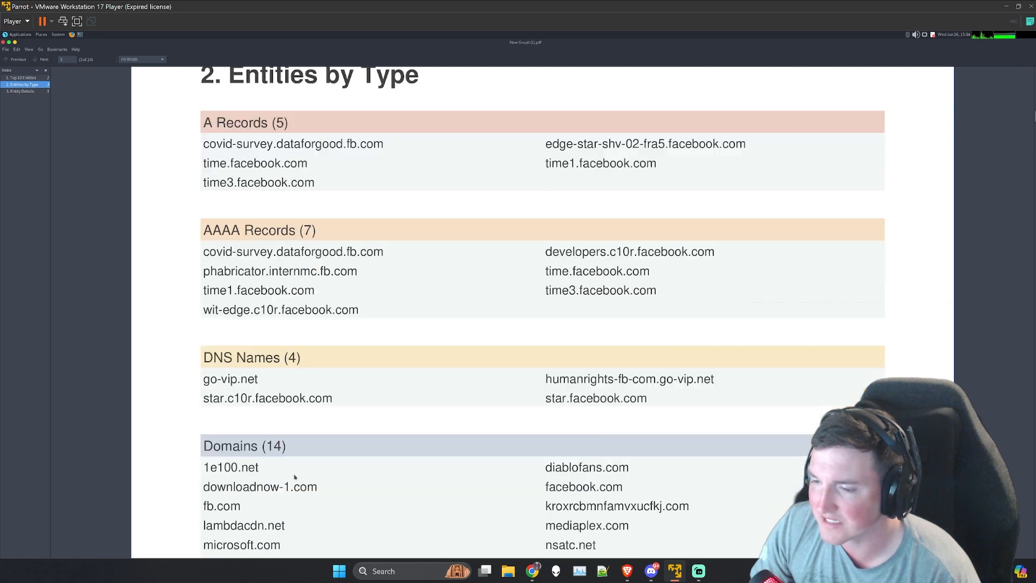
left_click_drag(297, 454, 202, 450)
scroll(194, 432, "down", 12)
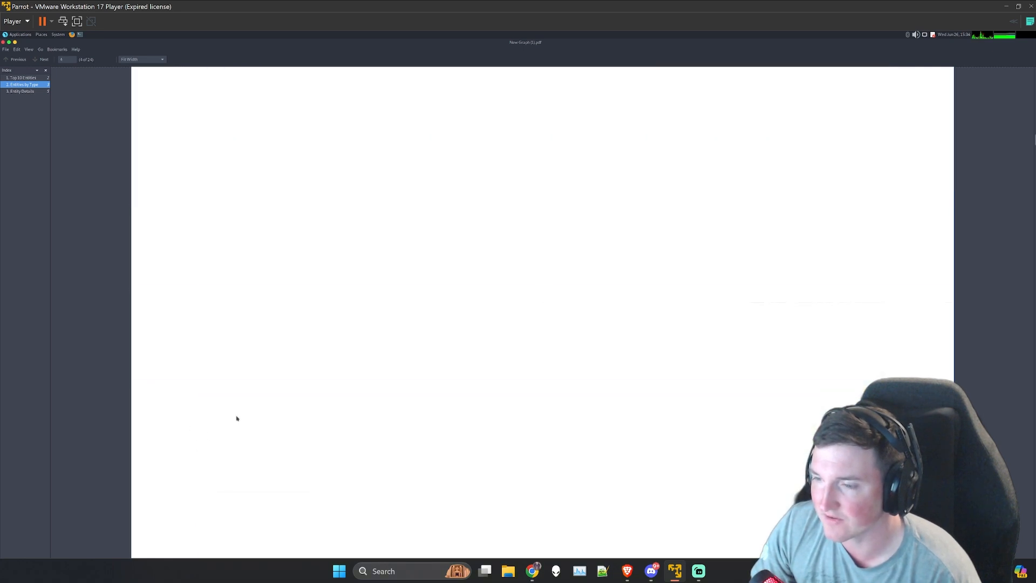
Step: Look through the report's Entity Details section, including the domain entries with their WHOIS information and outgoing links
scroll(291, 391, "down", 8)
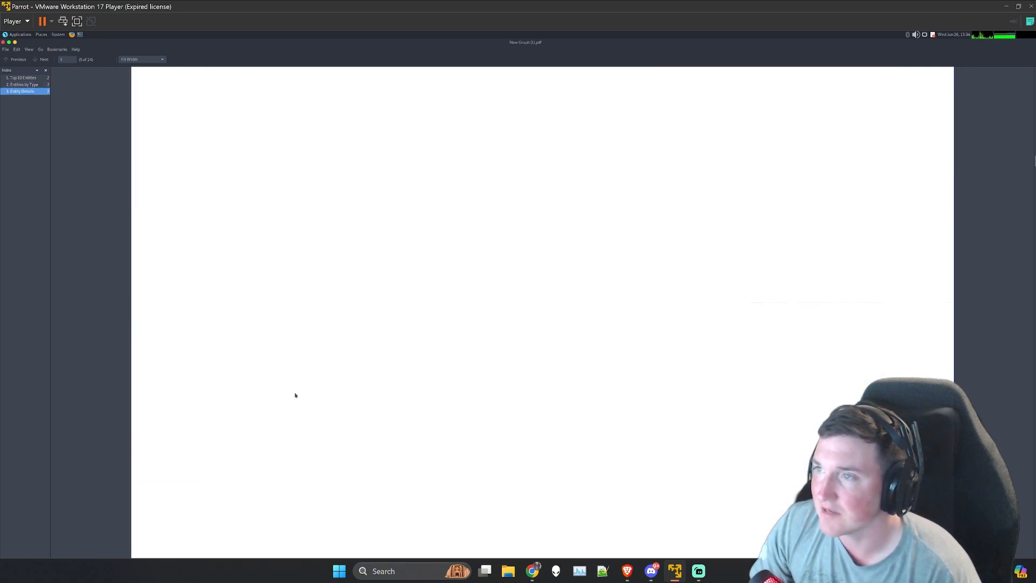
scroll(297, 426, "down", 20)
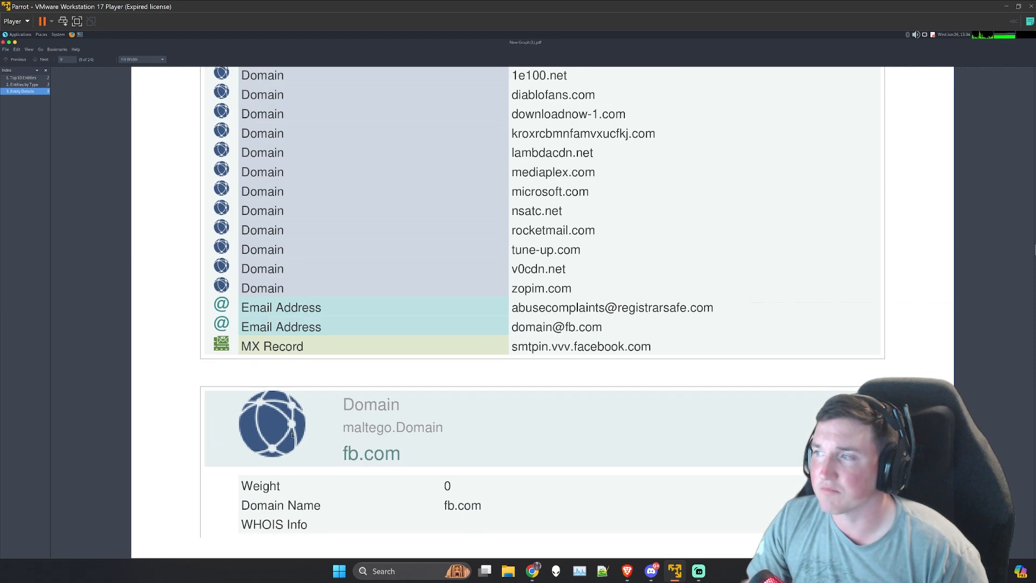
scroll(292, 435, "up", 10)
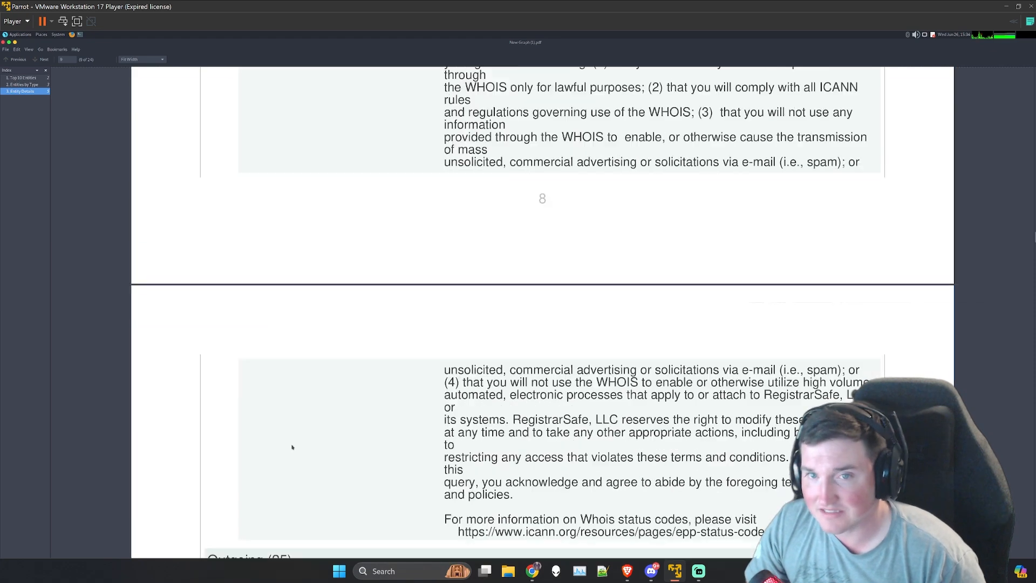
scroll(291, 437, "down", 18)
scroll(290, 454, "down", 10)
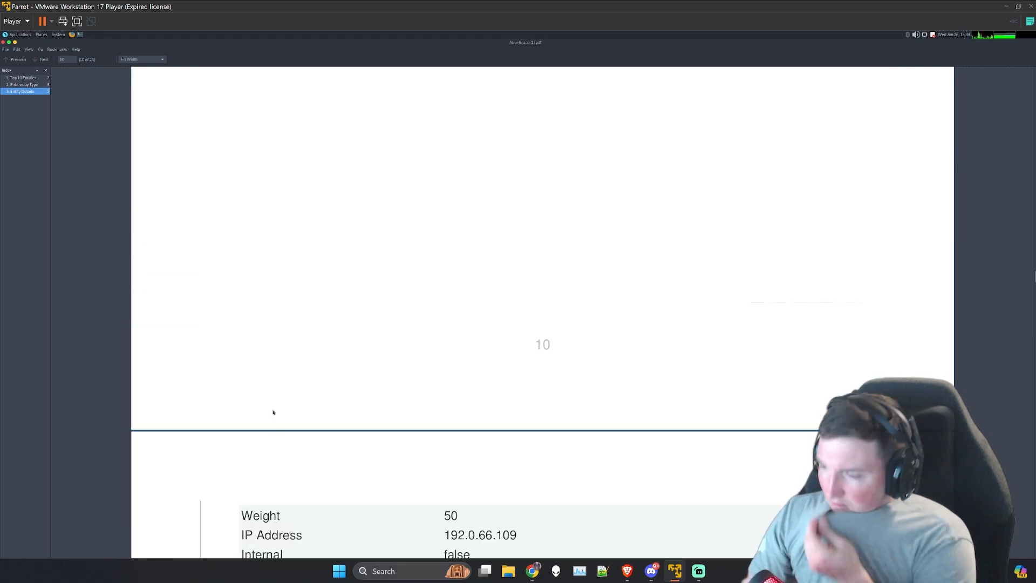
Step: Close the PDF report and switch back to Maltego to view the fb.com and facebook.com graph
left_click(4, 42)
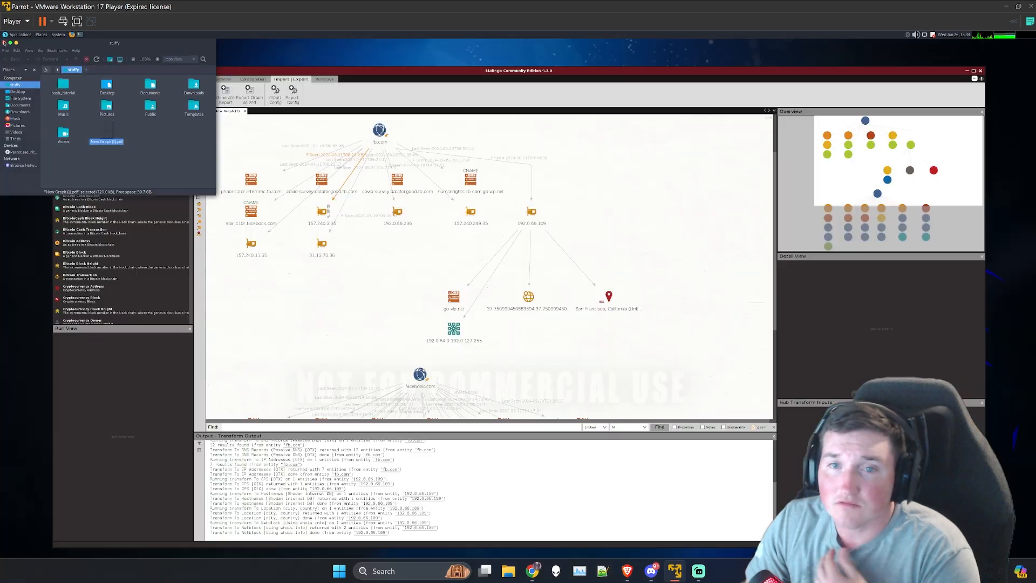
left_click(379, 75)
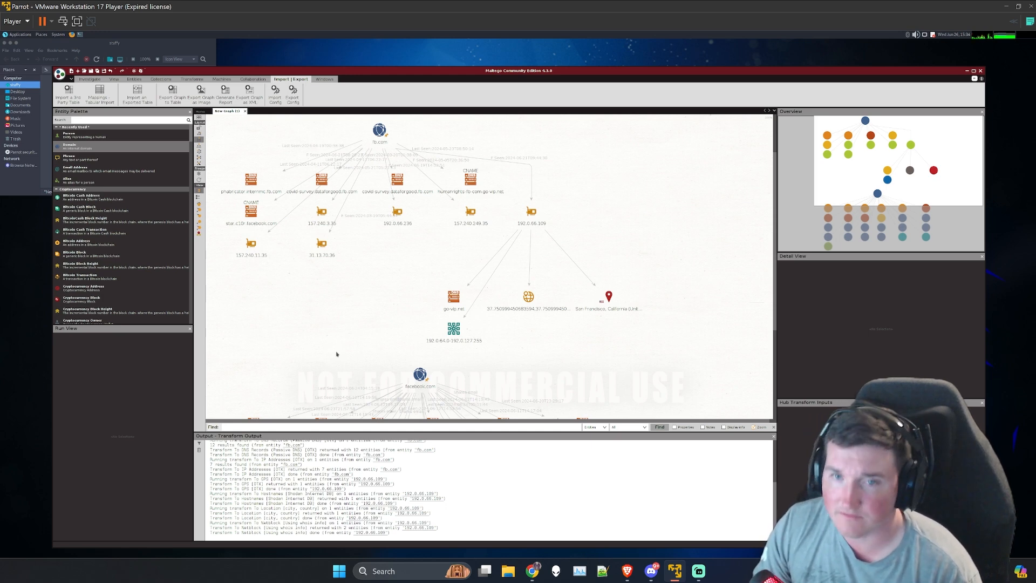
scroll(336, 354, "down", 1)
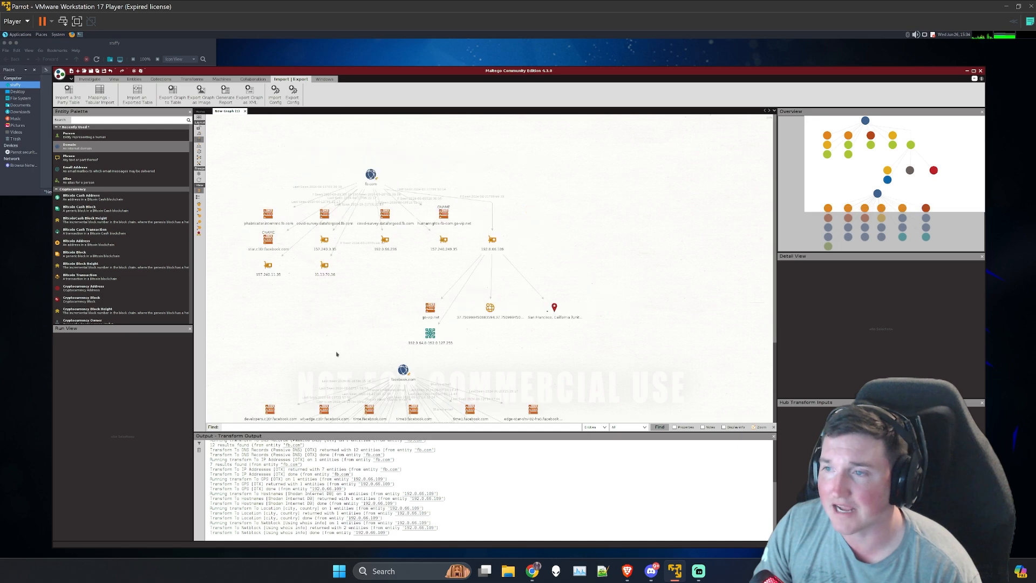
scroll(336, 354, "down", 1)
scroll(336, 354, "up", 1)
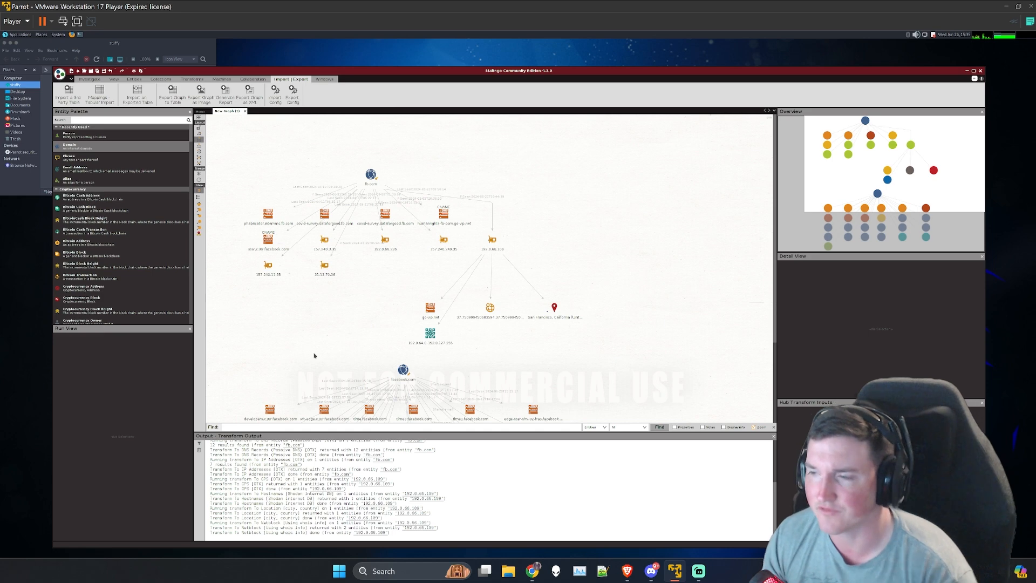
key("alt+Tab")
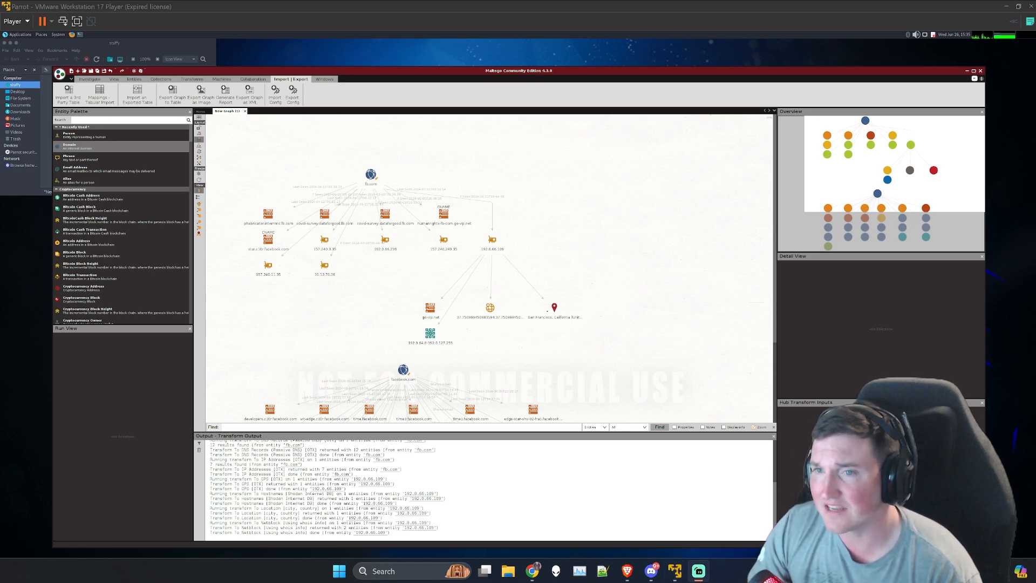